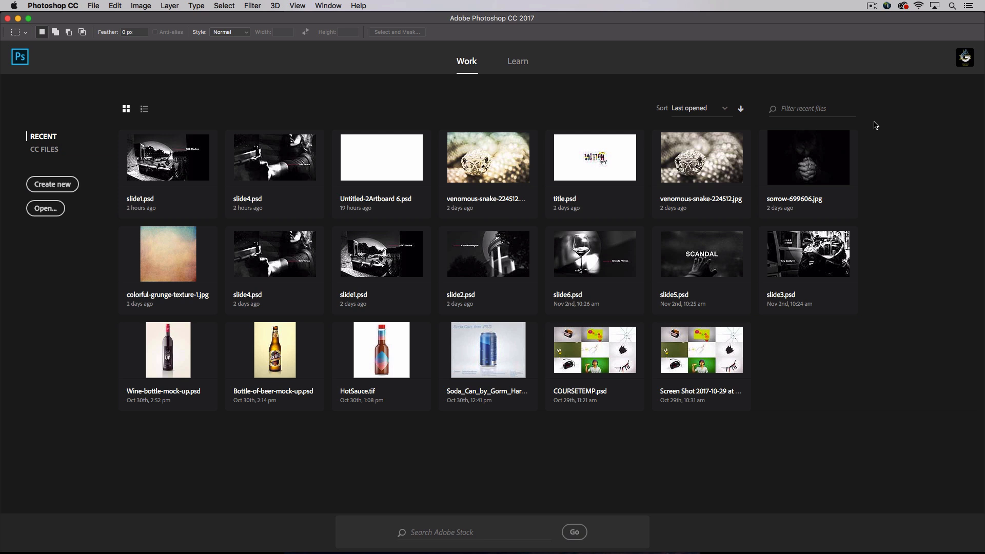
Create a new HDTV 1080p film and video document named TitleStyleFrames with artboards enabled.
key(super+n)
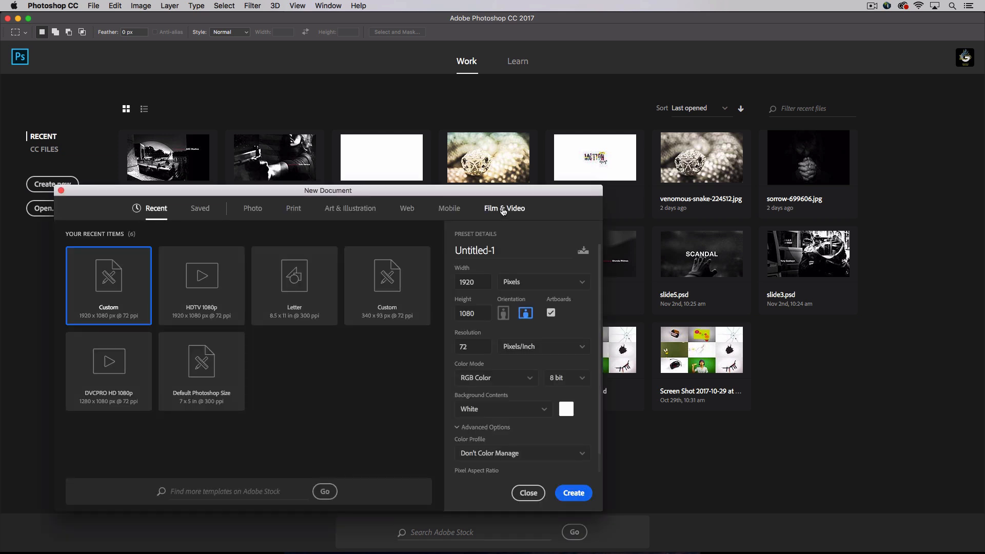
click(503, 209)
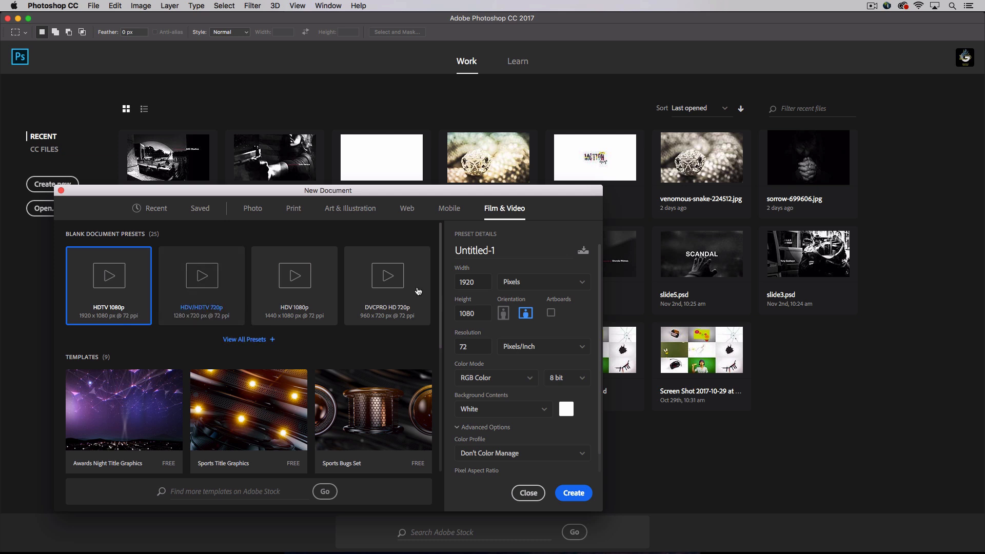
click(496, 250)
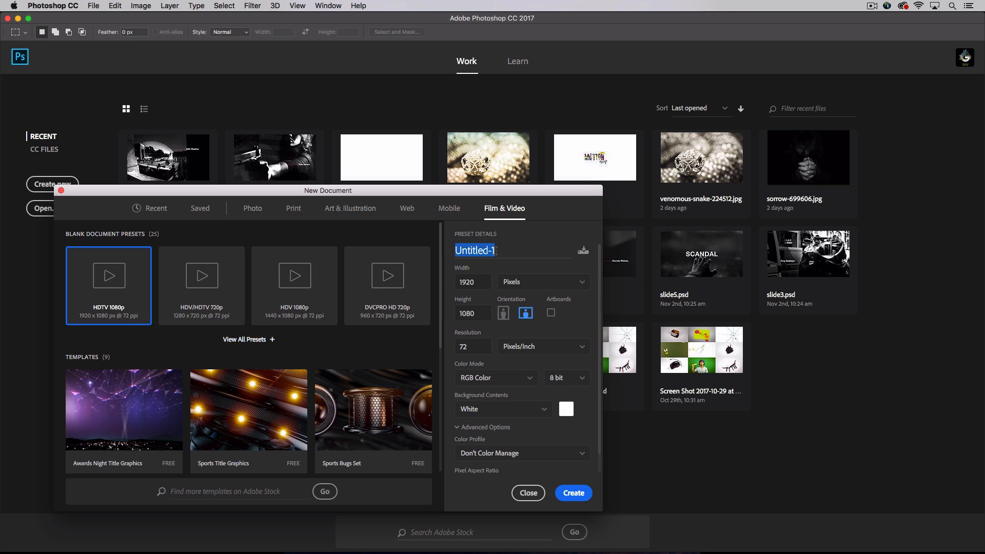
text(Title)
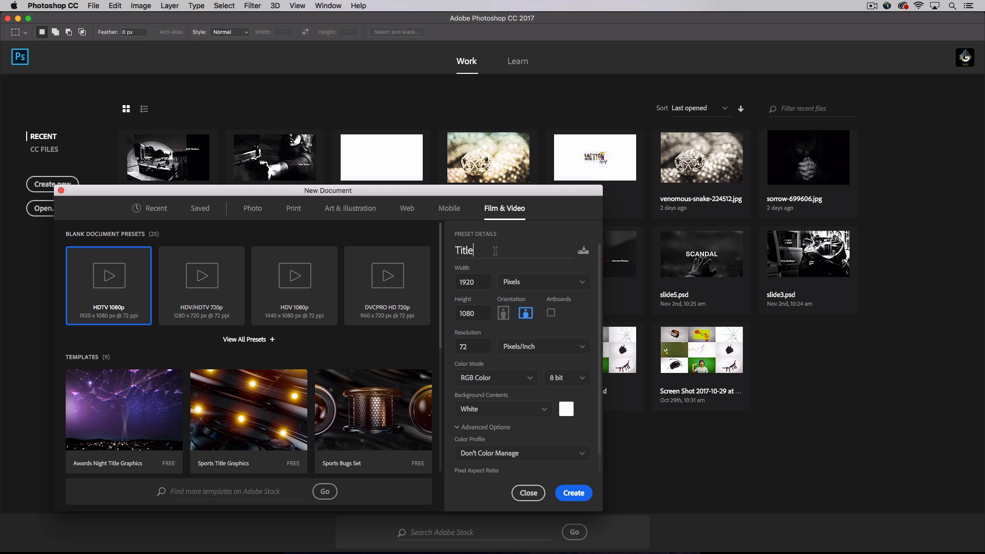
text(StyleFrames)
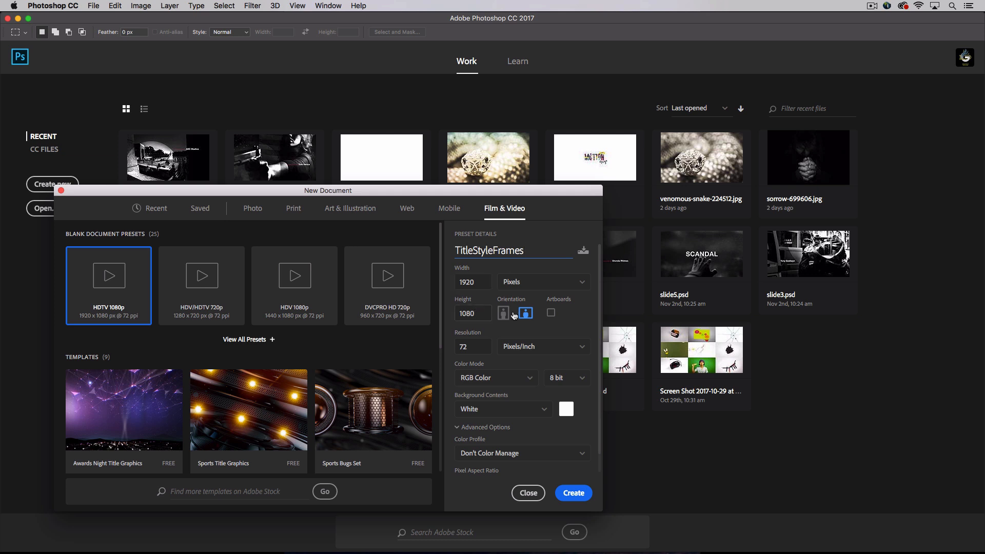
click(550, 313)
click(574, 493)
Add two more 1920 x 1080 px artboards in a row to the right of Artboard 1.
key(super+minus)
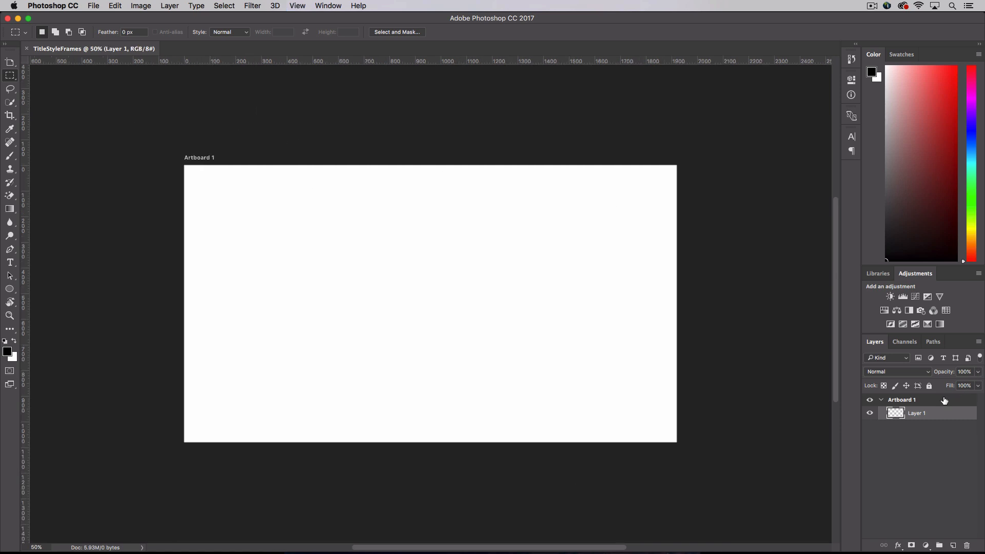
click(944, 400)
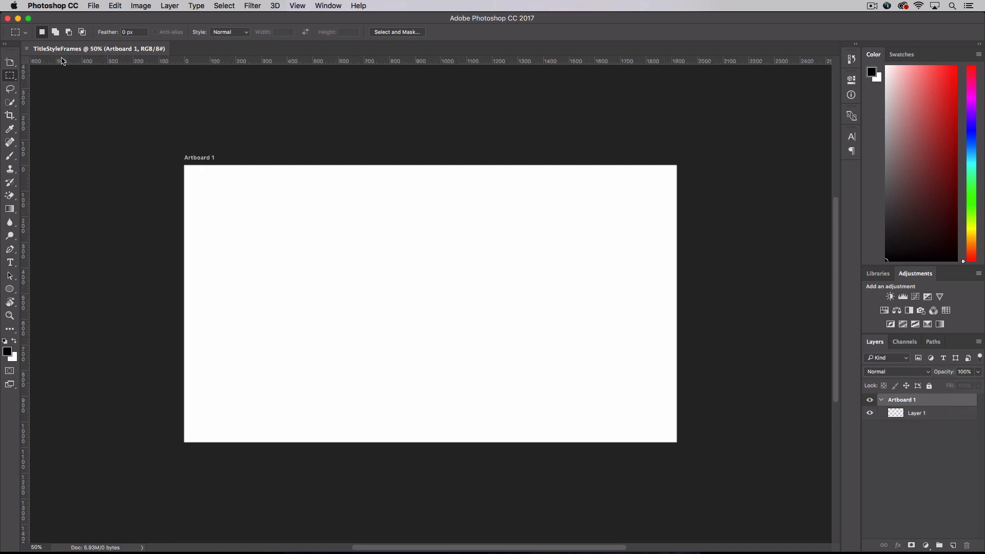
drag(13, 64, 34, 73)
key(super+minus)
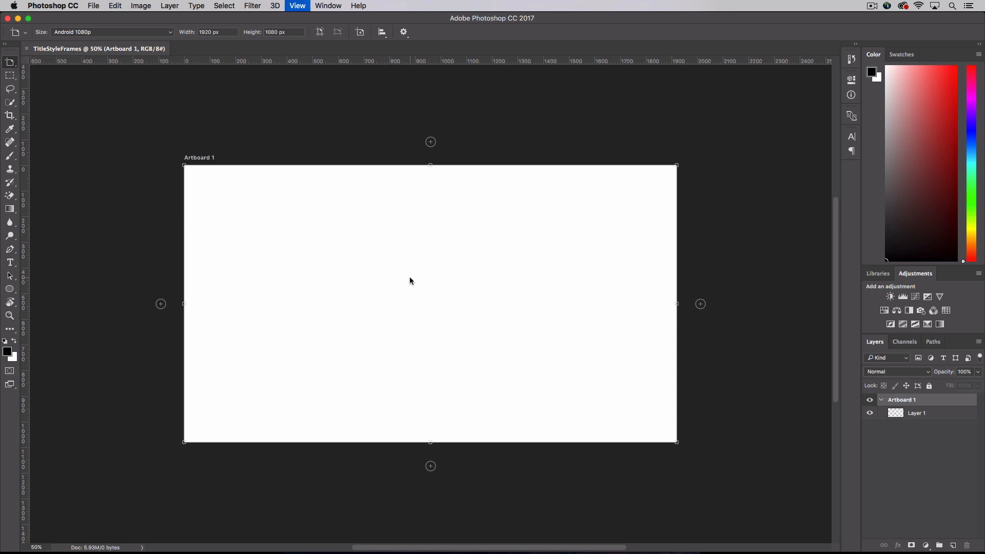
click(619, 305)
click(619, 305)
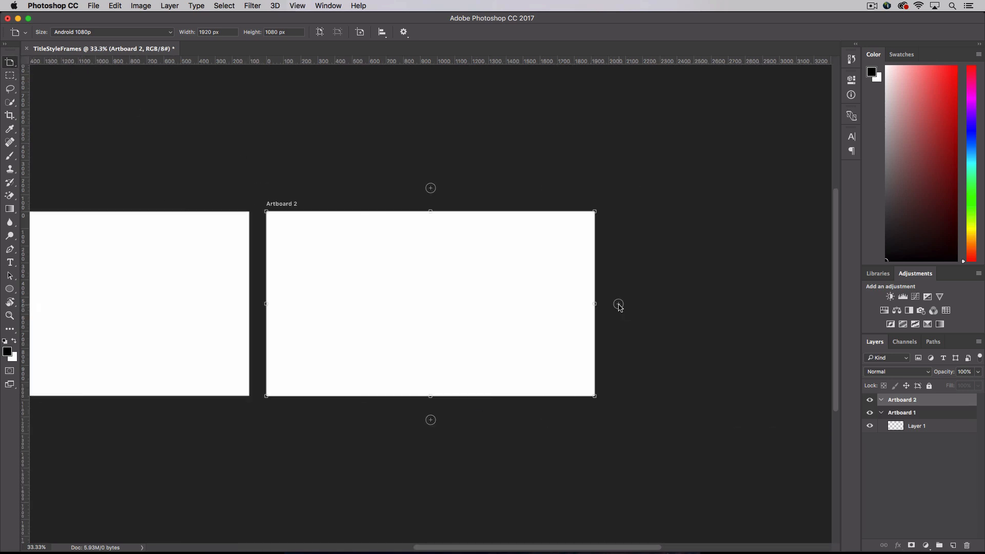
click(619, 304)
key(Delete)
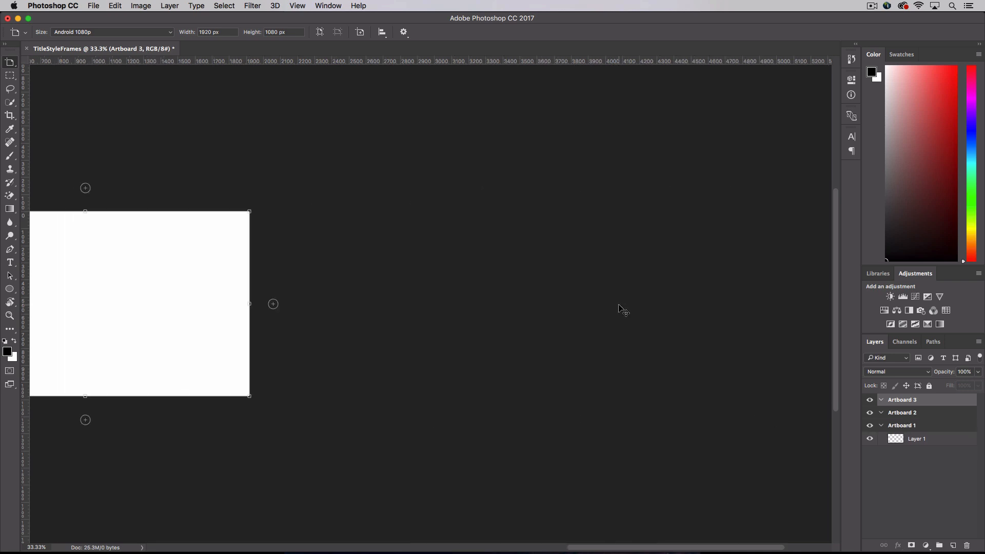
Add a second row of three artboards beneath the first row, starting below Artboard 1.
key(super+minus)
scroll(221, 284, left, 10)
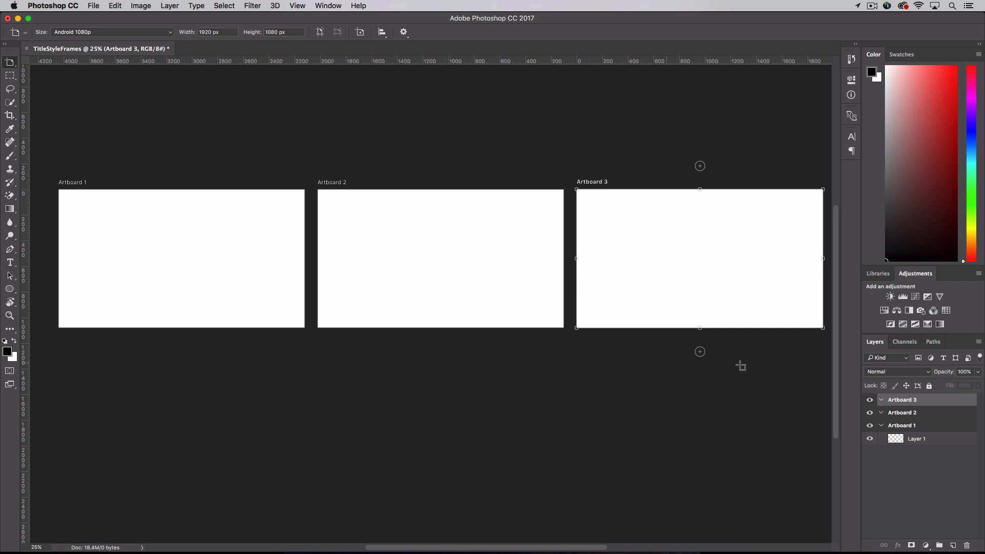
click(922, 425)
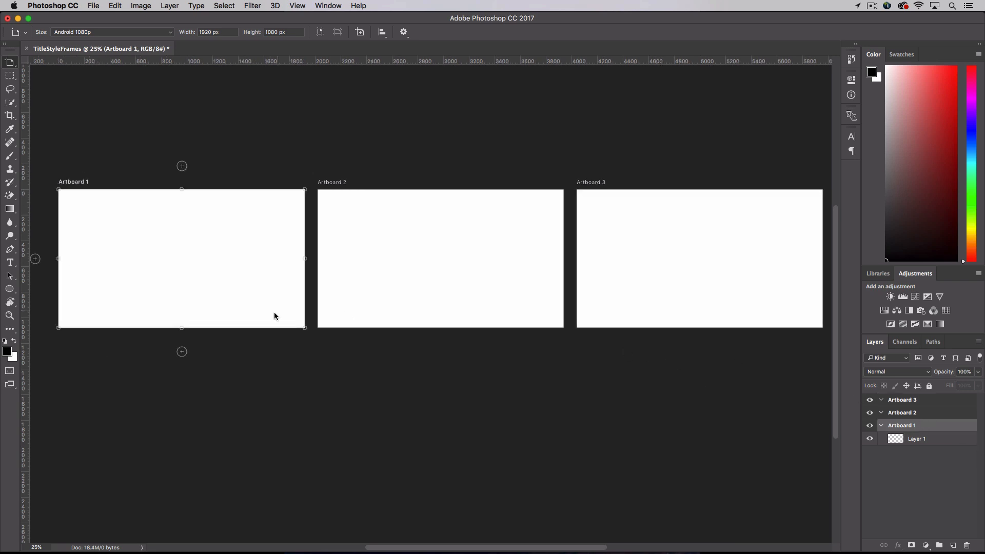
click(182, 352)
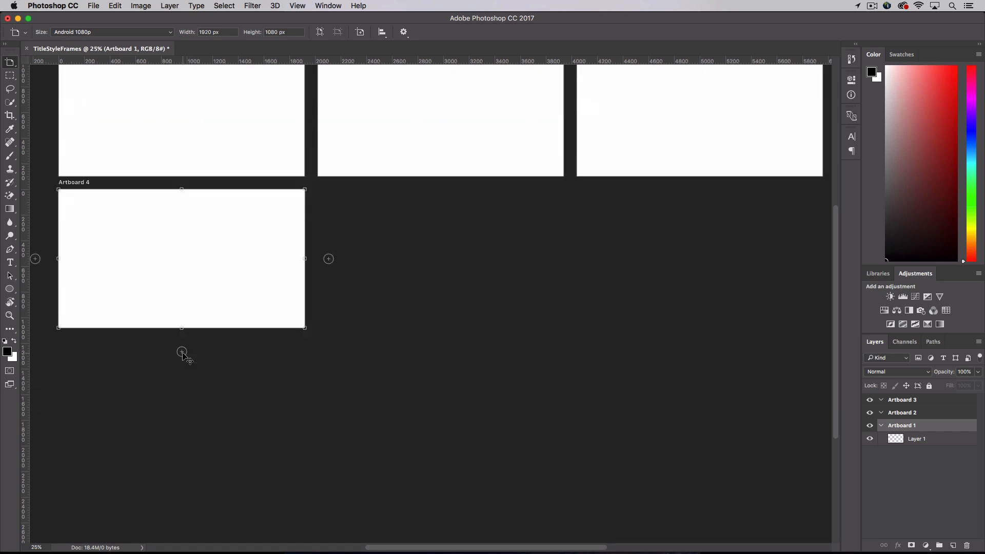
click(329, 259)
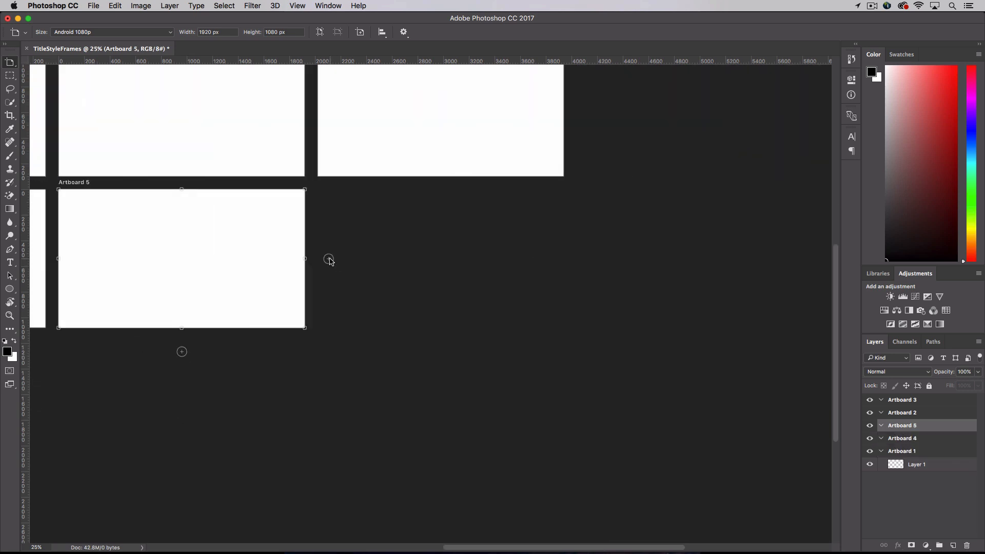
click(329, 259)
key(super+minus)
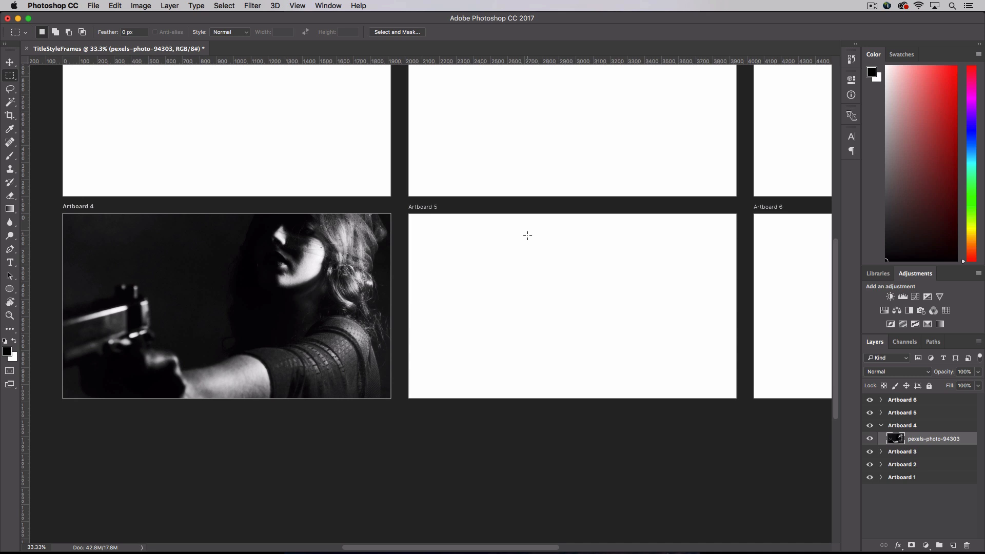
Try deleting the dark background of Artboard 4's photo with a Magic Wand selection, then undo the deletion and deselect.
key(w)
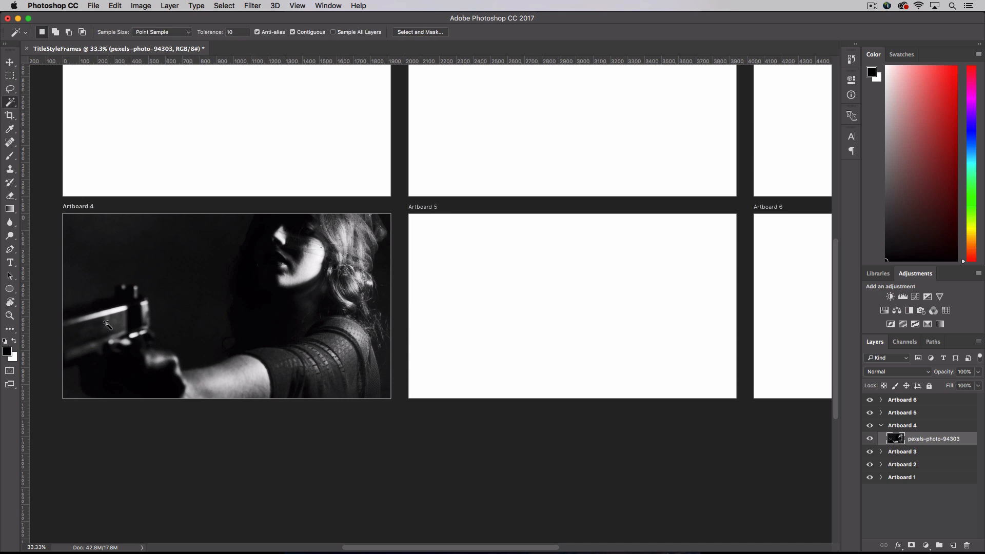
click(105, 243)
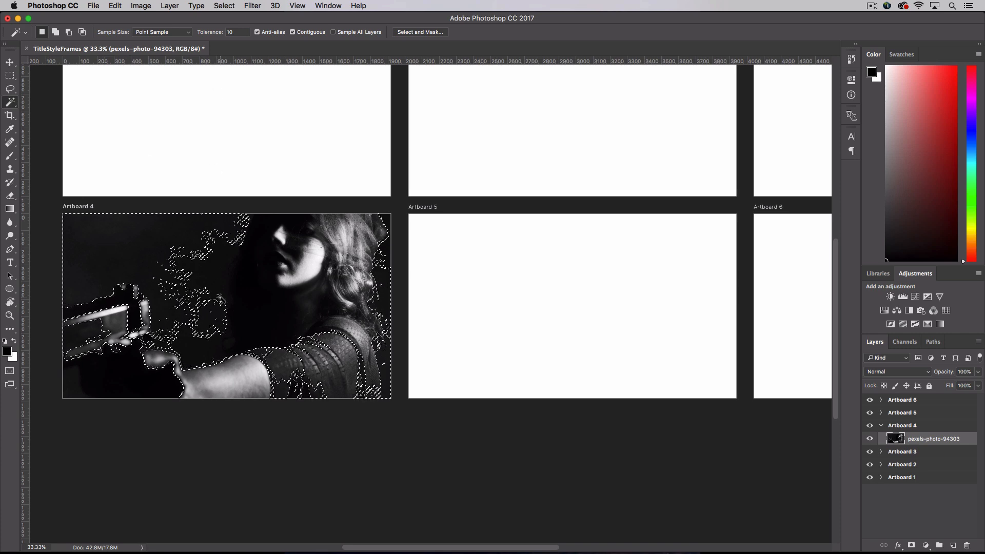
key(BackSpace)
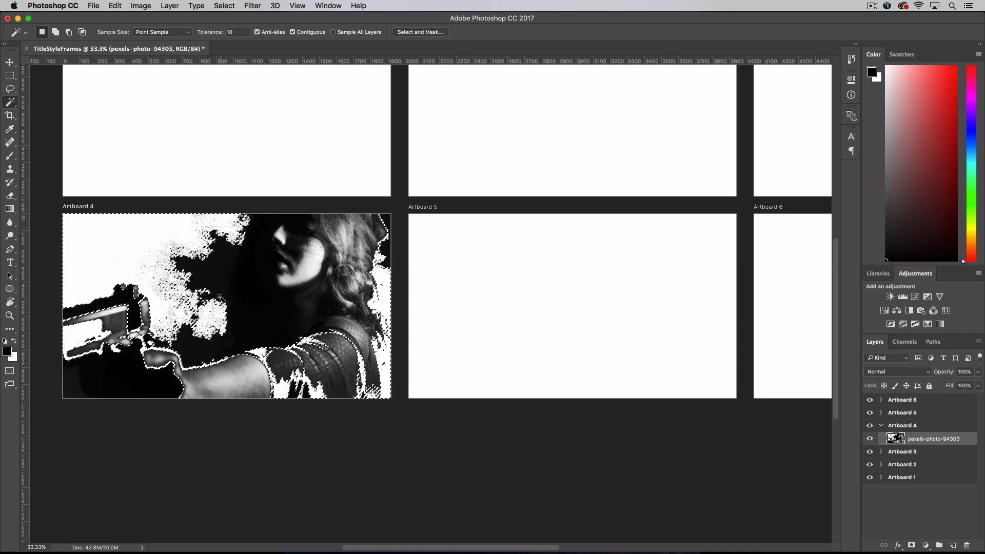
key(super+z)
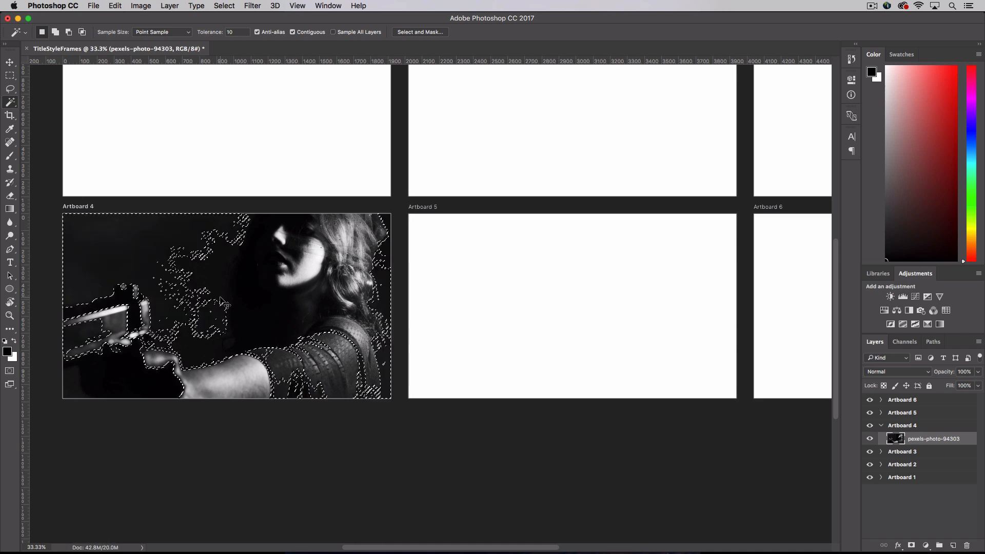
key(m)
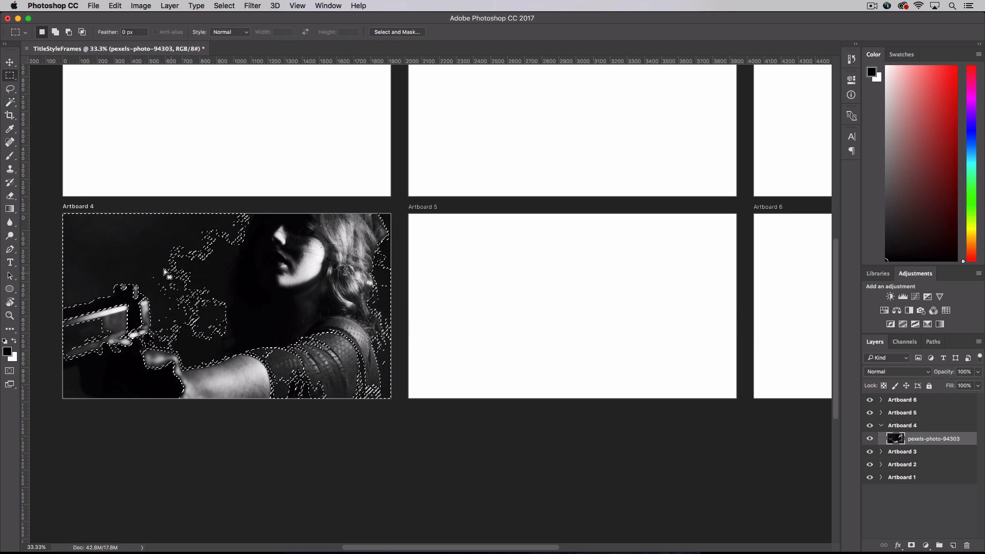
key(super+d)
Try erasing a small spot in the dark background of Artboard 4's photo with the Eraser, and undo it.
key(e)
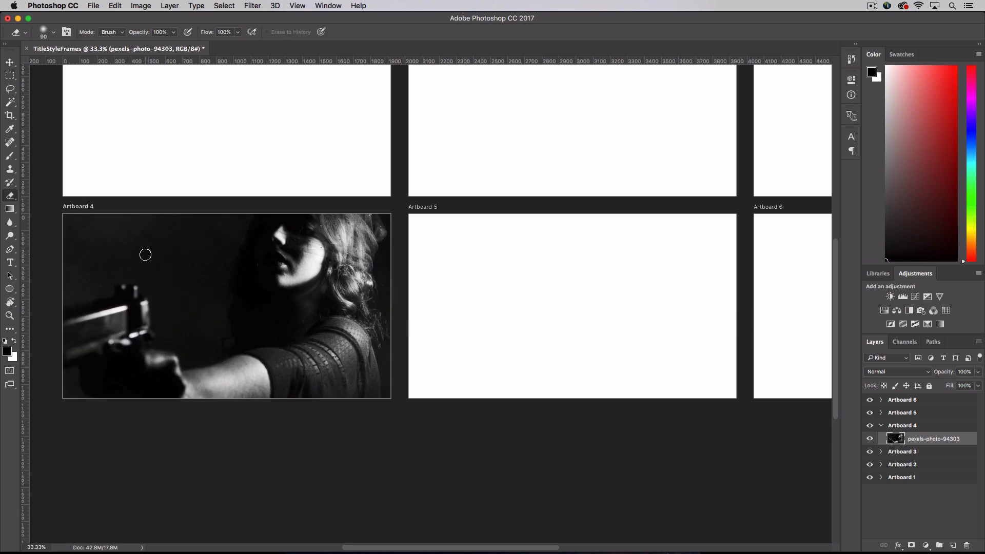
mouse_move(110, 222)
mouse_down()
mouse_move(245, 221)
mouse_move(232, 306)
mouse_move(240, 326)
mouse_move(218, 355)
mouse_move(194, 353)
mouse_move(162, 332)
mouse_move(152, 280)
mouse_move(126, 272)
mouse_move(70, 286)
mouse_move(62, 228)
mouse_move(144, 219)
mouse_move(39, 228)
mouse_move(88, 222)
mouse_move(90, 278)
mouse_move(117, 236)
mouse_up()
key(super+z)
Set the Brush opacity to 50% and paint a black stroke down the right edge of Artboard 4's photo.
key(b)
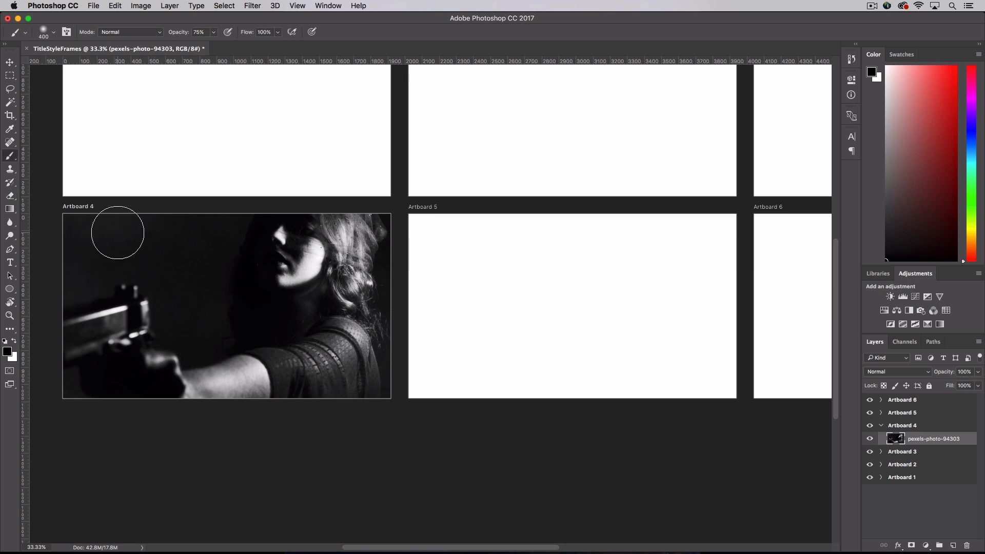
click(196, 32)
text(50)
key(Return)
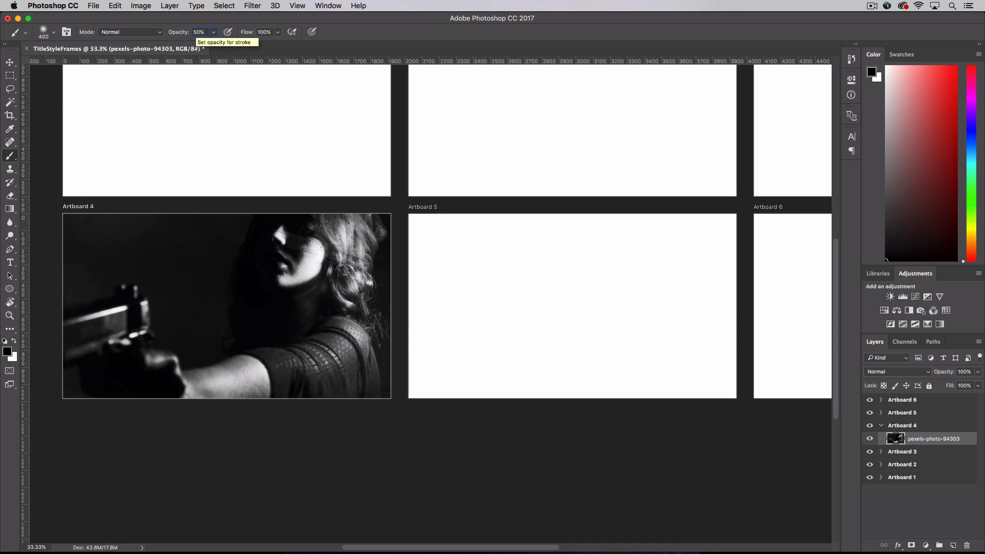
mouse_move(387, 199)
mouse_down()
mouse_move(377, 384)
mouse_move(283, 413)
mouse_move(198, 413)
mouse_move(345, 391)
mouse_move(261, 393)
mouse_move(383, 356)
mouse_move(385, 246)
mouse_move(312, 198)
mouse_move(398, 272)
mouse_up()
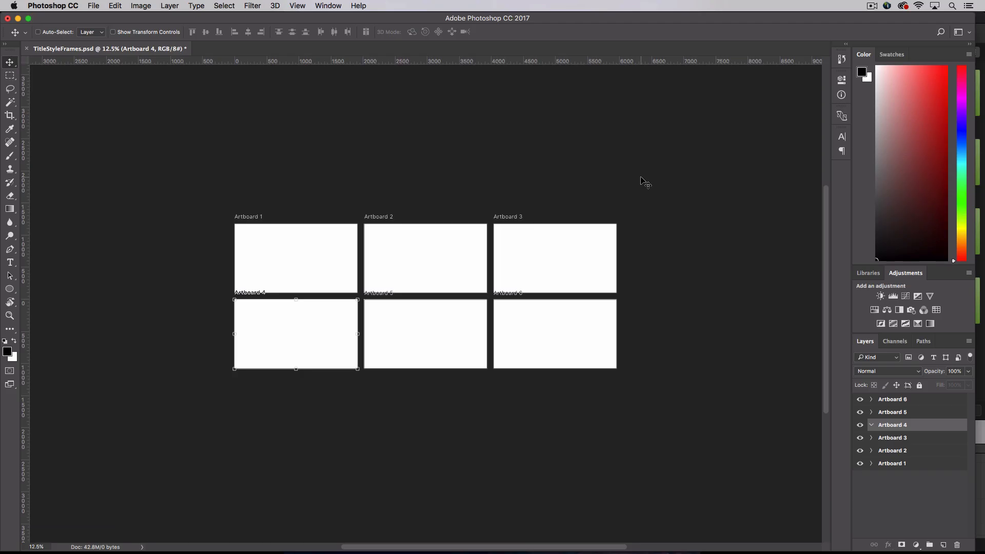
Save the document as TitleStyleFrames.psd in Photoshop format in the Title folder, replacing the existing file.
key(super+shift+s)
drag(383, 146, 435, 54)
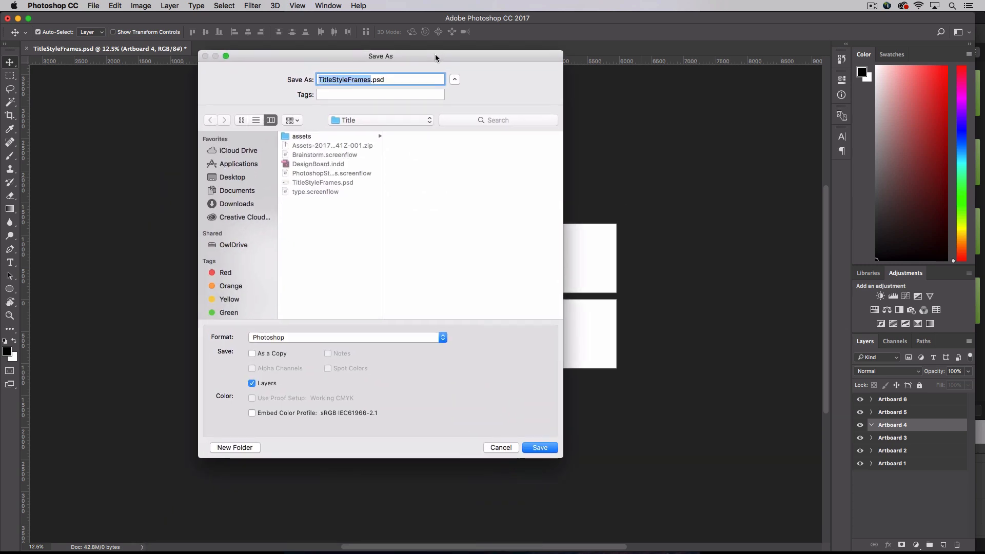
click(381, 119)
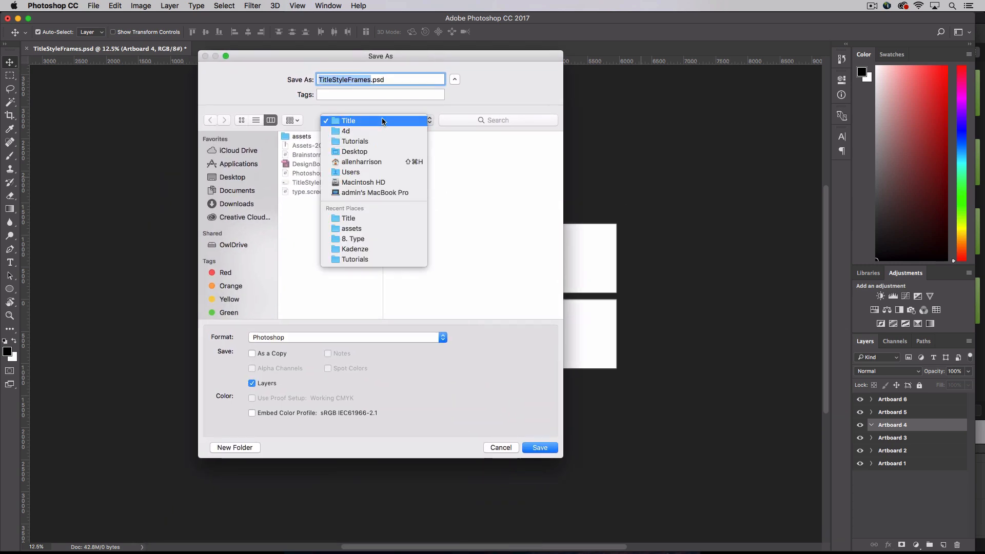
click(380, 93)
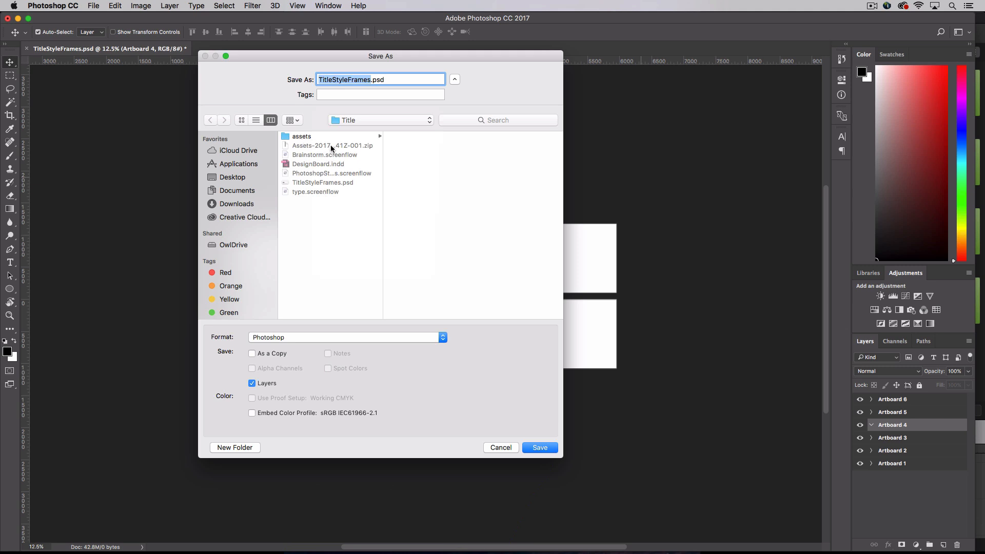
click(534, 448)
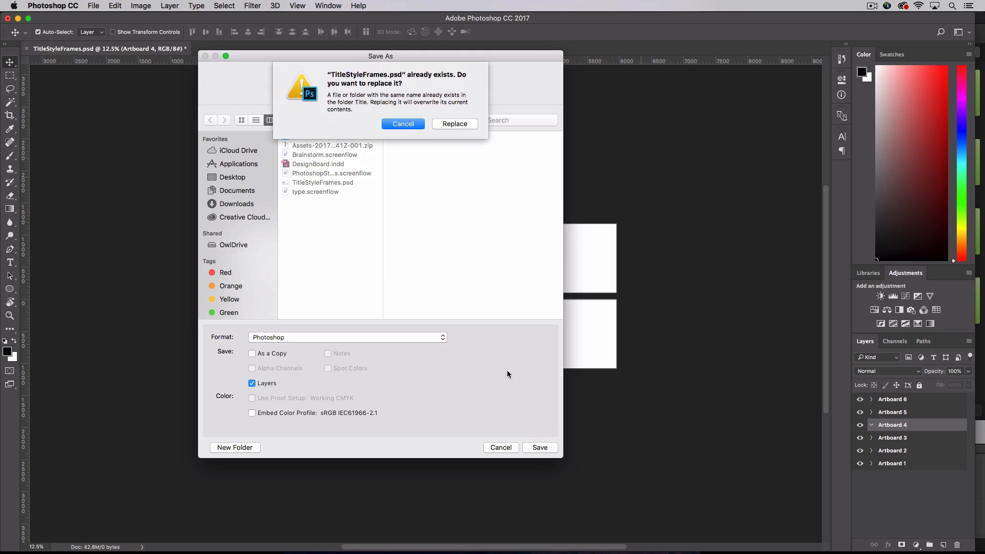
click(451, 125)
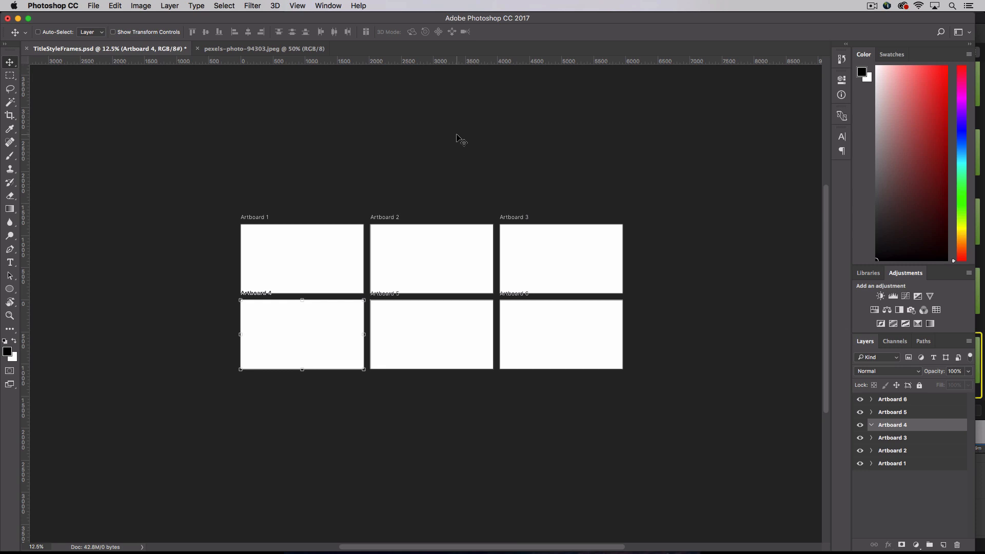
Place pexels-photo-94303.jpeg from the assets folder into Artboard 4 as an embedded image.
click(92, 5)
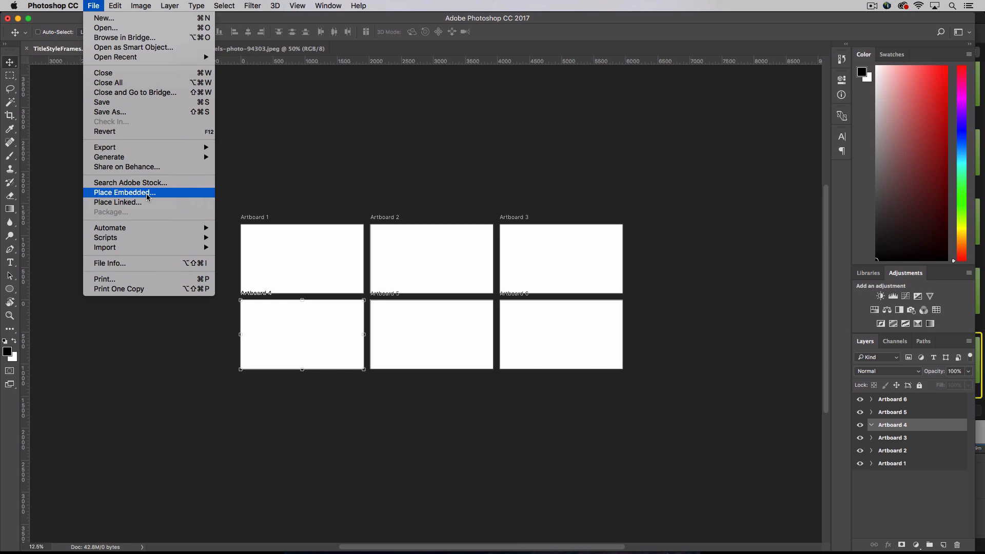
click(147, 196)
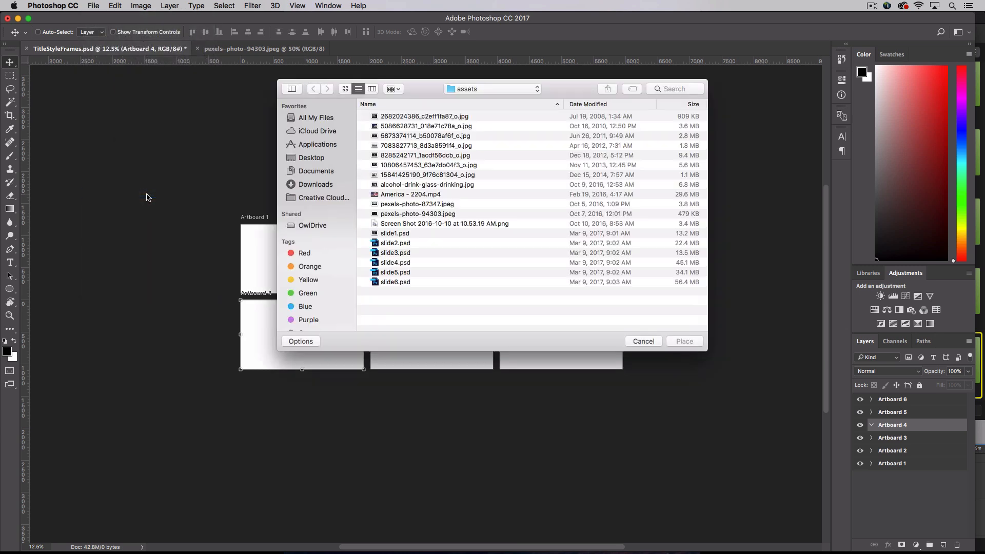
click(413, 214)
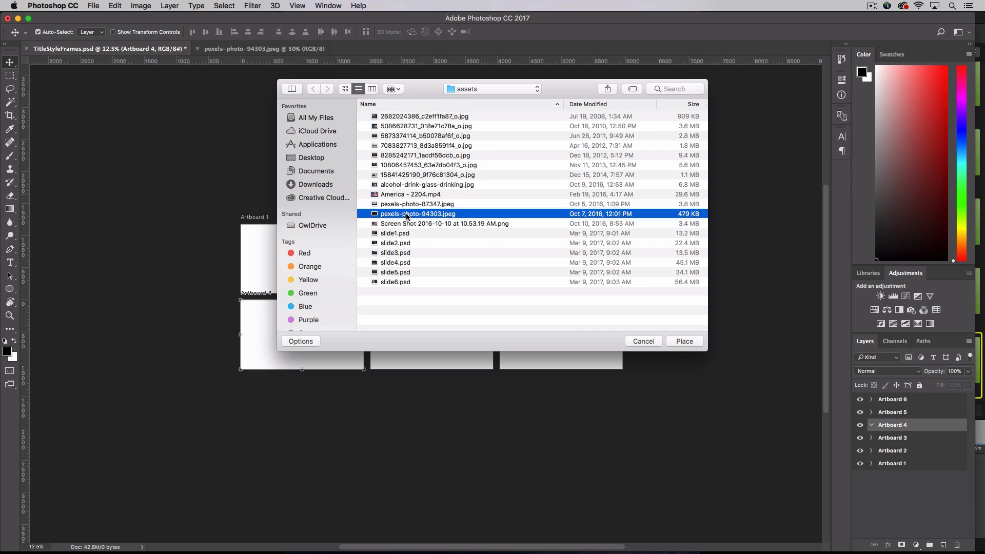
click(690, 343)
click(691, 343)
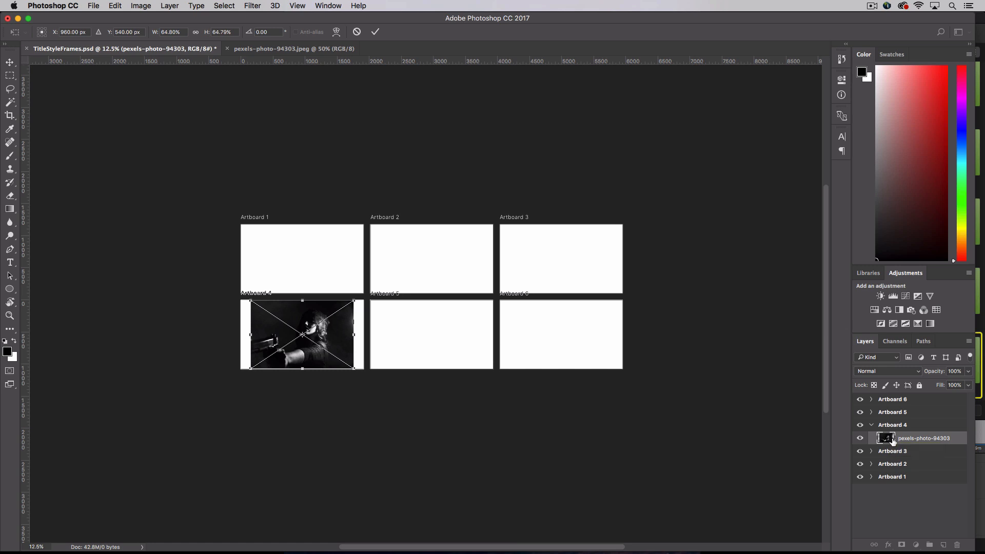
Scale the placed photo to about 102% and position it to fill Artboard 4, framing the gun, arm and lower face.
key(super+plus)
key(super+plus)
key(super+plus)
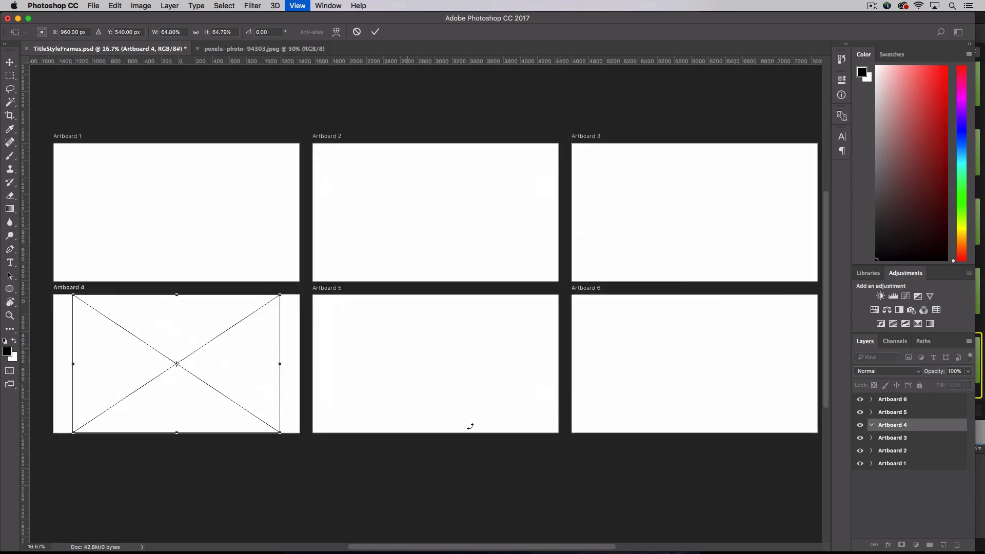
scroll(470, 426, left, 10)
scroll(471, 427, down, 2)
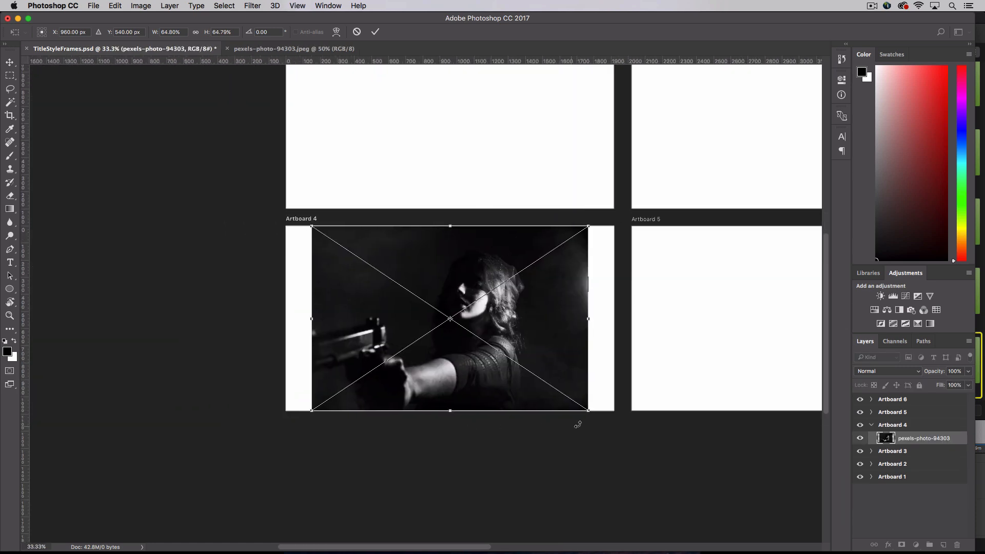
drag(590, 411, 685, 490)
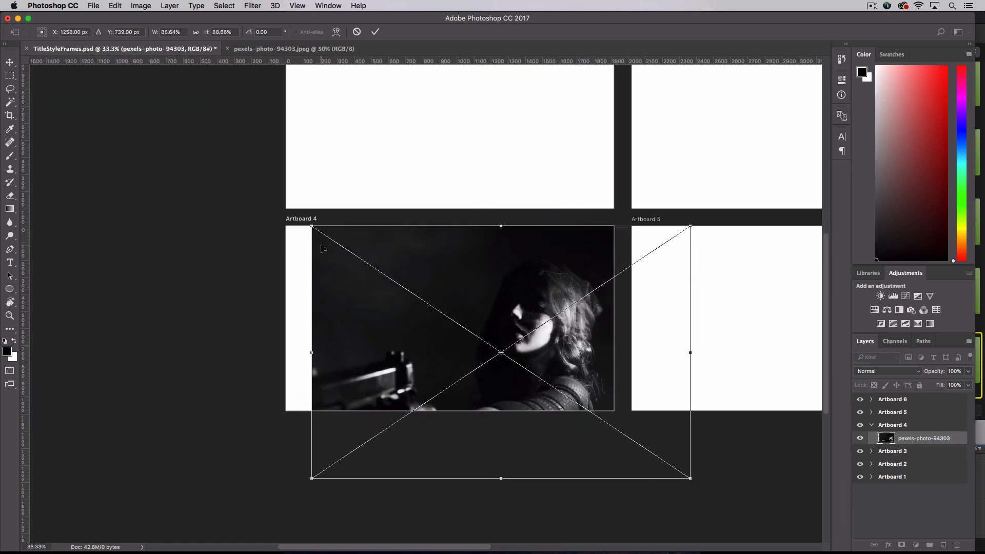
drag(310, 224, 254, 159)
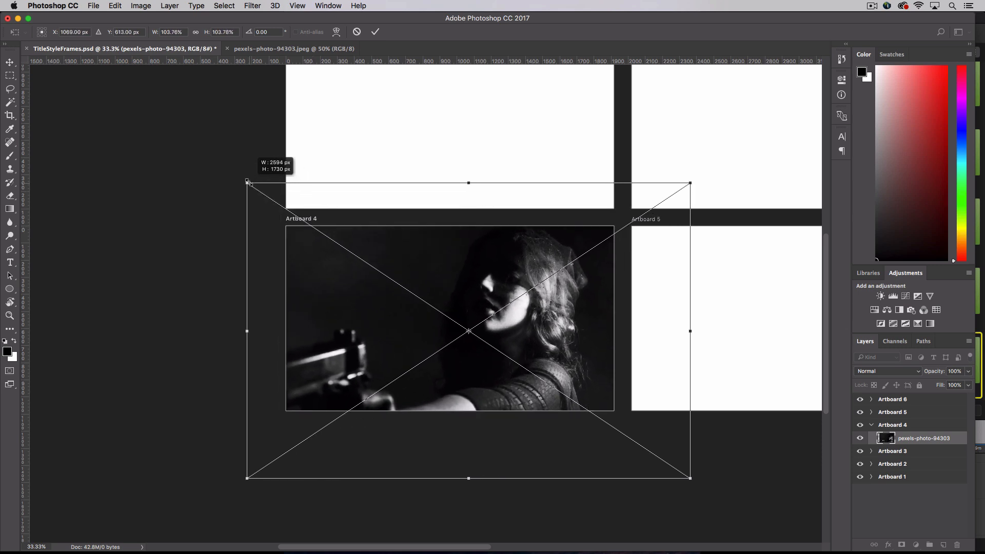
drag(434, 328, 461, 284)
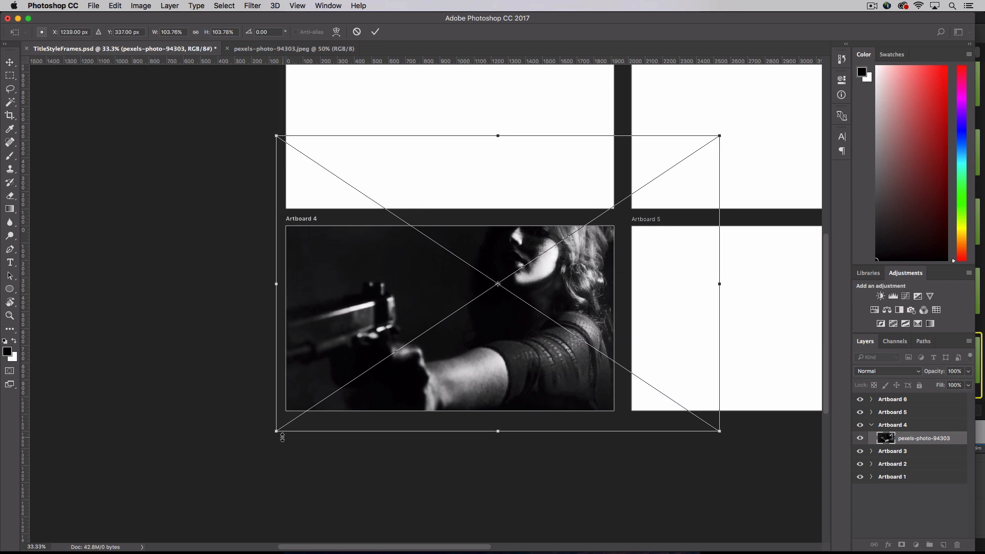
drag(276, 430, 283, 426)
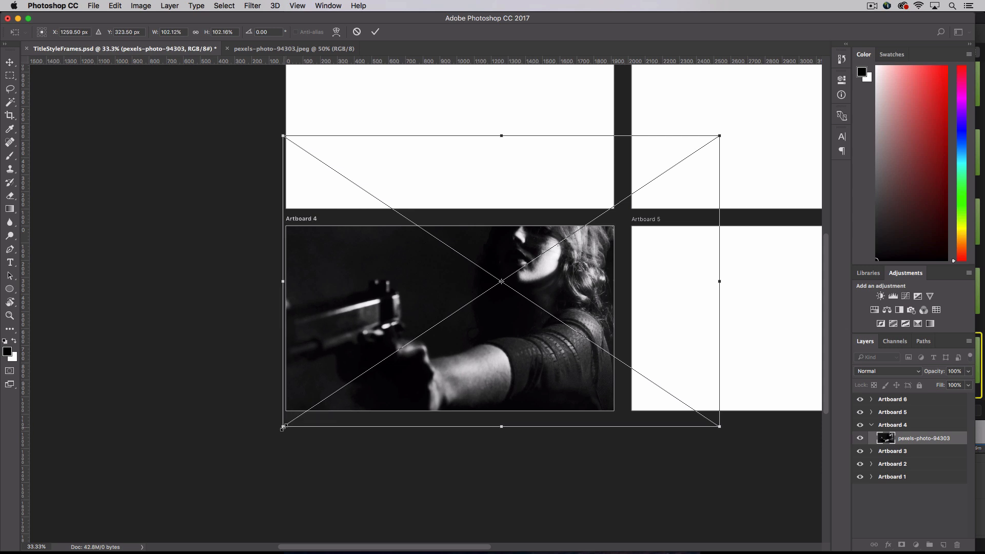
key(Return)
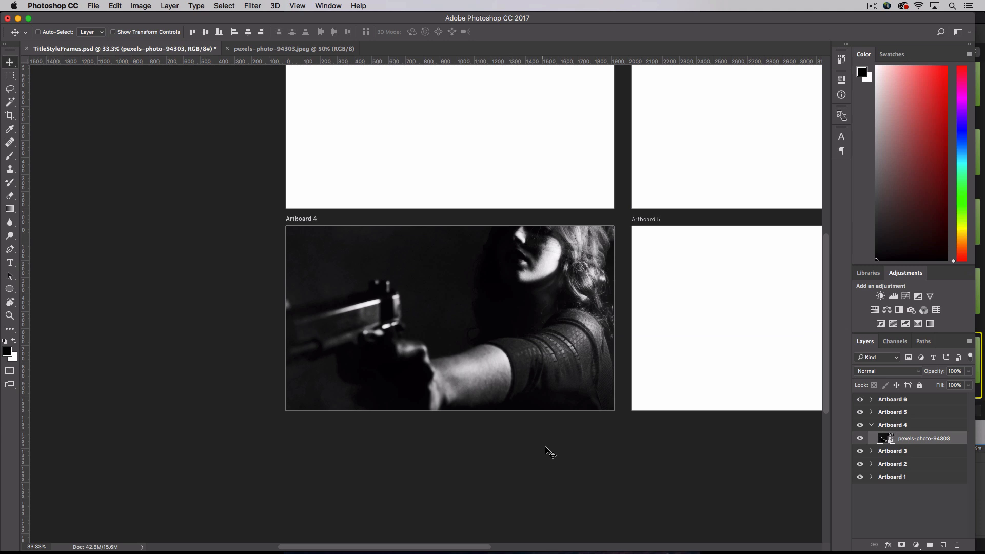
Inspect the placed photo's smart object contents, closing both that document and the separately opened pexels-photo-94303.jpeg.
double_click(888, 440)
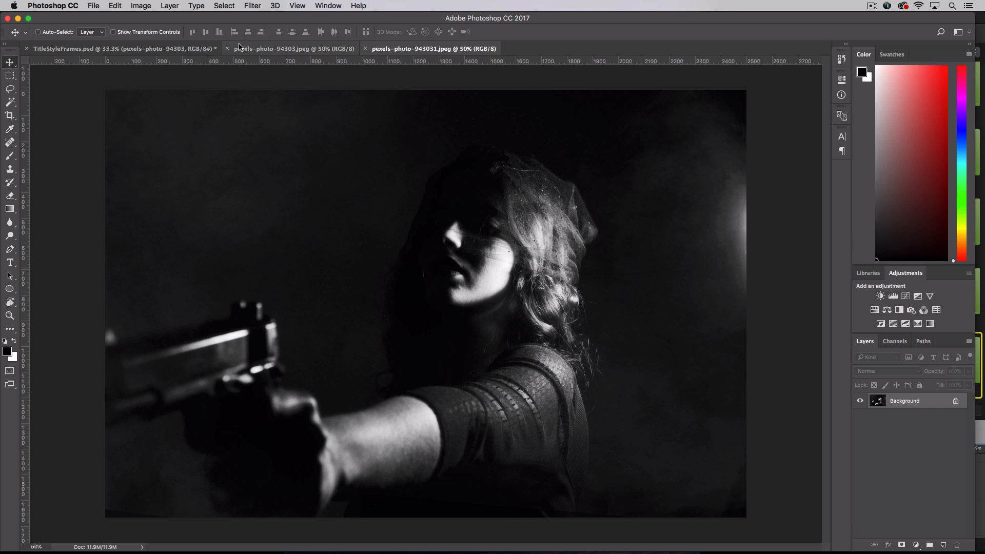
click(227, 49)
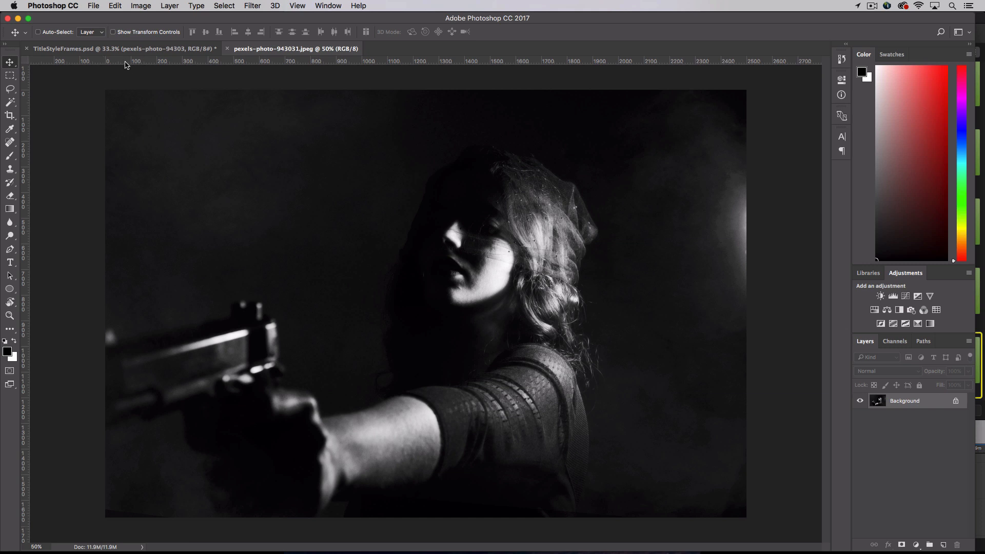
click(123, 51)
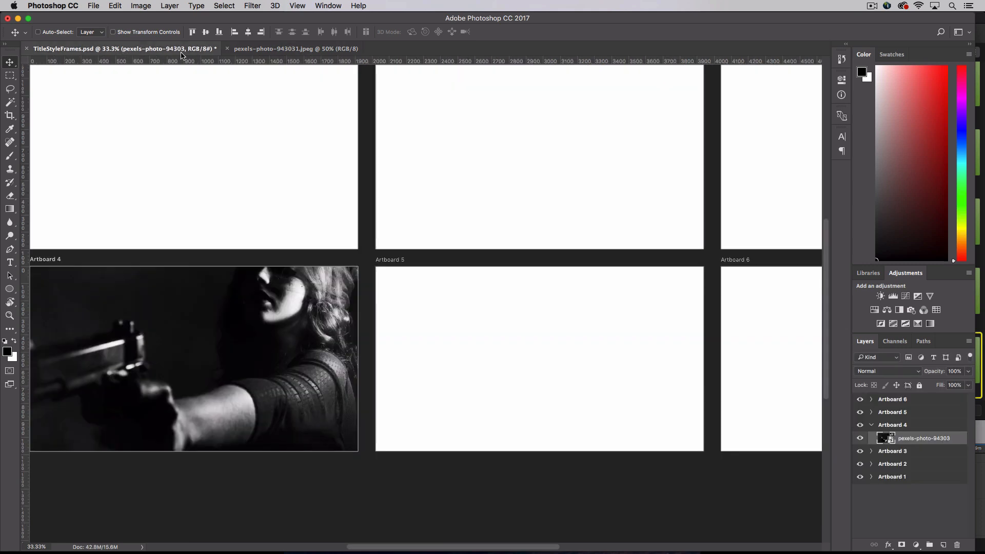
click(278, 53)
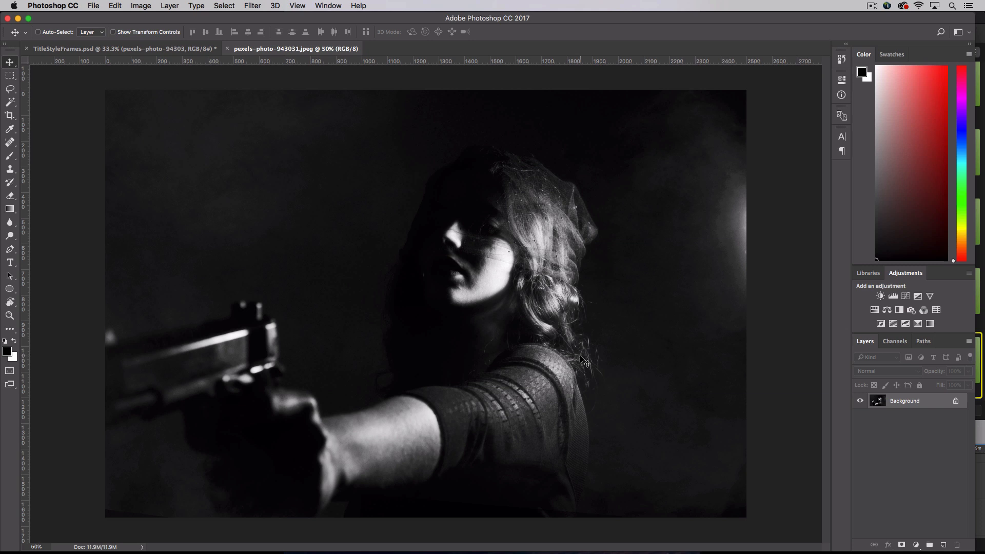
key(super+w)
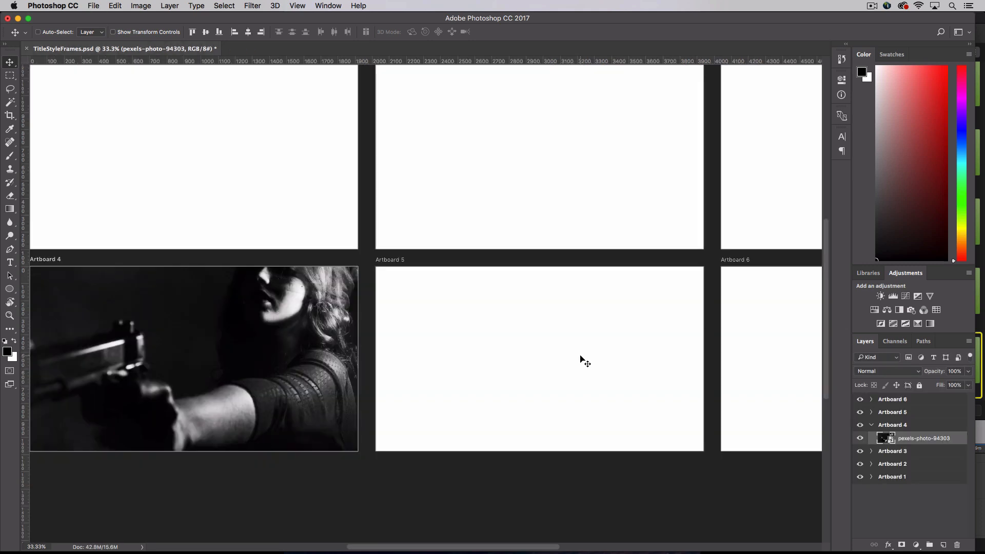
Place Screen Shot 2016-10-10 at 10.53.19 AM.png from the assets folder into Artboard 4 as an embedded image.
click(104, 5)
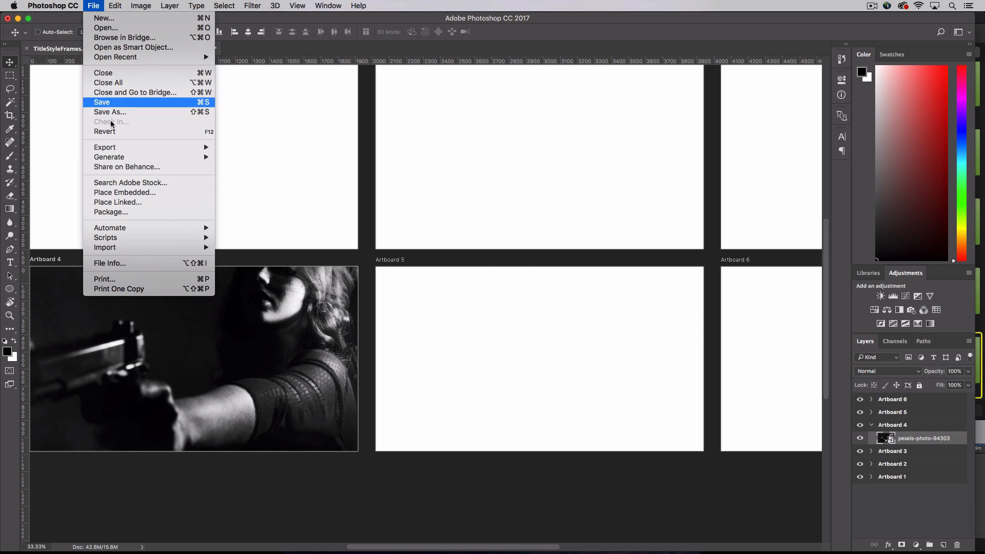
click(125, 193)
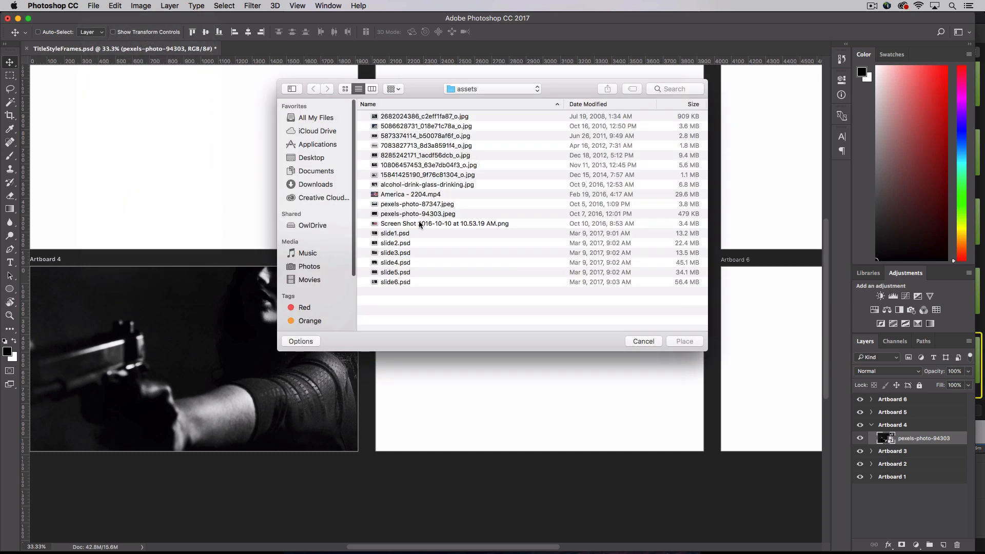
click(434, 223)
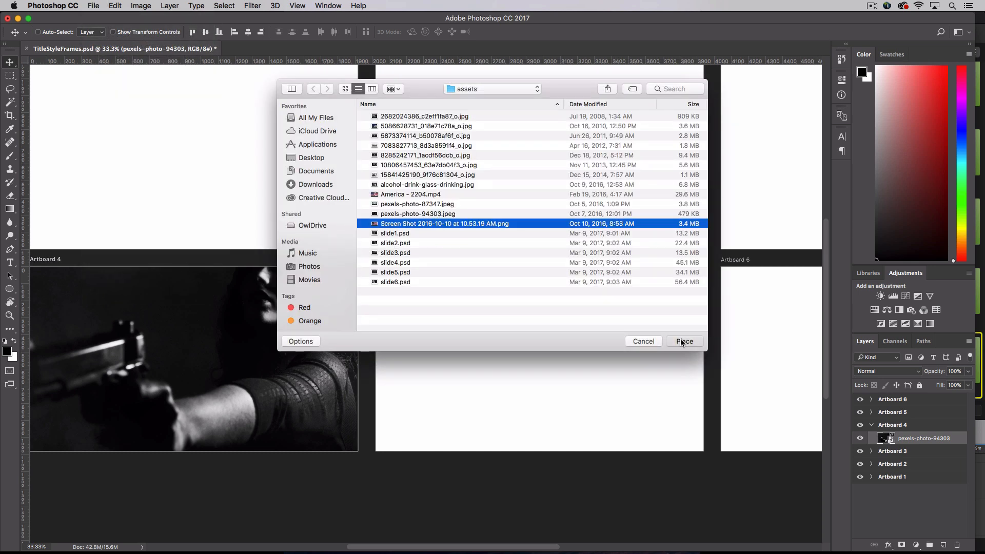
key(Return)
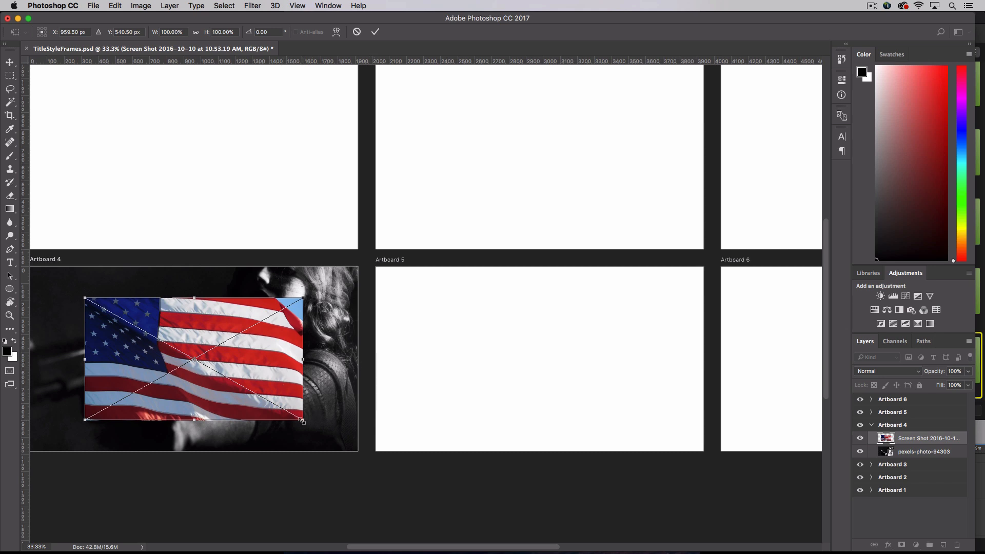
Scale the flag image to about 155.5% so it covers Artboard 4, and hide its layer.
drag(303, 420, 368, 455)
scroll(256, 431, left, 5)
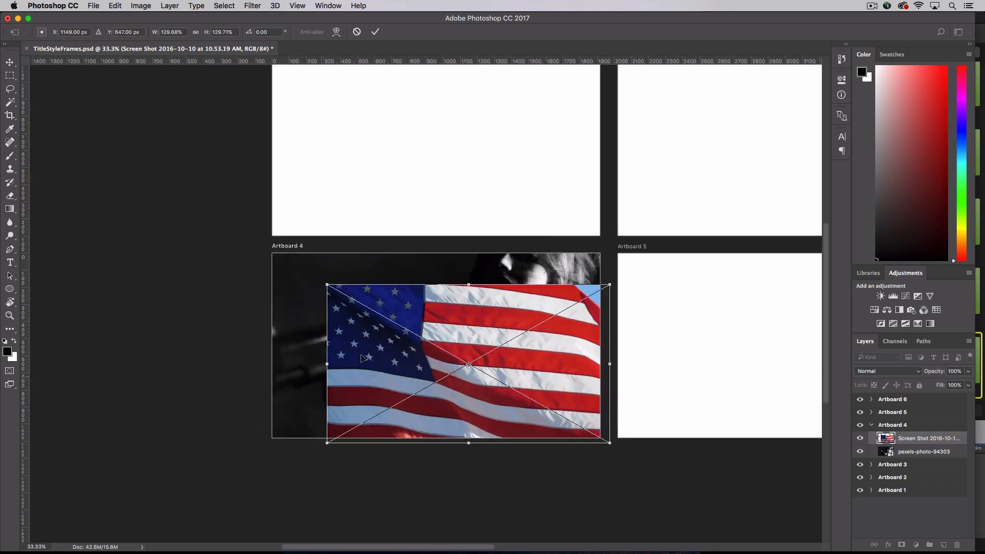
drag(315, 281, 262, 251)
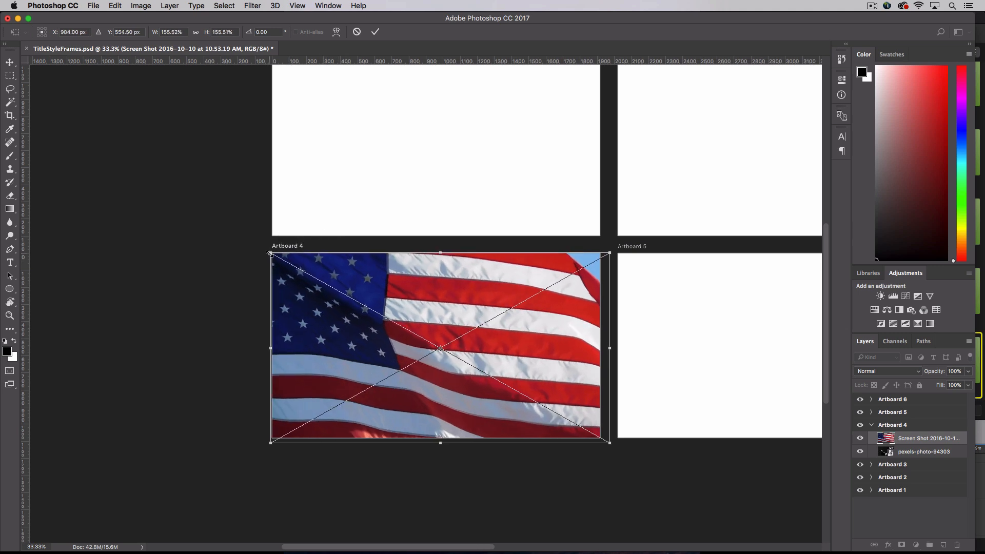
key(Return)
click(859, 438)
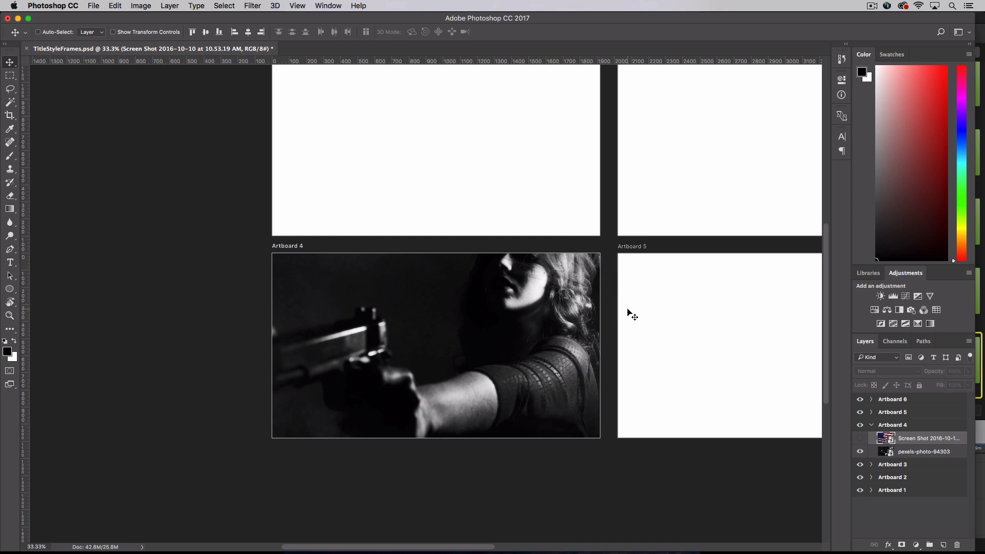
Try outlining the gun in Artboard 4 with a freehand Lasso selection, and deselect it.
key(super)
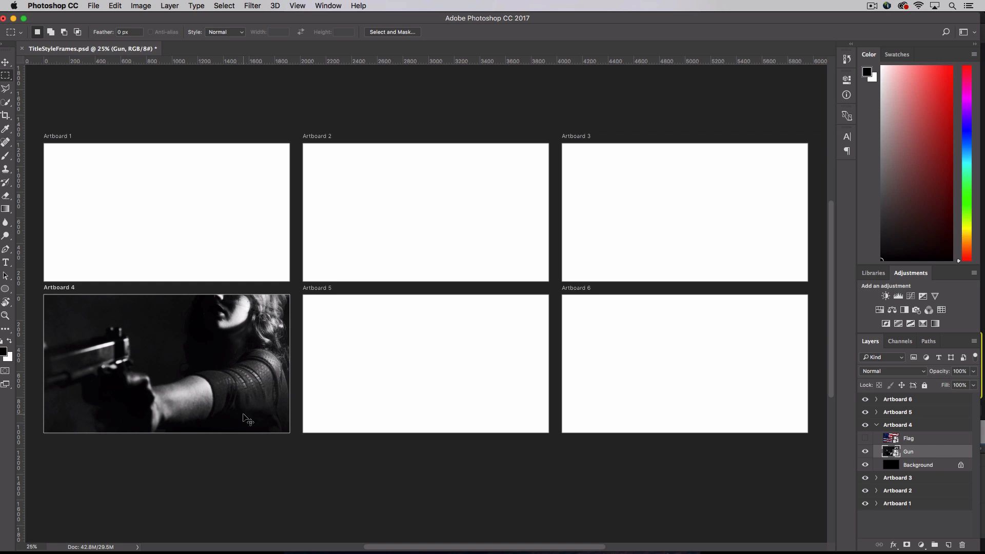
drag(248, 421, 256, 405)
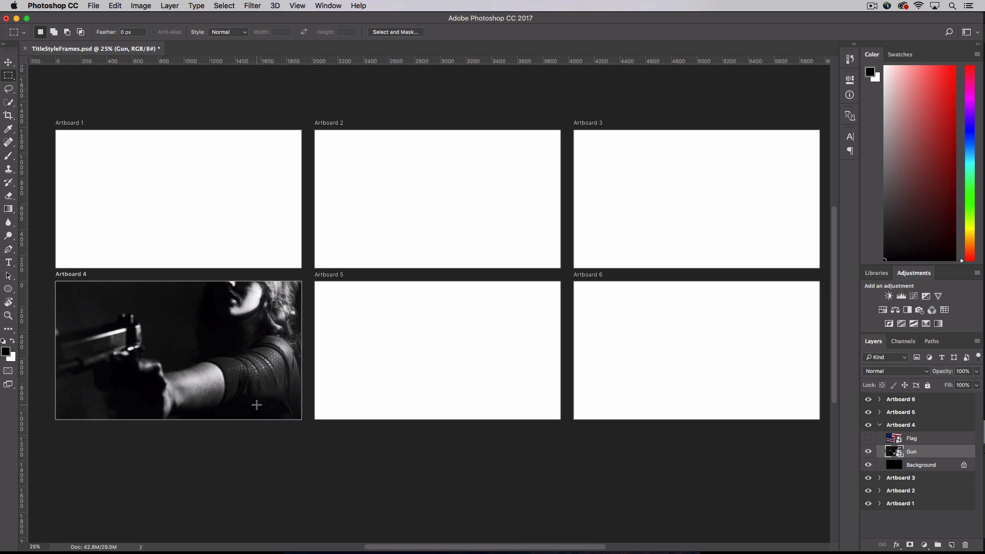
click(10, 90)
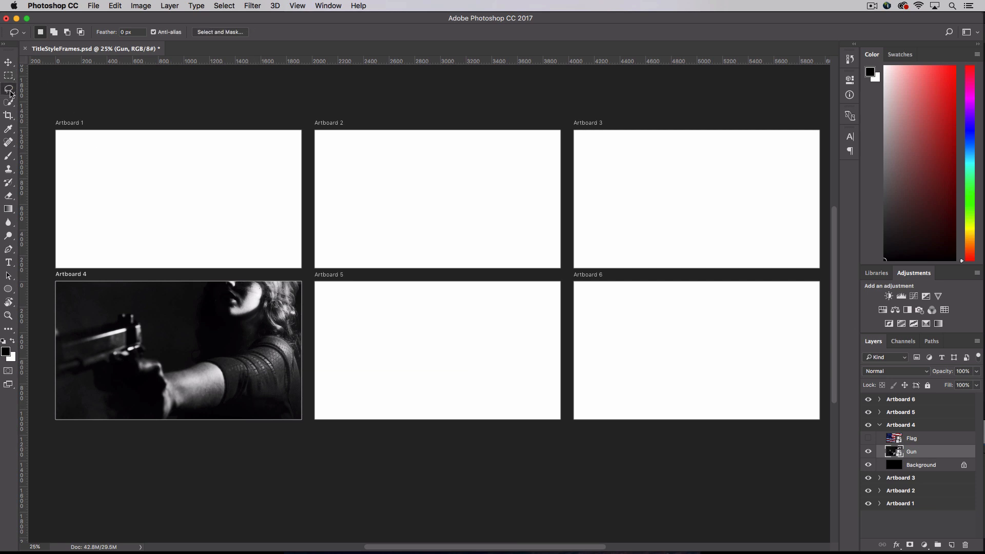
key(super+equal)
key(super+equal)
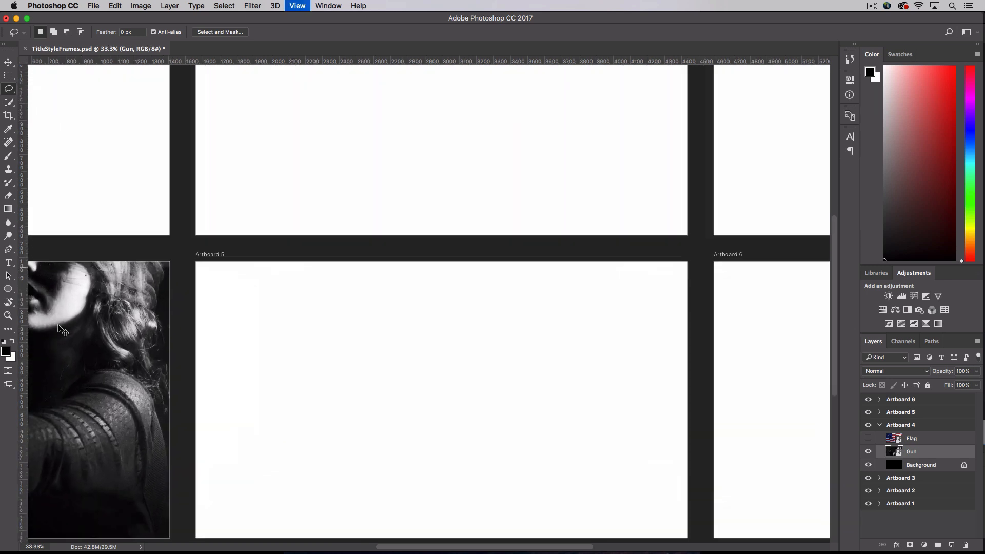
scroll(57, 324, left, 8)
scroll(57, 324, down, 2)
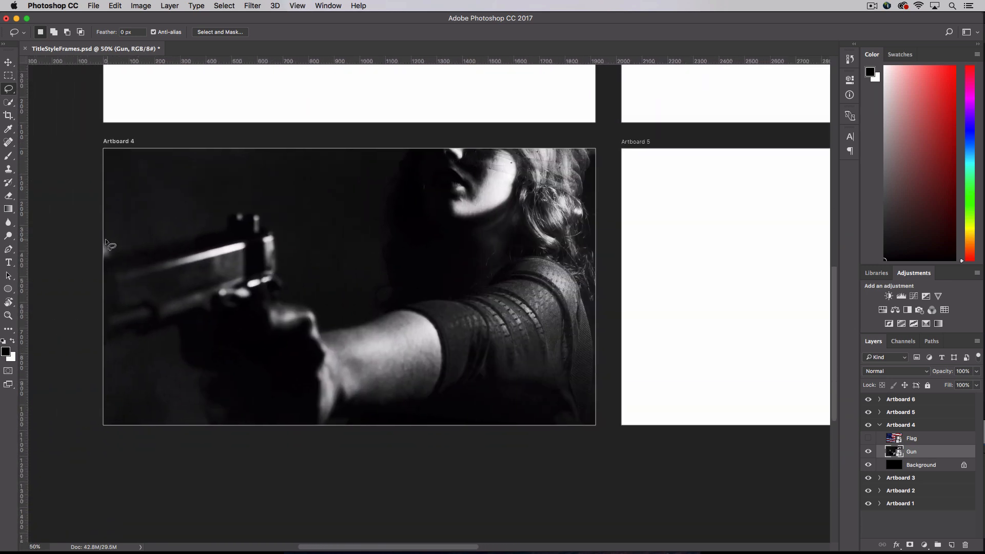
drag(103, 235, 143, 235)
mouse_move(252, 175)
mouse_down()
mouse_move(313, 298)
mouse_move(337, 288)
mouse_move(369, 246)
mouse_move(385, 163)
mouse_move(476, 123)
mouse_move(507, 135)
mouse_move(611, 132)
mouse_move(598, 212)
mouse_move(624, 360)
mouse_move(599, 431)
mouse_move(597, 472)
mouse_move(352, 439)
mouse_move(101, 466)
mouse_up()
mouse_move(89, 293)
mouse_down()
mouse_move(98, 213)
mouse_move(104, 238)
mouse_up()
key(m)
click(145, 190)
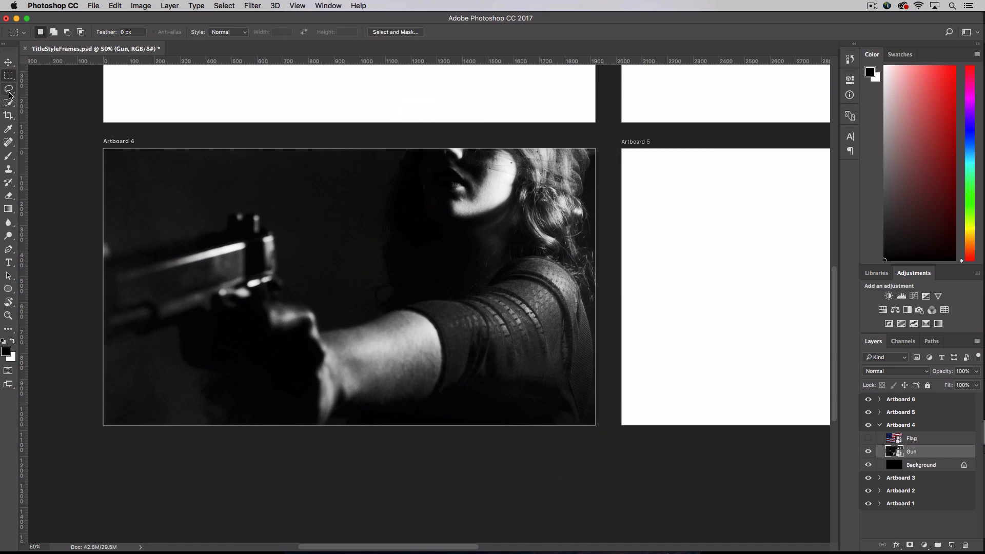
Select the gun, arm and woman on Artboard 4's Gun layer with a Polygonal Lasso outline extending past the artboard edges.
drag(8, 89, 34, 101)
click(33, 102)
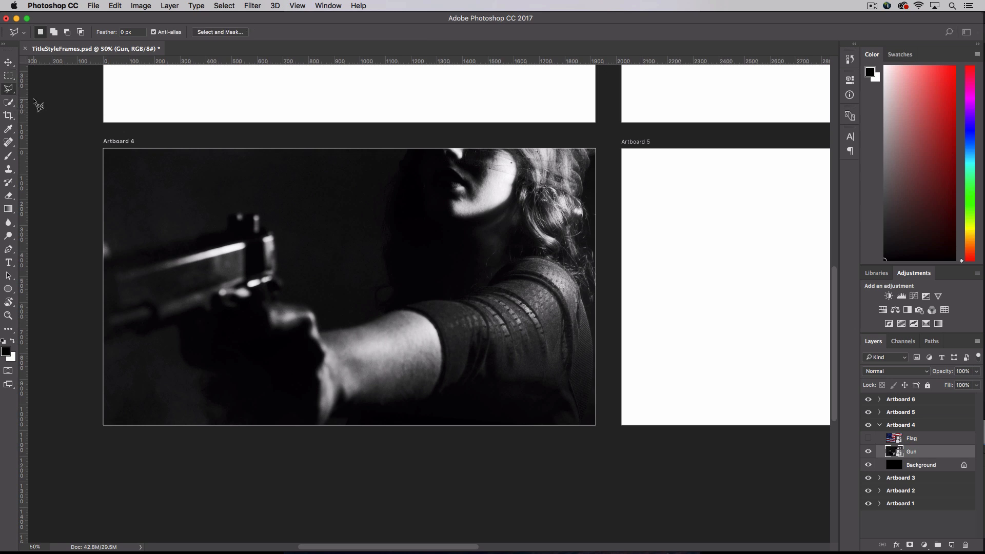
click(104, 233)
click(122, 246)
click(213, 229)
click(245, 200)
click(276, 209)
click(298, 295)
click(340, 311)
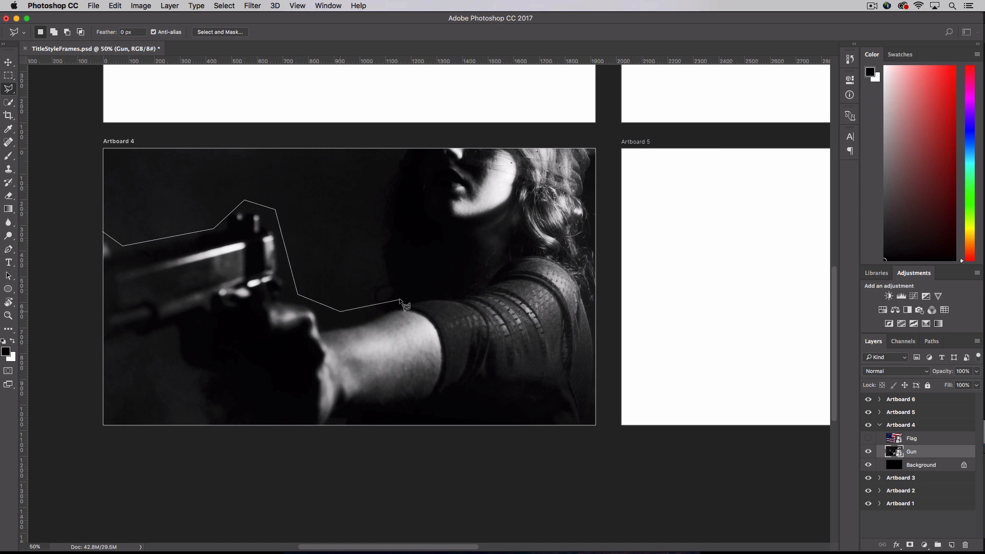
click(382, 297)
click(383, 137)
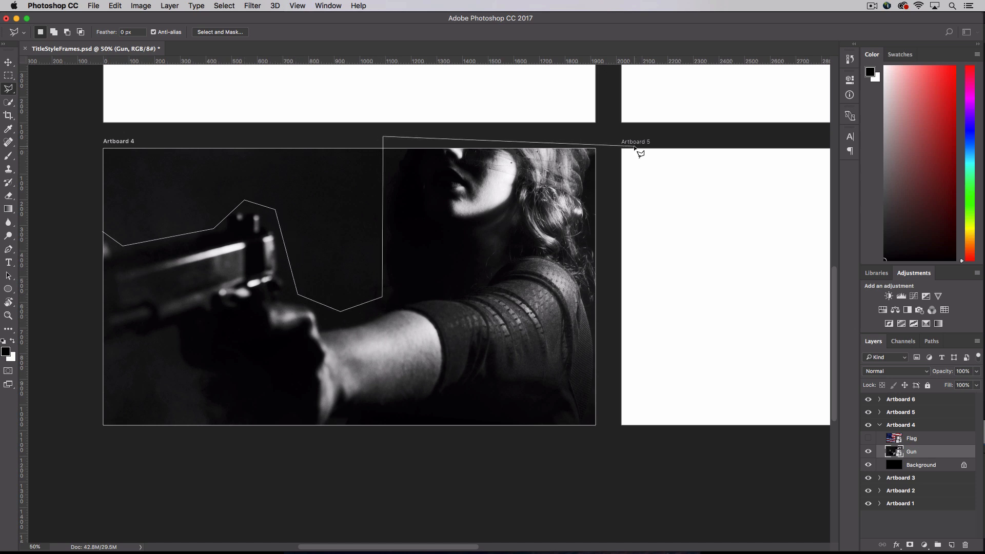
click(604, 143)
click(581, 458)
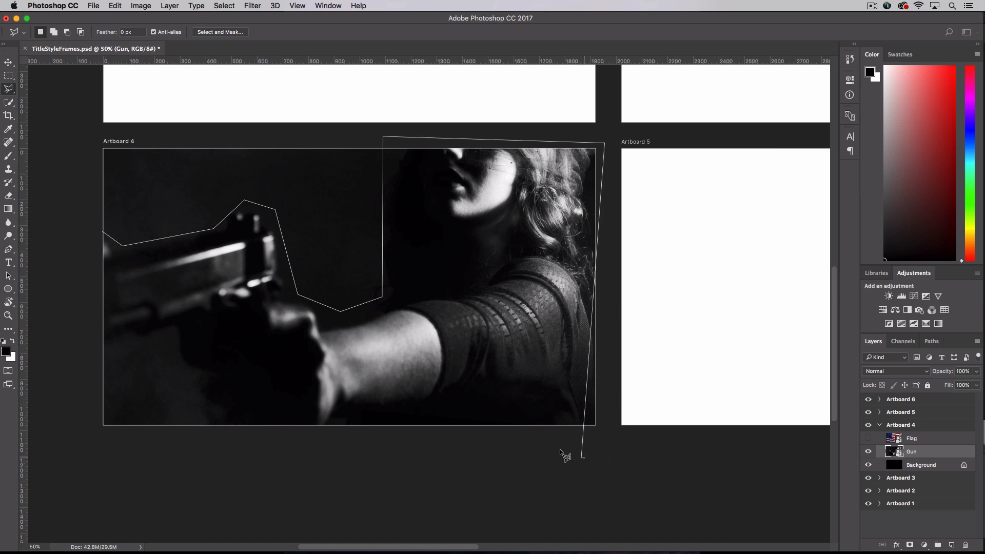
click(76, 455)
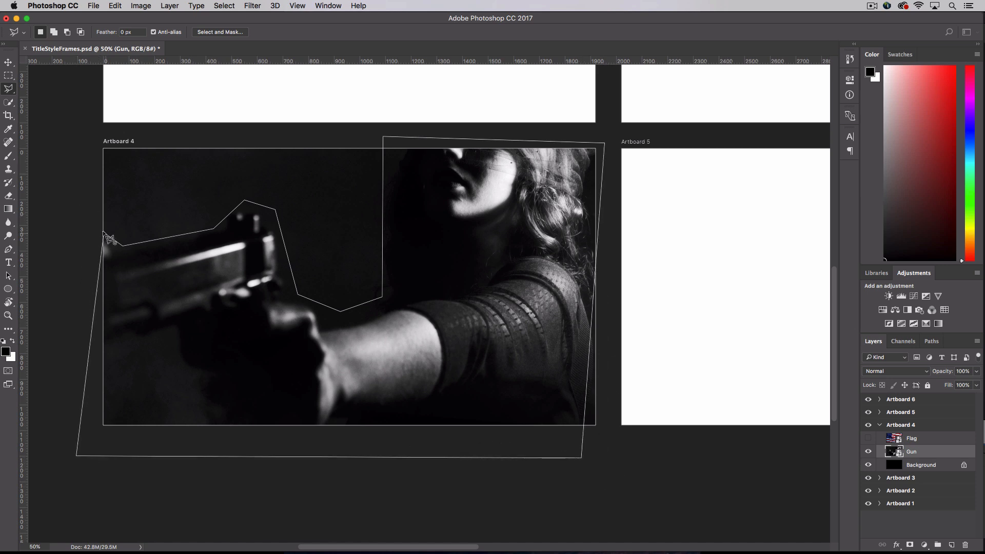
click(103, 232)
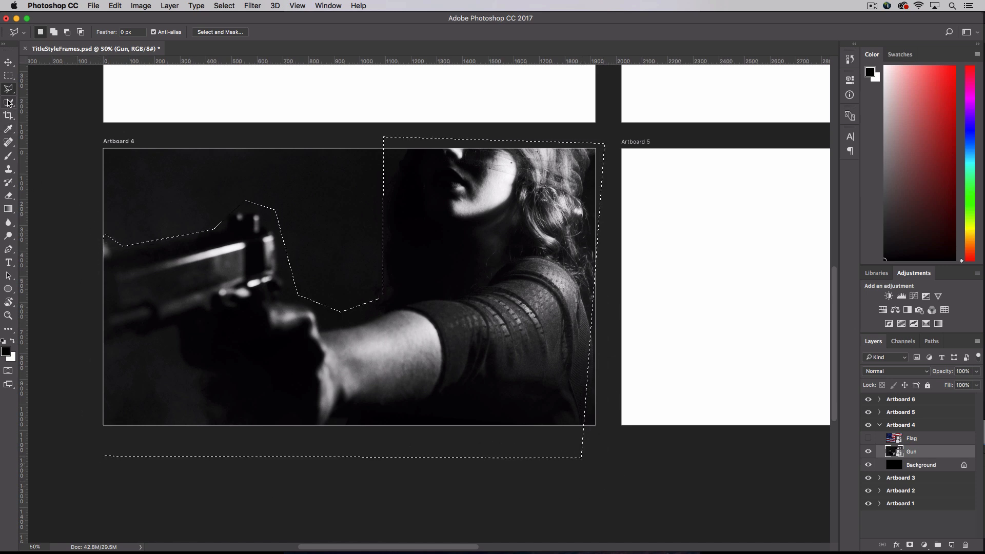
Deselect the polygonal outline and start a Pen path along the gun's upper edge and arm to the woman's dark edge in Artboard 4.
key(m)
click(136, 172)
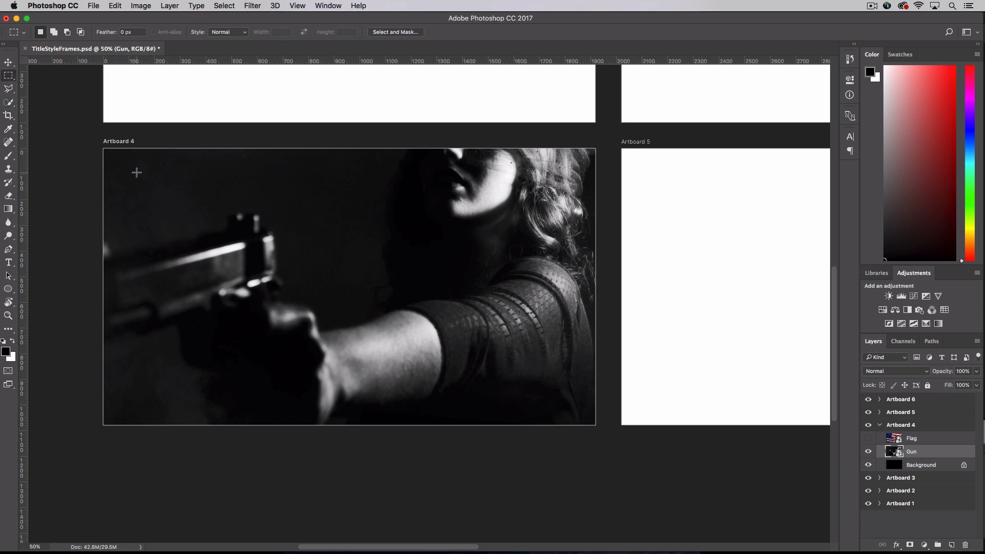
key(p)
click(103, 239)
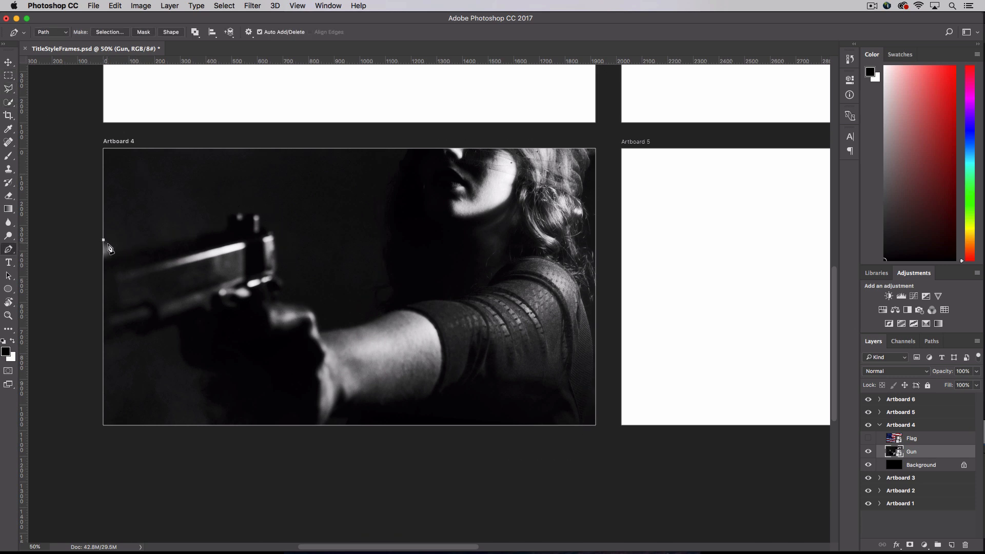
click(113, 250)
click(221, 224)
click(230, 208)
click(277, 208)
click(345, 308)
click(393, 302)
click(385, 264)
Extend the Pen path upward along the dark edge of the woman's hair.
key(super+plus)
key(super+plus)
key(super+plus)
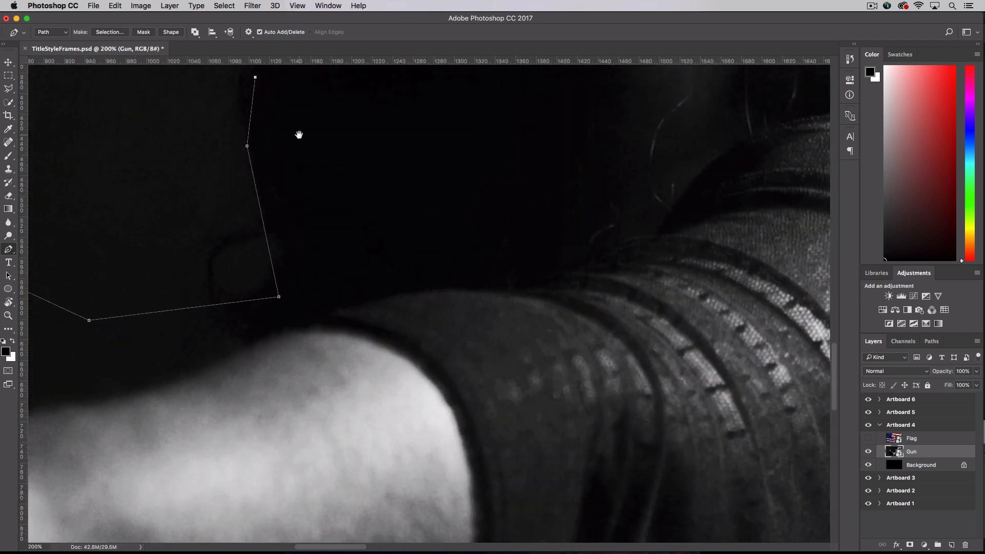
drag(297, 134, 322, 247)
drag(283, 101, 325, 226)
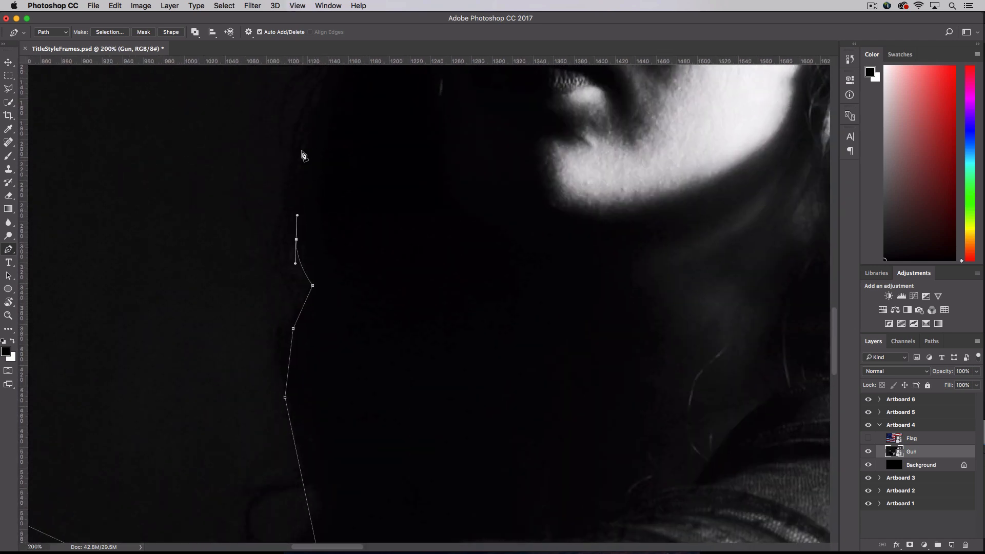
drag(303, 153, 334, 264)
click(341, 169)
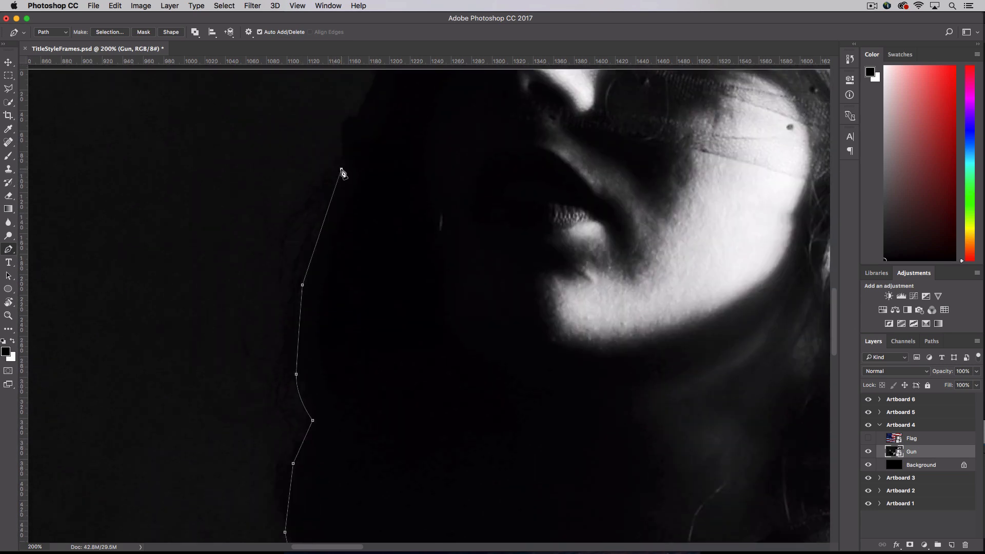
click(341, 125)
Finish the Pen path across the woman's head and around the outside of Artboard 4 back to the gun's muzzle.
key(super+minus)
key(super+minus)
key(super+minus)
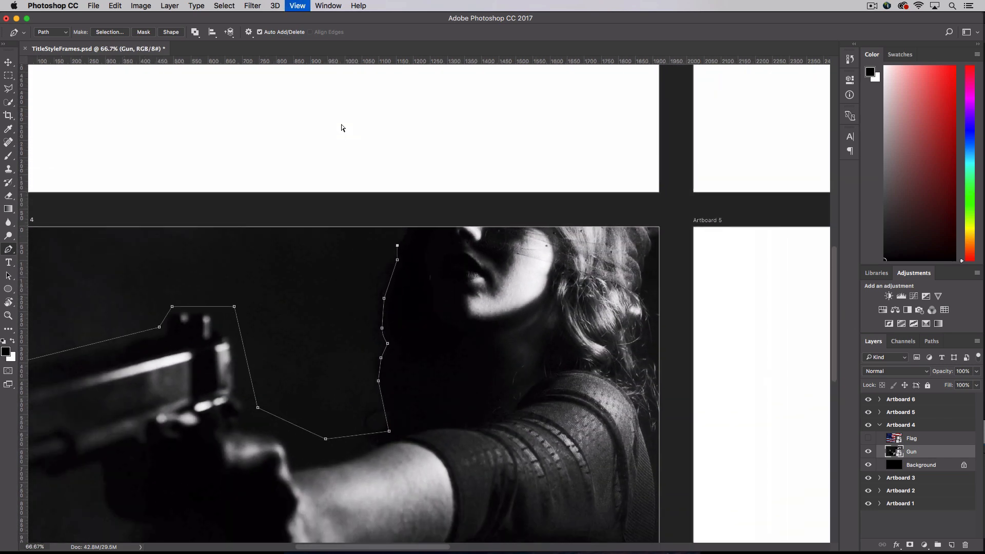
click(417, 249)
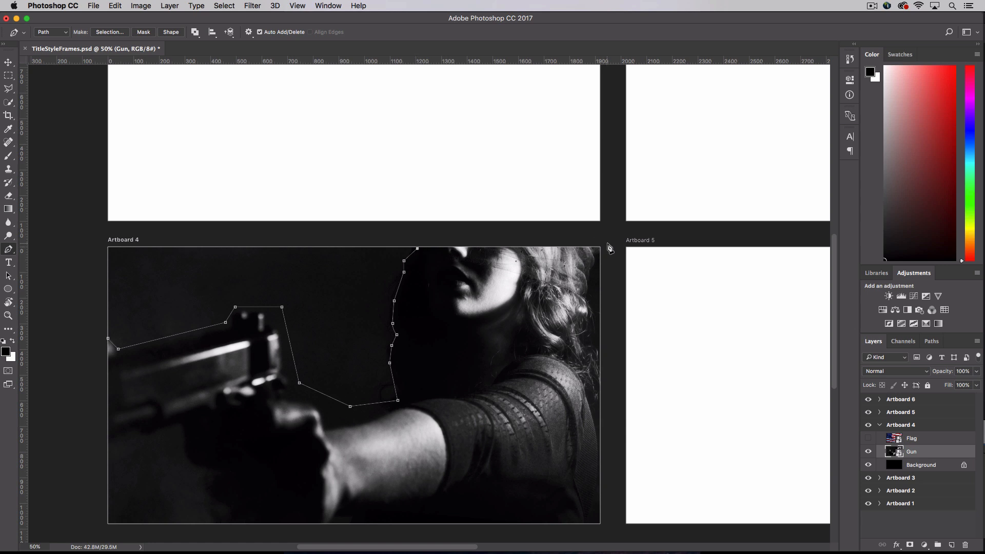
click(603, 242)
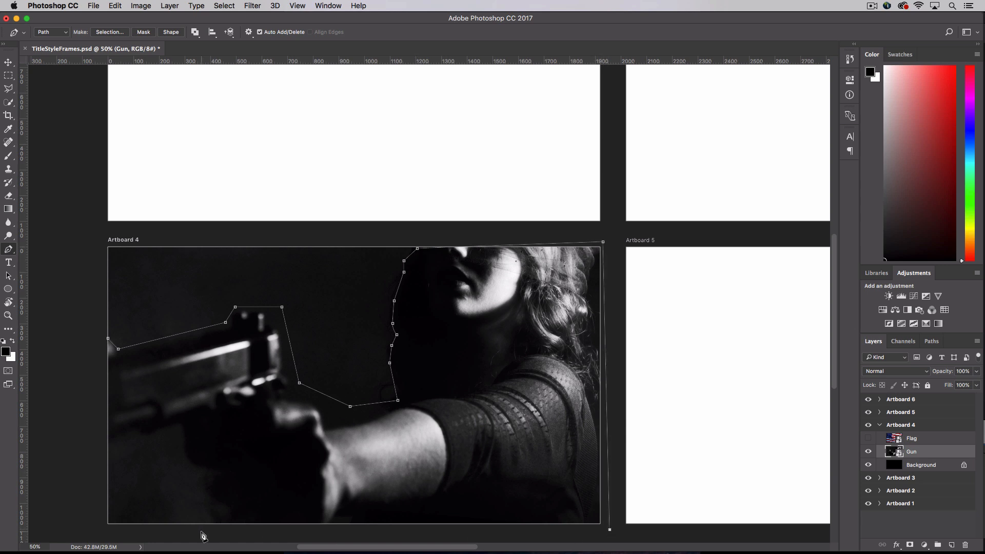
click(95, 532)
click(97, 356)
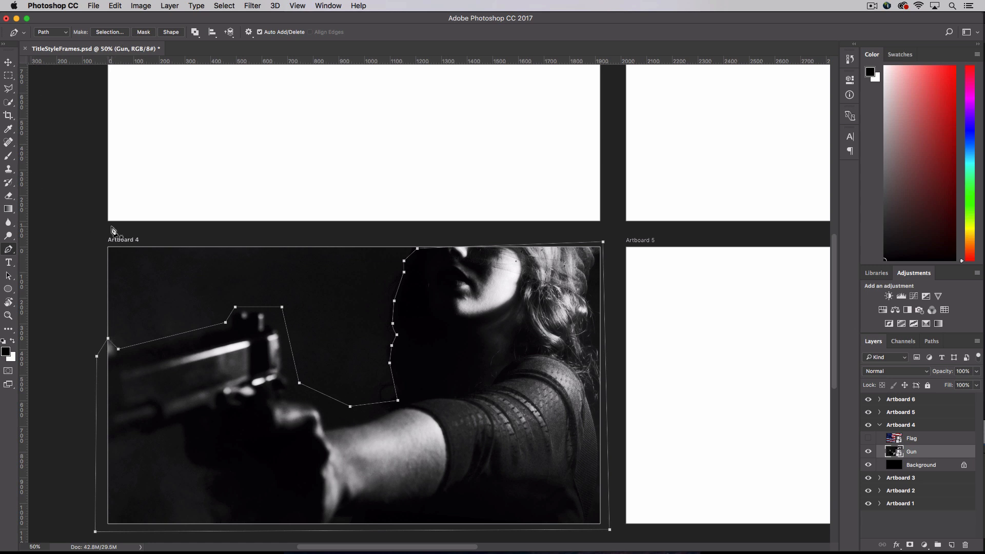
Remove the Pen path's last points and undo the rest of the path.
key(BackSpace)
key(BackSpace)
key(BackSpace)
key(BackSpace)
key(BackSpace)
key(BackSpace)
key(BackSpace)
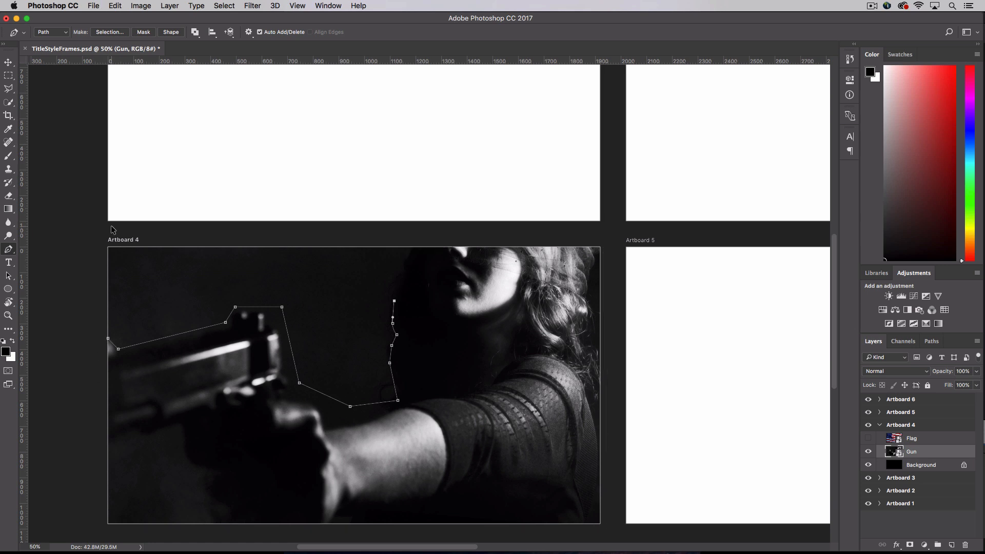
key(super+z)
key(super+z)
key(super+z)
key(super+z)
key(super+z)
key(super+z)
key(super+z)
key(super+z)
key(super+z)
key(super+z)
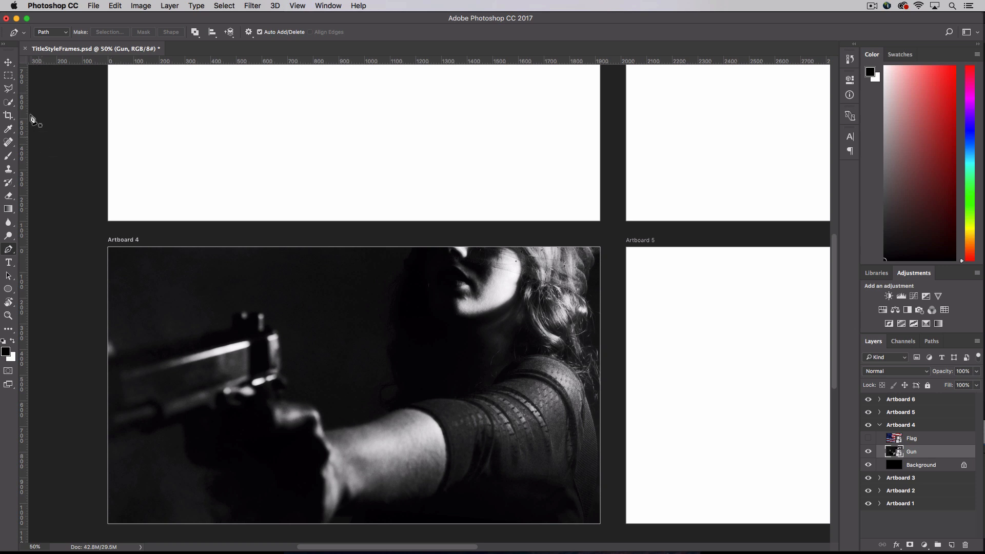
Try selecting the gun, arm and woman with the Quick Selection tool, and deselect the result.
click(9, 104)
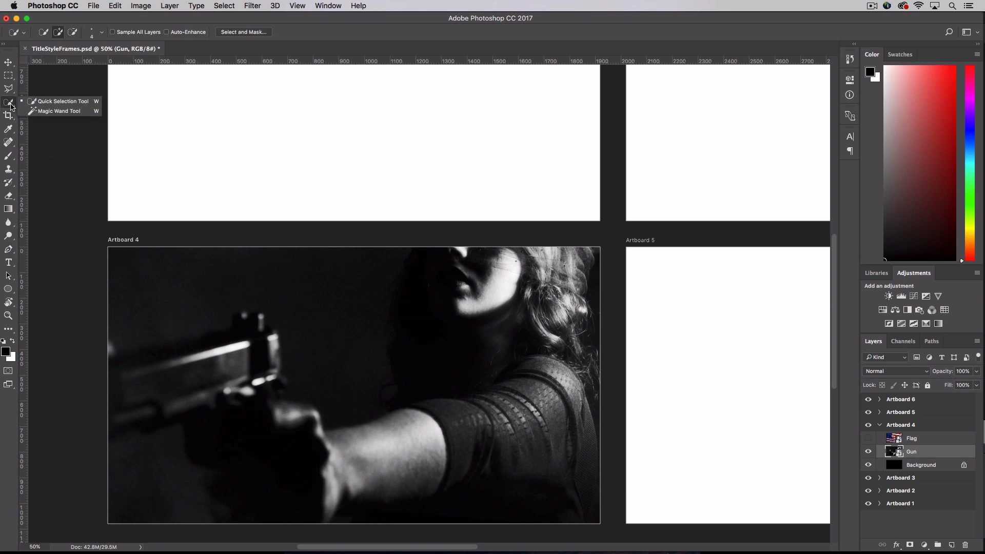
click(59, 101)
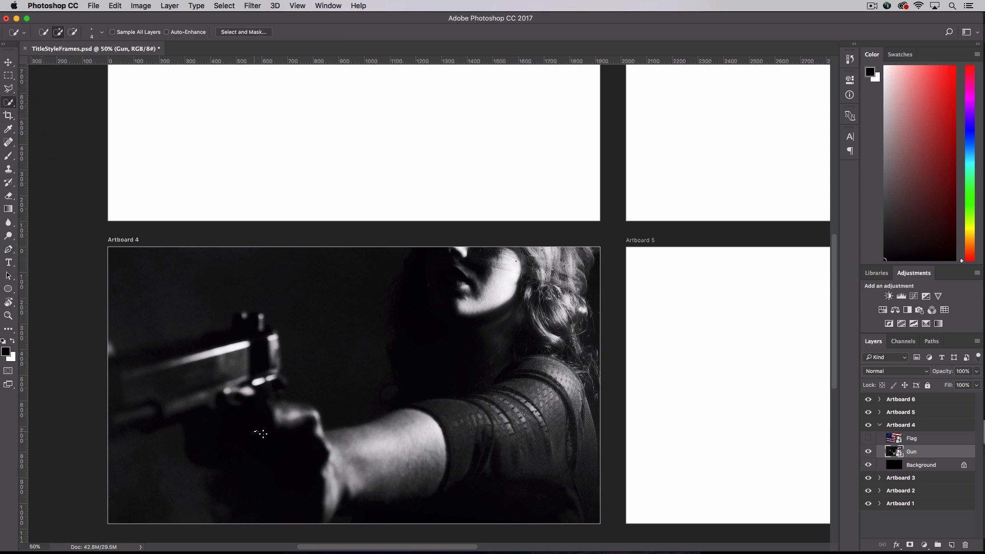
drag(261, 433, 293, 472)
mouse_move(354, 454)
mouse_down()
mouse_move(426, 444)
mouse_move(487, 410)
mouse_move(543, 418)
mouse_move(530, 262)
mouse_move(575, 359)
mouse_up()
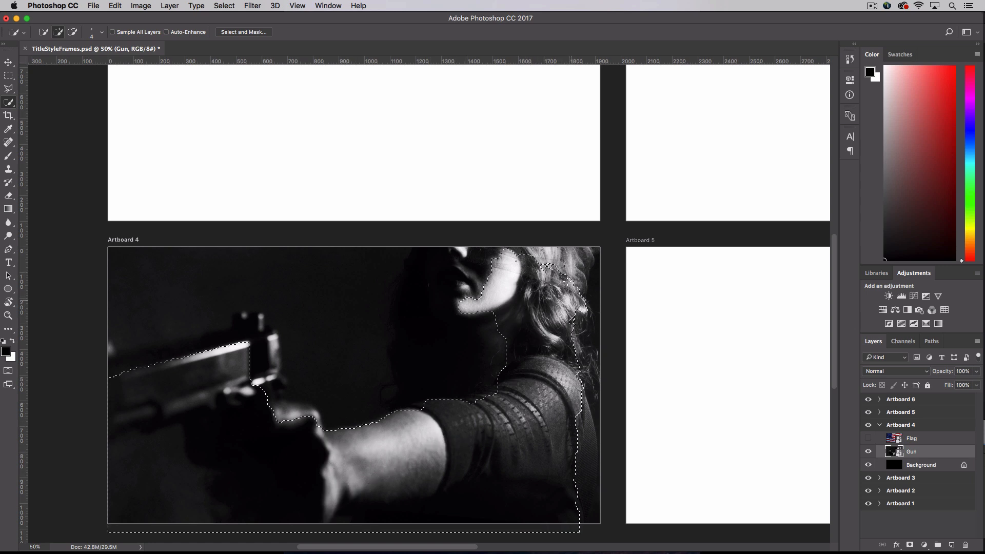
click(444, 285)
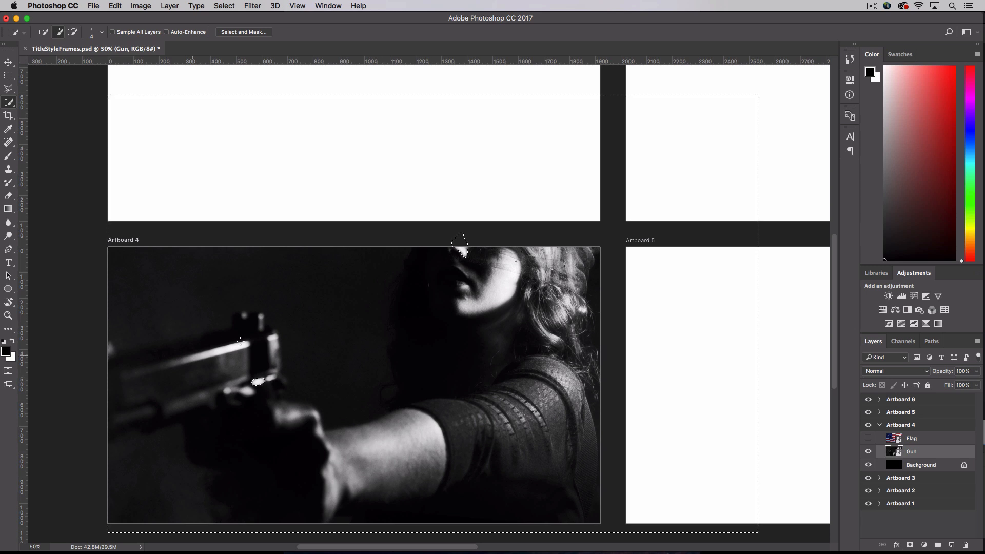
key(m)
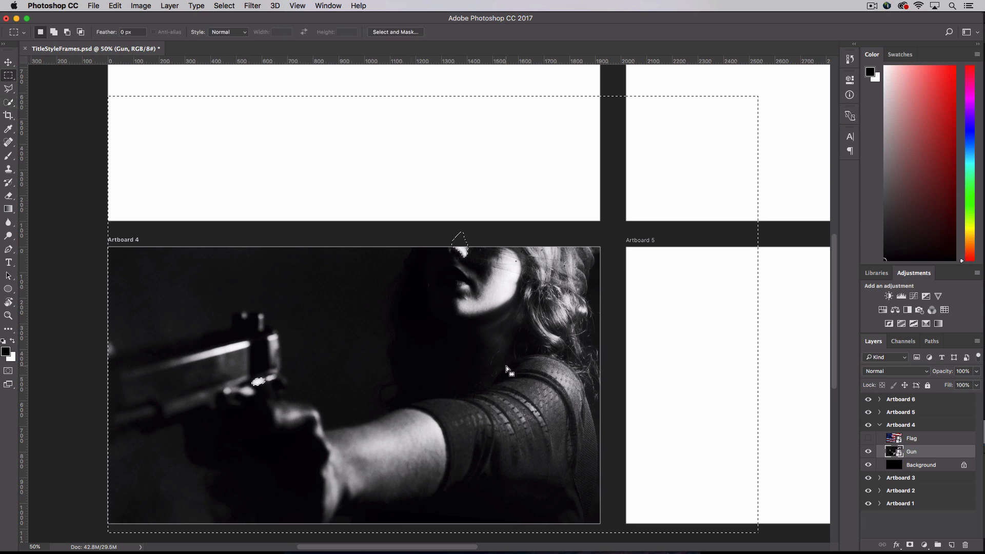
click(506, 365)
Outline the gun, arm and woman with a freehand Lasso selection, adding the missed strip along Artboard 4's lower edge.
key(l)
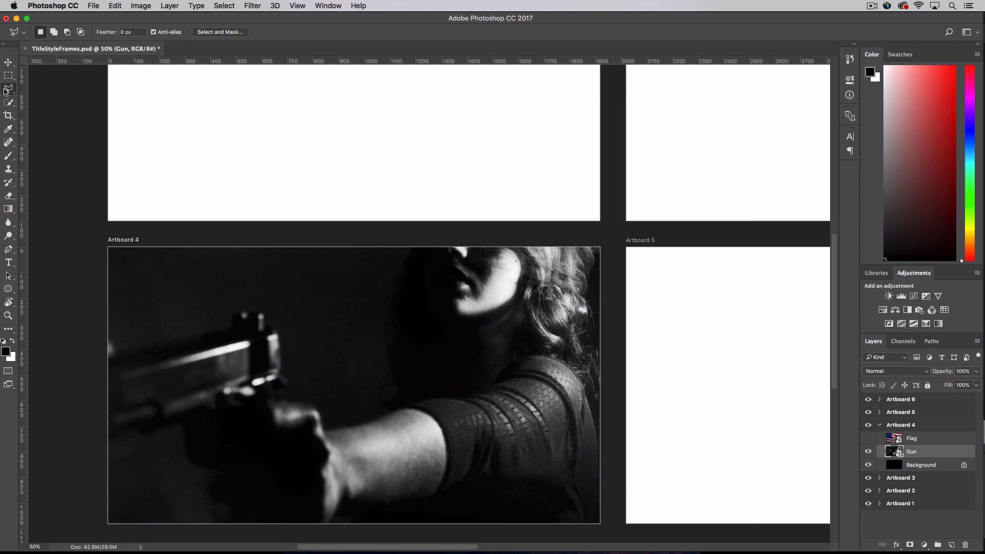
drag(5, 90, 25, 90)
mouse_move(196, 330)
mouse_down()
mouse_move(248, 303)
mouse_move(287, 314)
mouse_move(306, 372)
mouse_move(350, 411)
mouse_move(361, 404)
mouse_move(396, 250)
mouse_move(525, 218)
mouse_move(582, 224)
mouse_move(592, 240)
mouse_move(610, 236)
mouse_move(616, 512)
mouse_move(605, 531)
mouse_move(538, 537)
mouse_move(506, 527)
mouse_move(261, 535)
mouse_move(93, 510)
mouse_move(90, 404)
mouse_move(108, 333)
mouse_up()
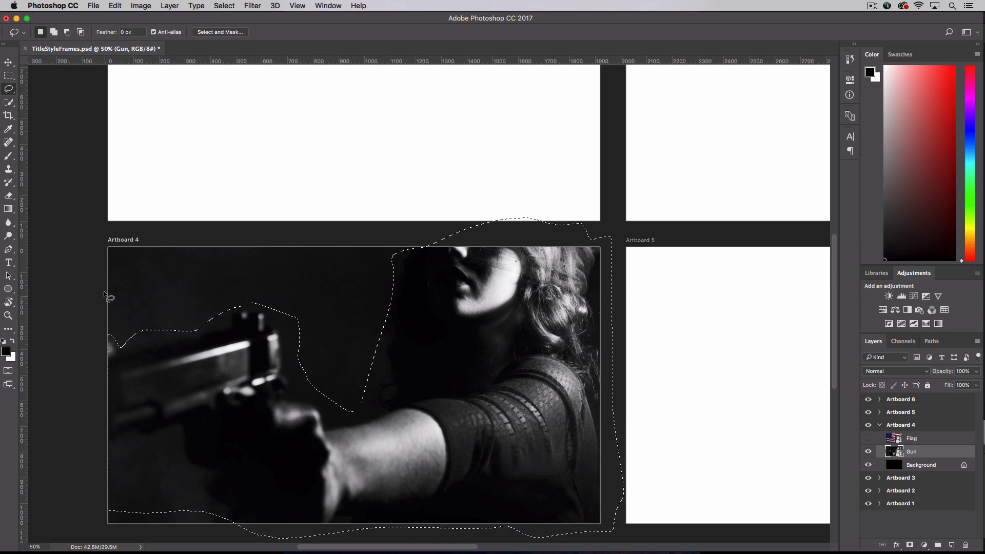
key(shift)
mouse_move(108, 500)
mouse_down()
mouse_move(211, 503)
mouse_move(247, 530)
mouse_move(118, 533)
mouse_move(93, 526)
mouse_move(112, 498)
mouse_up()
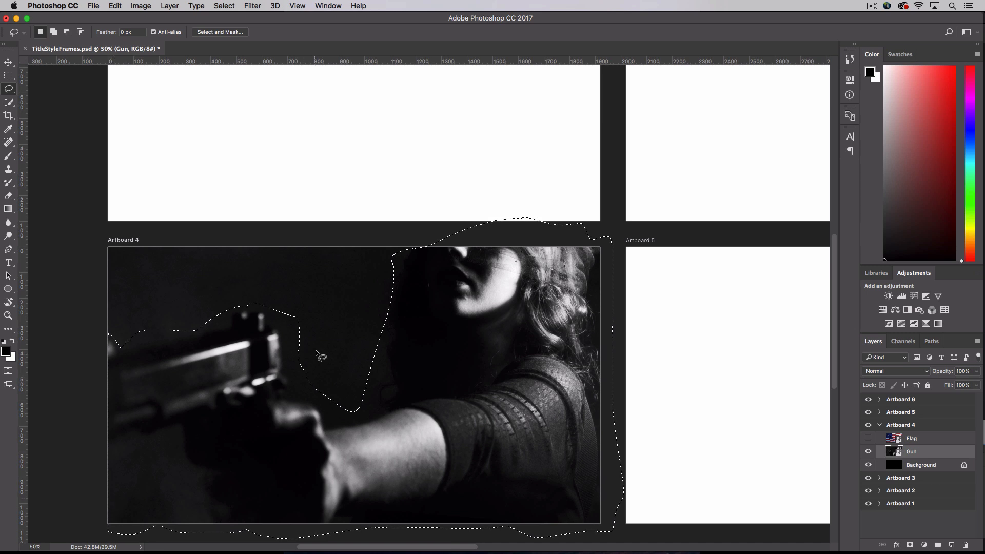
Tighten the Lasso selection around the back of the gun, the arm and the edge of the woman's hair.
key(alt)
mouse_move(290, 355)
mouse_down()
mouse_move(369, 409)
mouse_move(363, 420)
mouse_move(332, 416)
mouse_move(292, 375)
mouse_move(281, 294)
mouse_move(299, 365)
mouse_move(311, 314)
mouse_move(272, 309)
mouse_move(280, 305)
mouse_move(282, 339)
mouse_move(300, 368)
mouse_move(328, 352)
mouse_move(311, 300)
mouse_up()
key(shift)
mouse_move(381, 321)
mouse_down()
mouse_move(368, 407)
mouse_move(355, 403)
mouse_move(381, 322)
mouse_up()
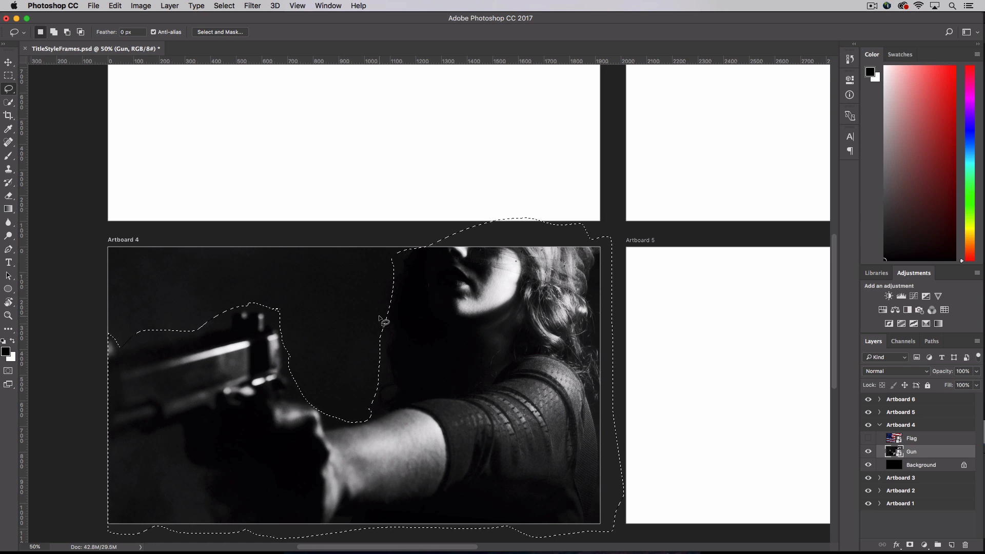
mouse_move(410, 254)
mouse_down()
mouse_move(387, 257)
mouse_move(409, 267)
mouse_move(403, 248)
mouse_move(382, 317)
mouse_move(410, 307)
mouse_move(420, 232)
mouse_up()
Output the selection from Select and Mask as a Layer Mask on the Gun layer, with a 0 px feather.
click(219, 34)
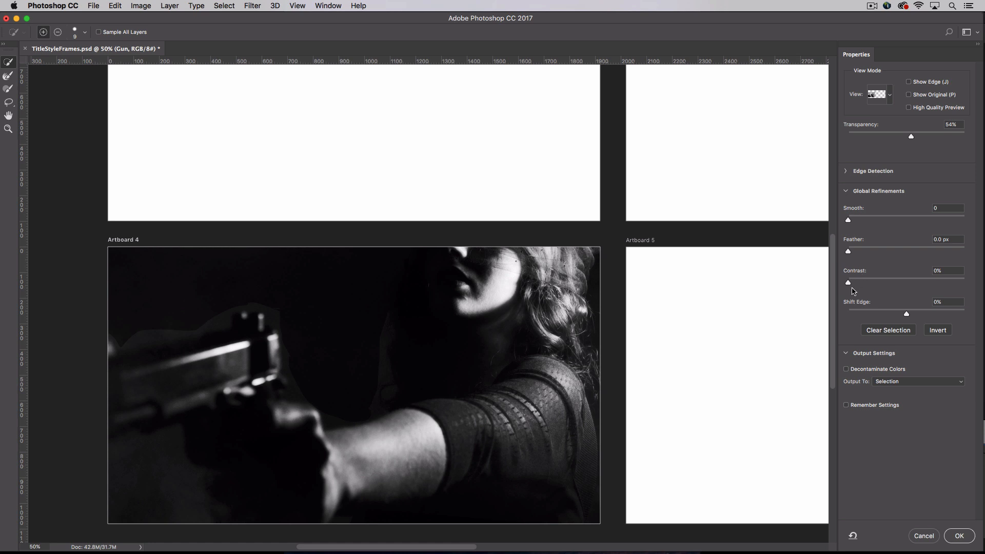
mouse_move(850, 252)
mouse_down()
mouse_move(876, 253)
mouse_move(842, 251)
mouse_up()
click(889, 383)
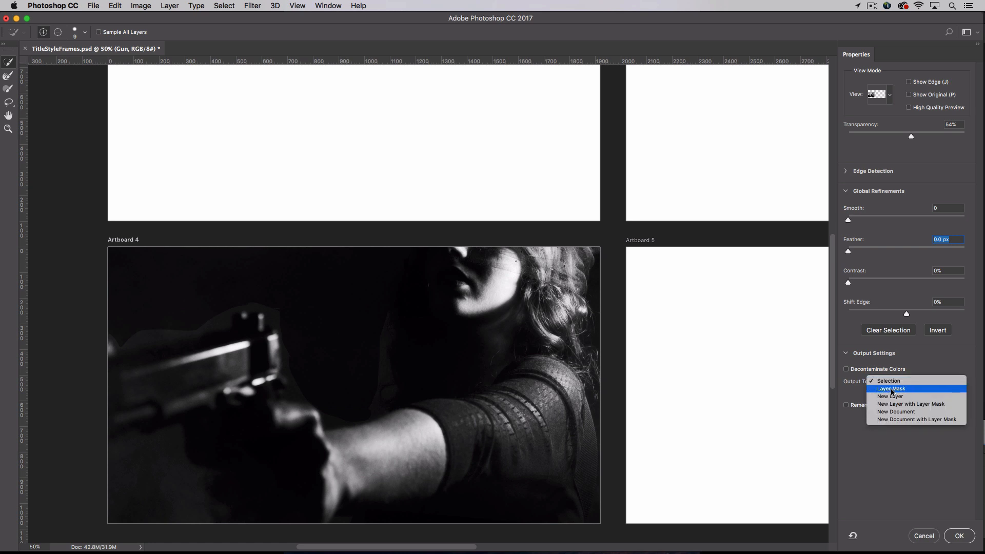
click(892, 388)
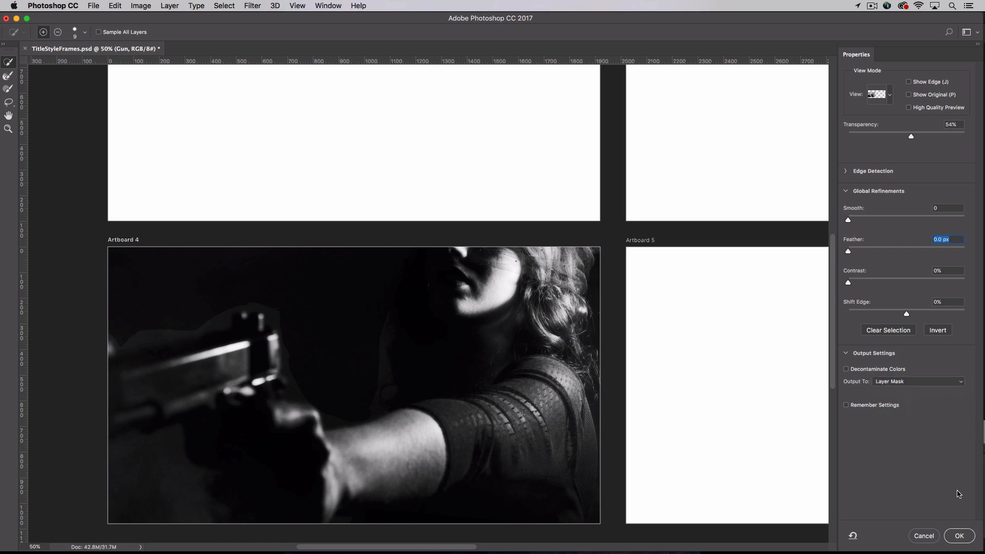
click(960, 536)
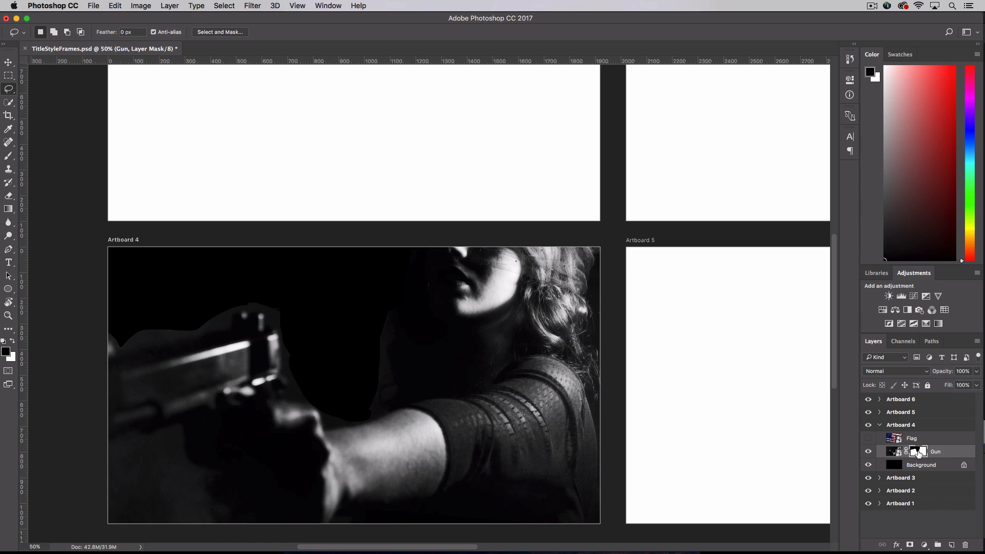
Try painting black on the Gun layer's mask around the gun with a hard 400 px brush, and undo the stroke.
click(894, 451)
click(916, 456)
key(b)
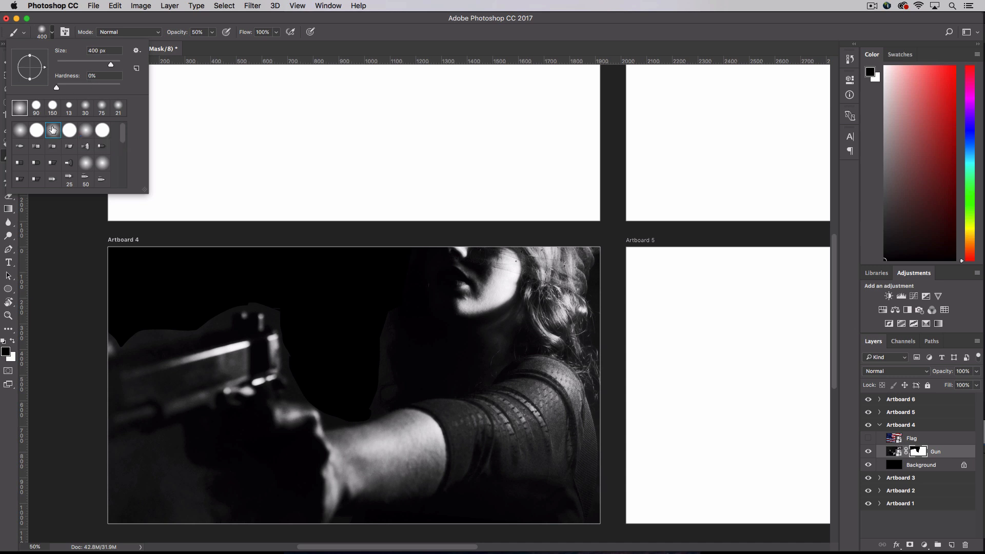
click(37, 130)
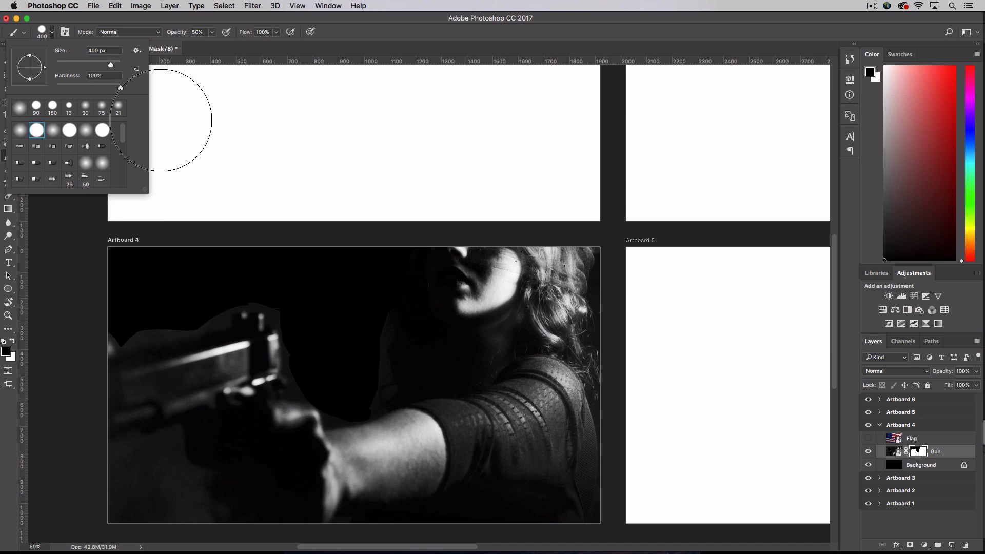
mouse_move(314, 303)
mouse_down()
mouse_move(291, 278)
mouse_move(252, 276)
mouse_move(116, 296)
mouse_move(235, 274)
mouse_move(73, 305)
mouse_move(218, 296)
mouse_up()
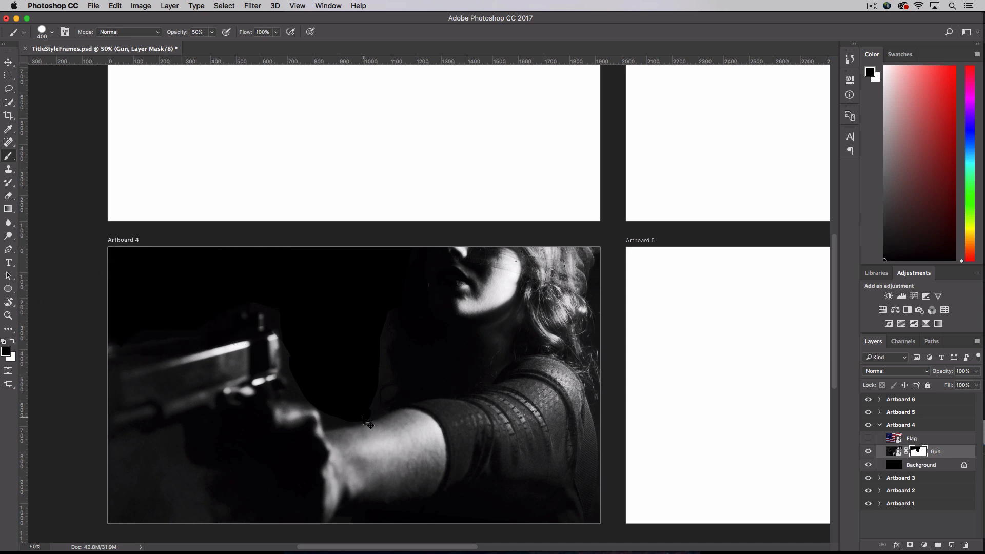
key(ctrl+z)
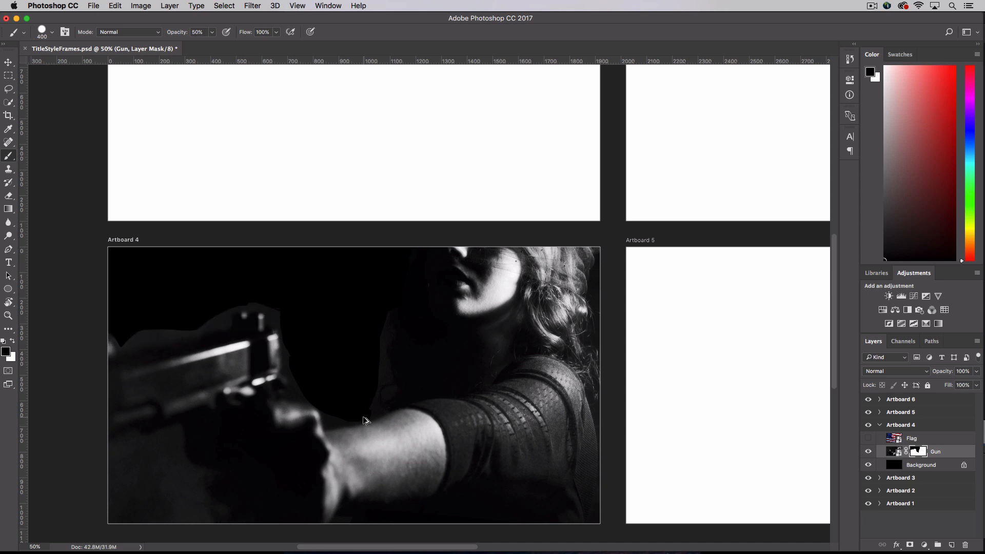
Soften the Gun mask's edge beside the woman with a soft 400 px black brush at 50% opacity.
click(53, 33)
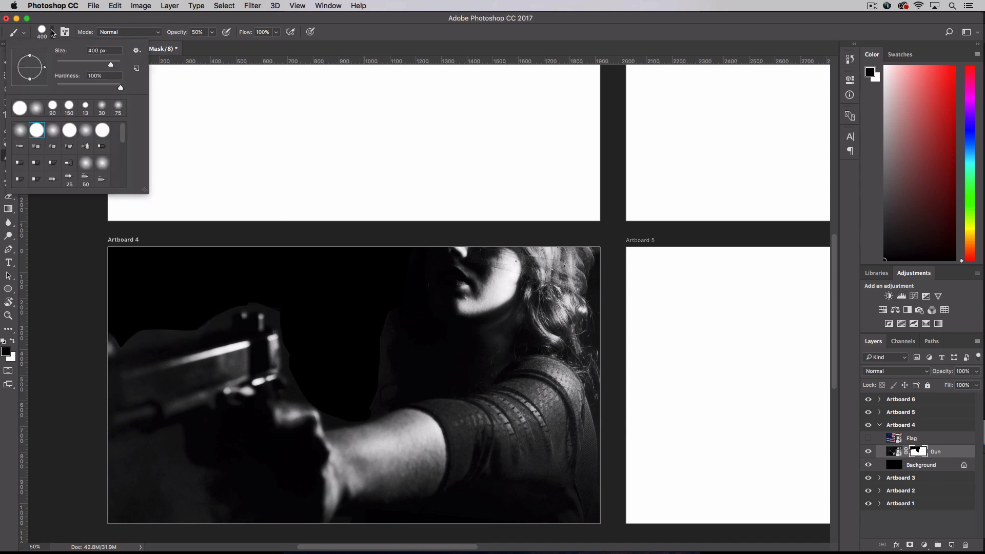
click(53, 131)
click(313, 313)
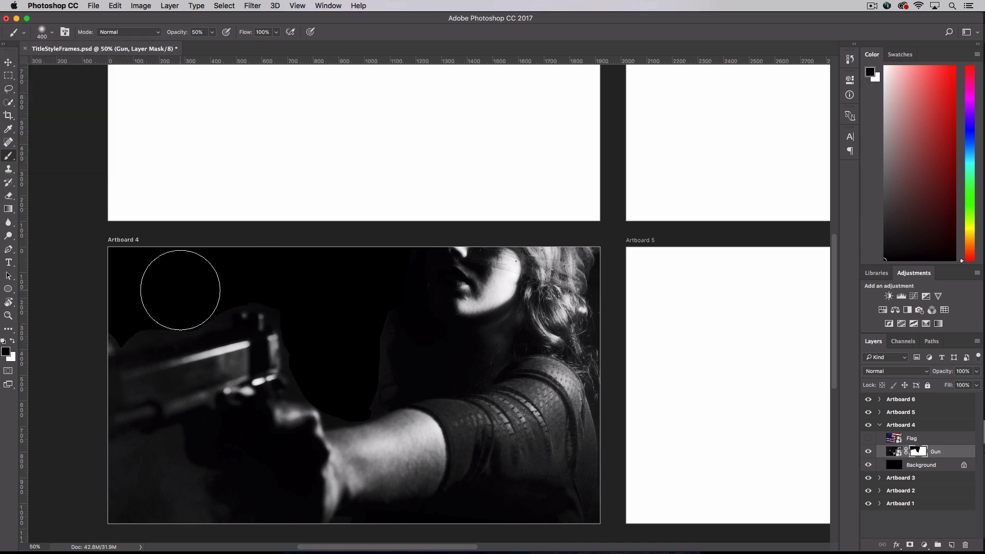
mouse_move(384, 367)
mouse_down()
mouse_move(374, 287)
mouse_move(374, 339)
mouse_up()
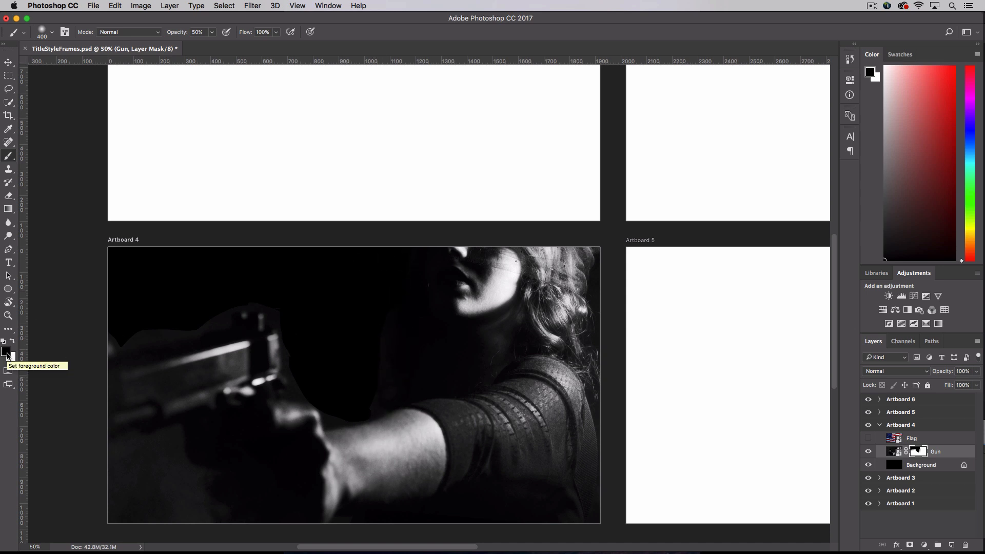
Fade the mask edges above the gun and arm in black, restore parts of the gun in white, and return to black.
drag(165, 309, 59, 324)
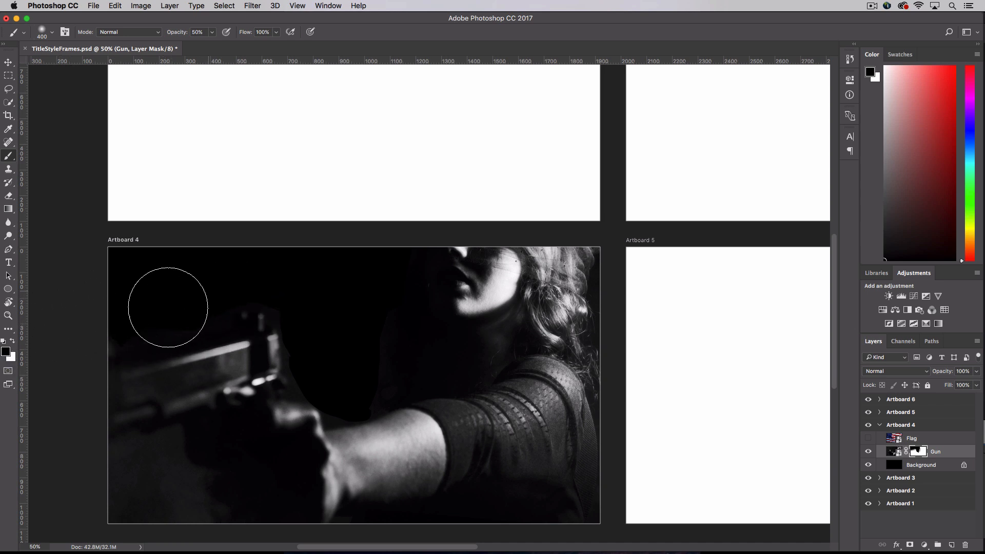
mouse_move(304, 314)
mouse_down()
mouse_move(319, 376)
mouse_move(330, 378)
mouse_move(317, 366)
mouse_move(338, 373)
mouse_move(316, 363)
mouse_move(358, 371)
mouse_move(341, 388)
mouse_move(434, 379)
mouse_up()
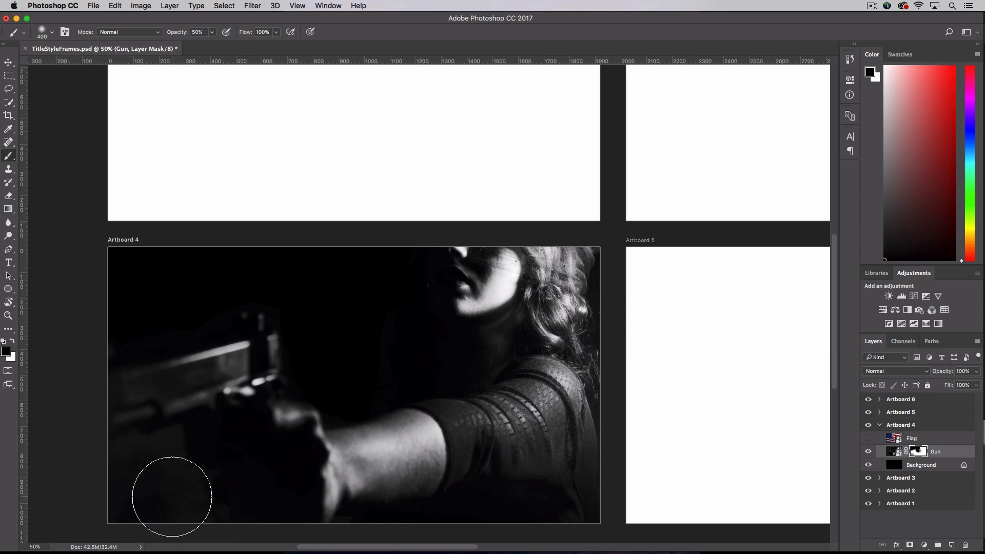
key(x)
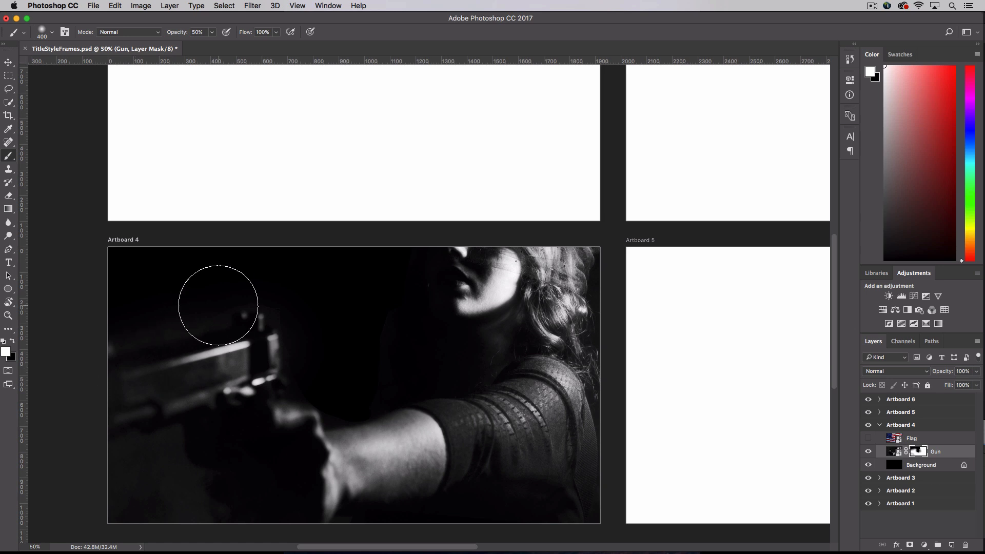
key(x)
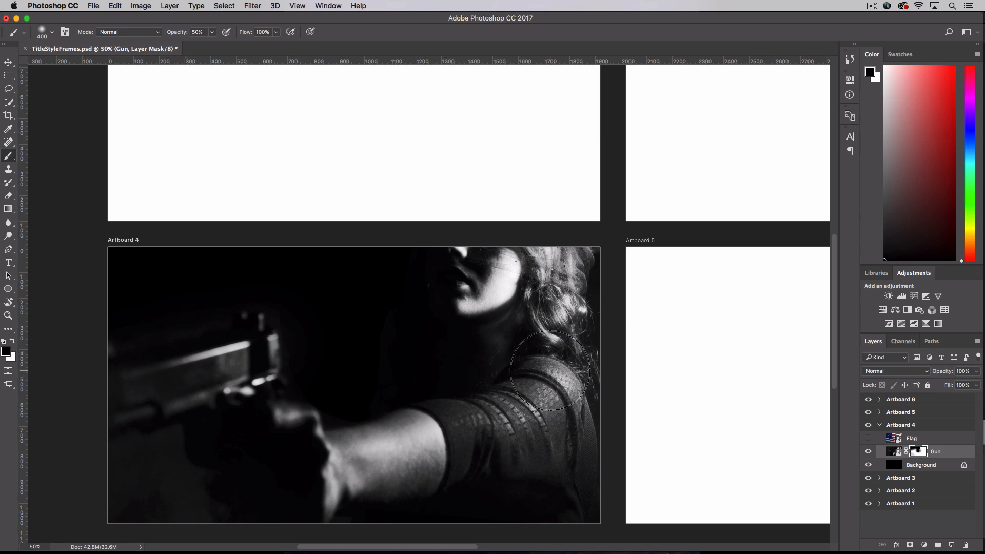
Fade the Gun mask over the hair at the artboard's outer edge with the soft 400 px black brush at 50% opacity.
key(super+plus)
key(super+plus)
key(super+plus)
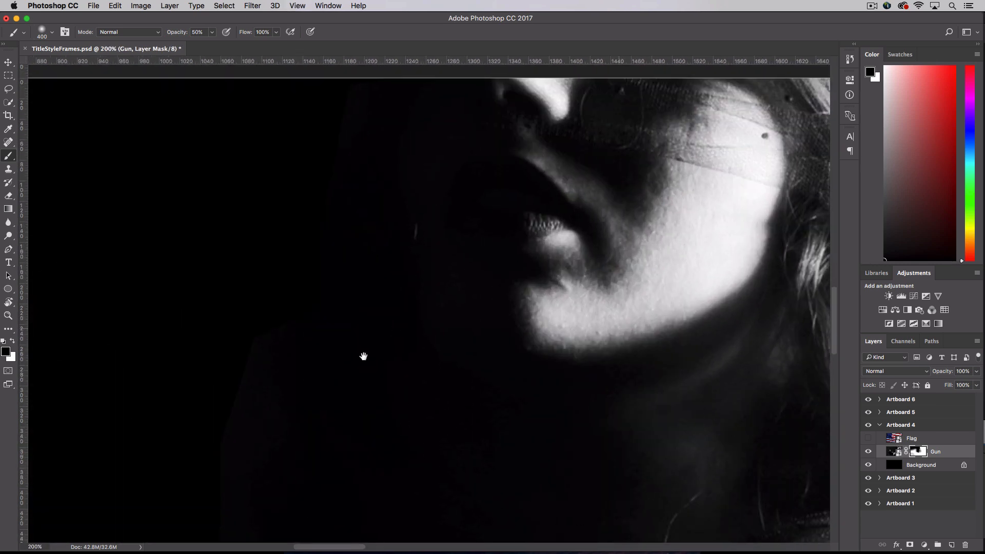
mouse_move(363, 356)
mouse_down()
mouse_move(284, 395)
mouse_move(254, 373)
mouse_up()
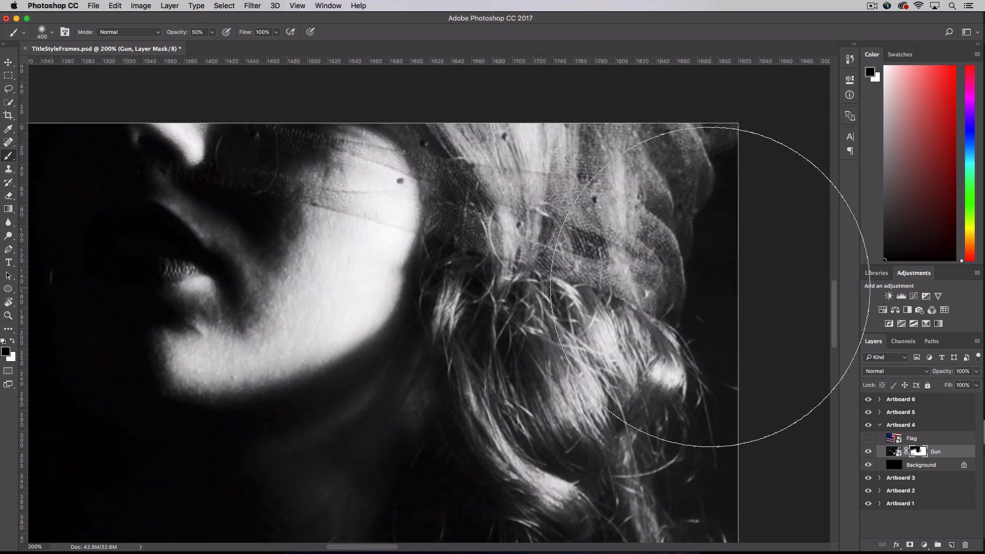
mouse_move(710, 286)
mouse_down()
mouse_move(723, 313)
mouse_move(715, 418)
mouse_up()
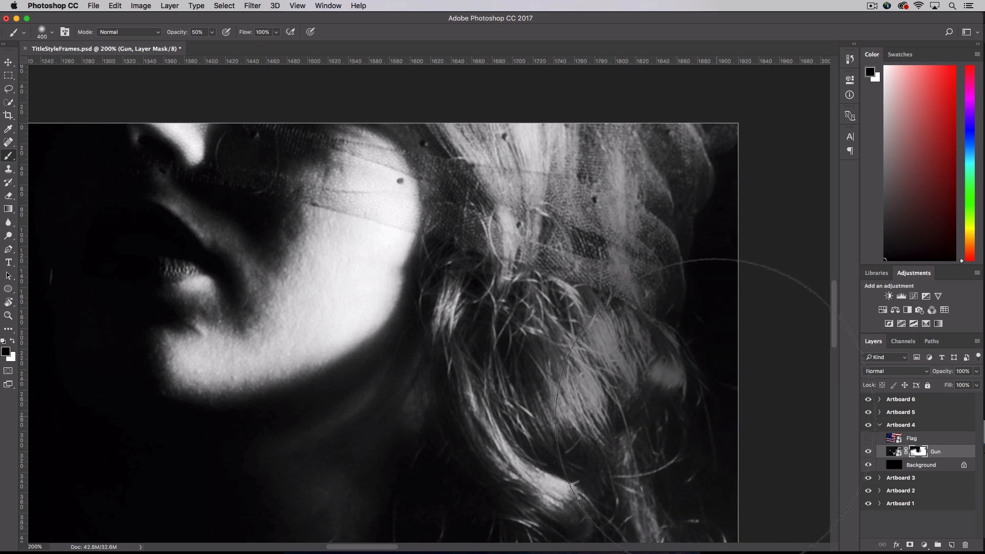
Reduce the brush to 100 px and touch up the Gun mask along the artboard edge beside the hair and sleeve.
scroll(660, 315, down, 5)
scroll(659, 314, right, 2)
key(bracketleft)
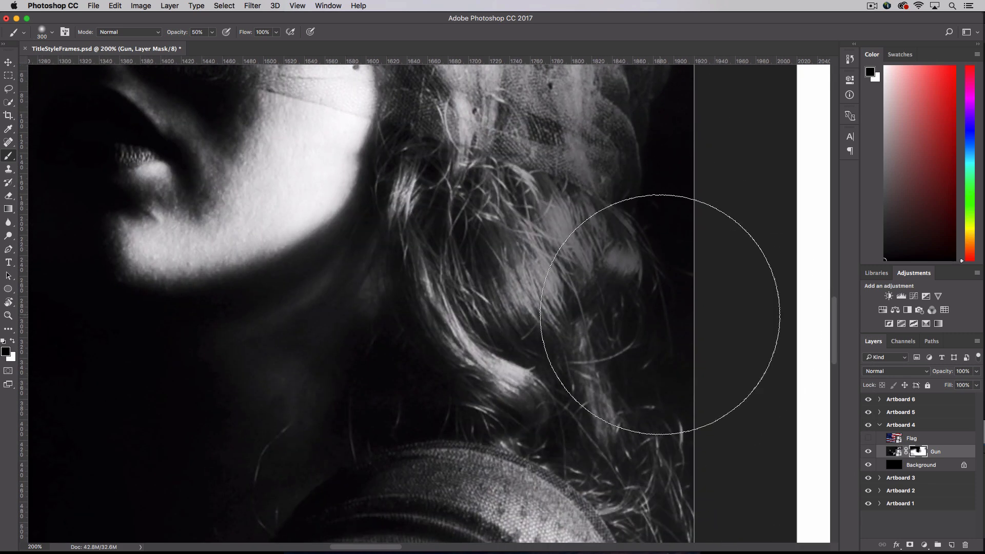
key(bracketleft)
key(bracketleft)
key(bracketleft)
key(bracketright)
key(bracketright)
key(bracketright)
key(bracketright)
key(bracketright)
key(bracketright)
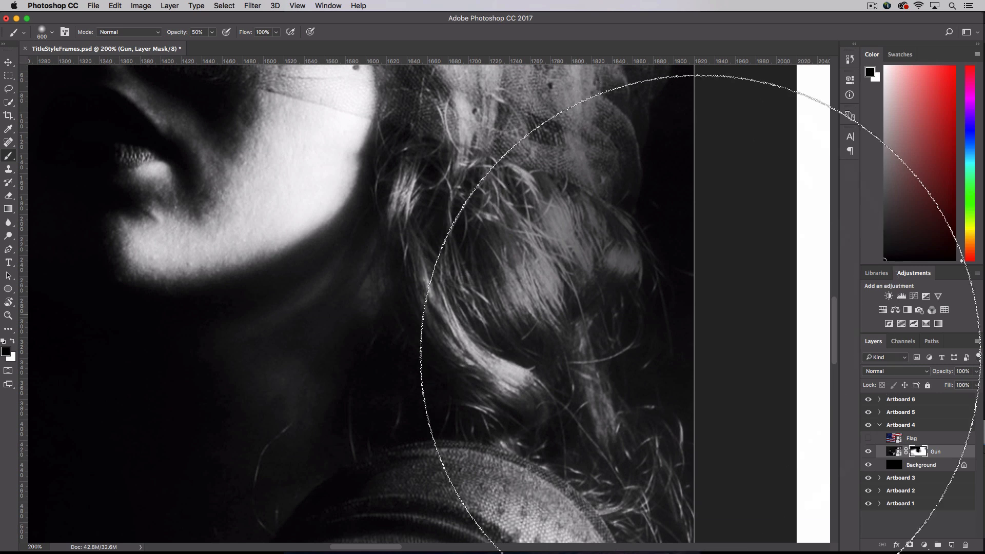
key(bracketright)
key(bracketright)
key(bracketright)
key(bracketleft)
key(bracketleft)
key(bracketleft)
key(bracketleft)
key(bracketleft)
key(bracketleft)
key(bracketleft)
key(bracketleft)
key(bracketleft)
key(bracketleft)
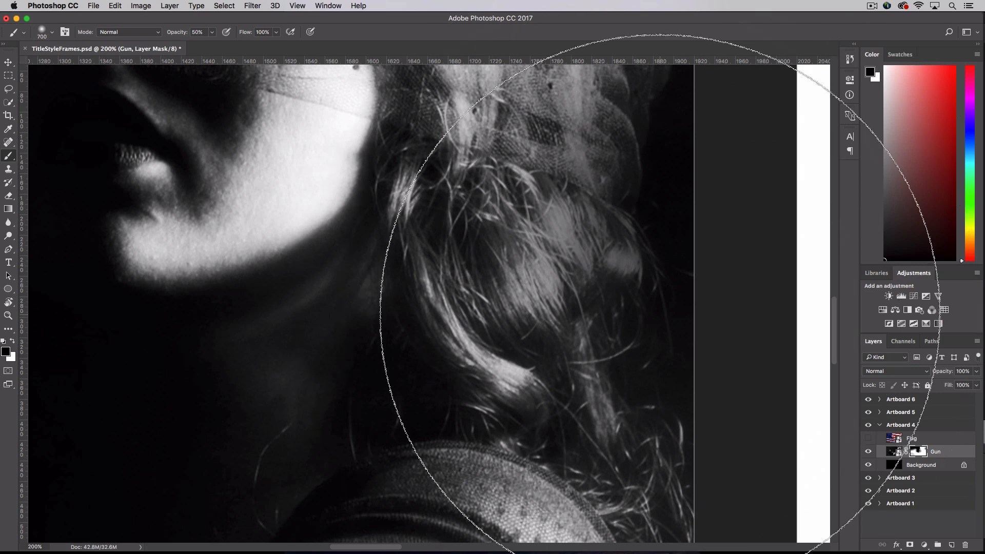
key(bracketleft)
key(bracketleft)
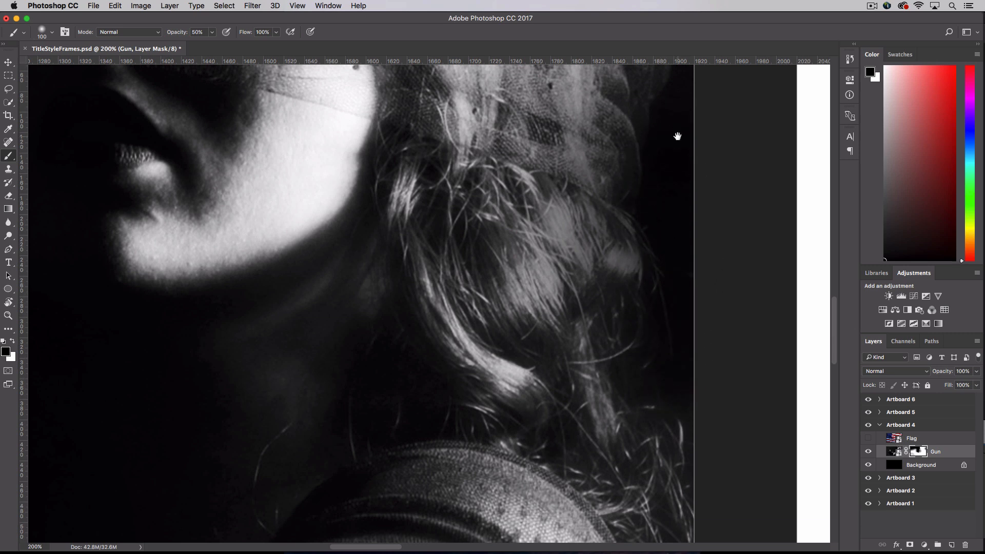
drag(677, 137, 673, 253)
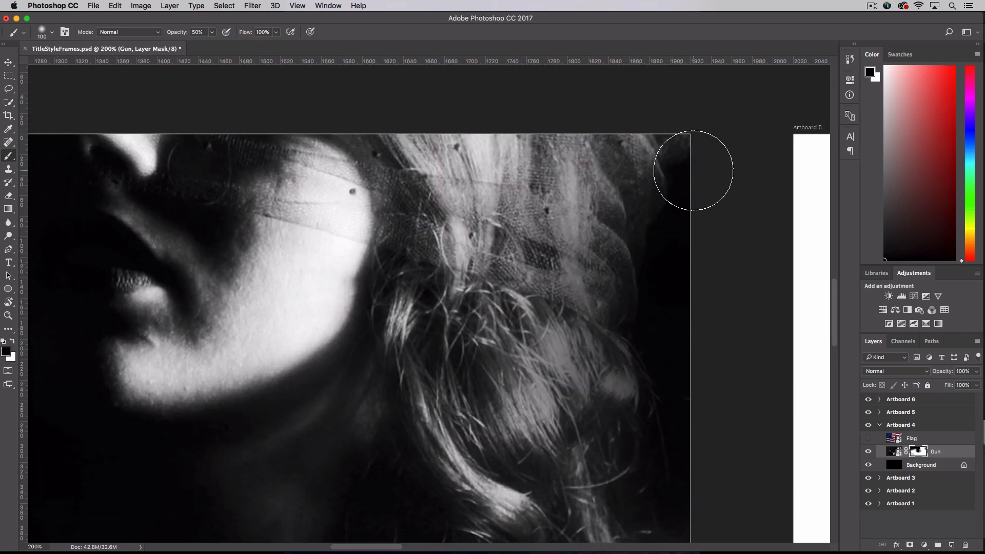
scroll(667, 222, down, 7)
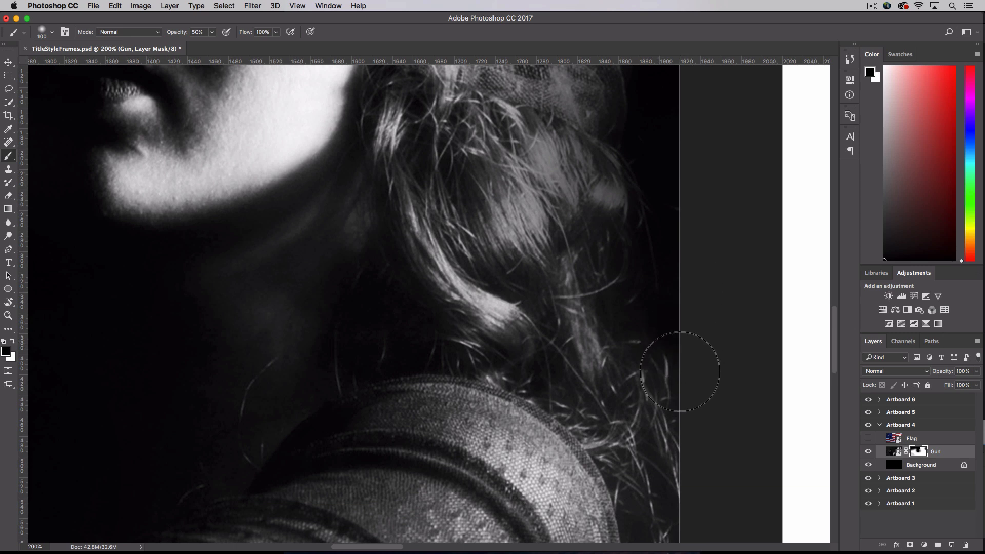
drag(688, 407, 657, 237)
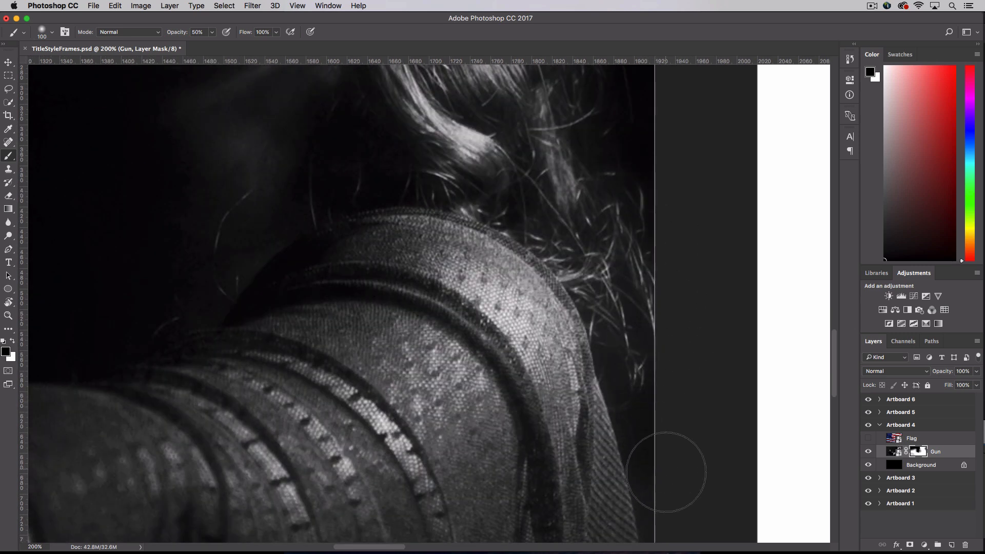
drag(685, 374, 682, 261)
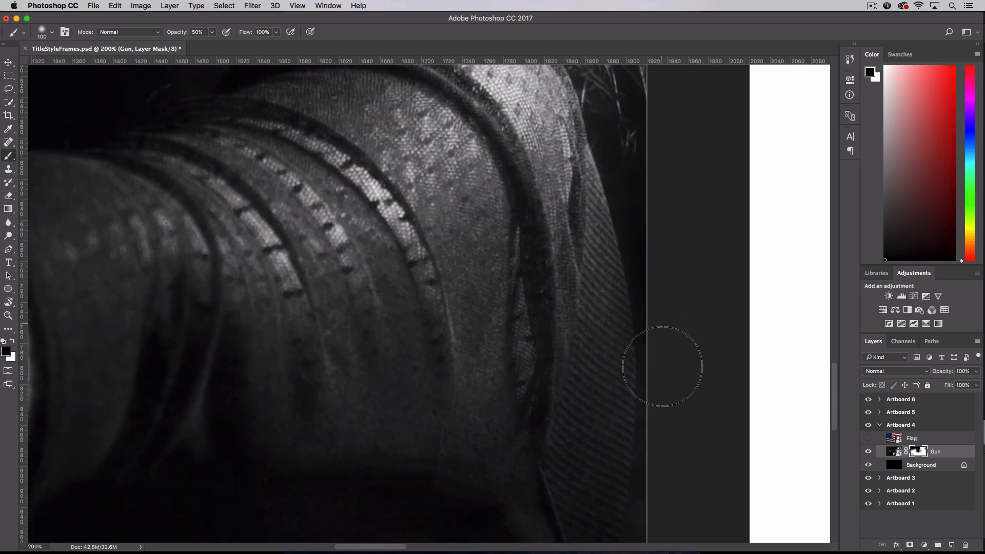
key(super+minus)
key(super+minus)
key(super+minus)
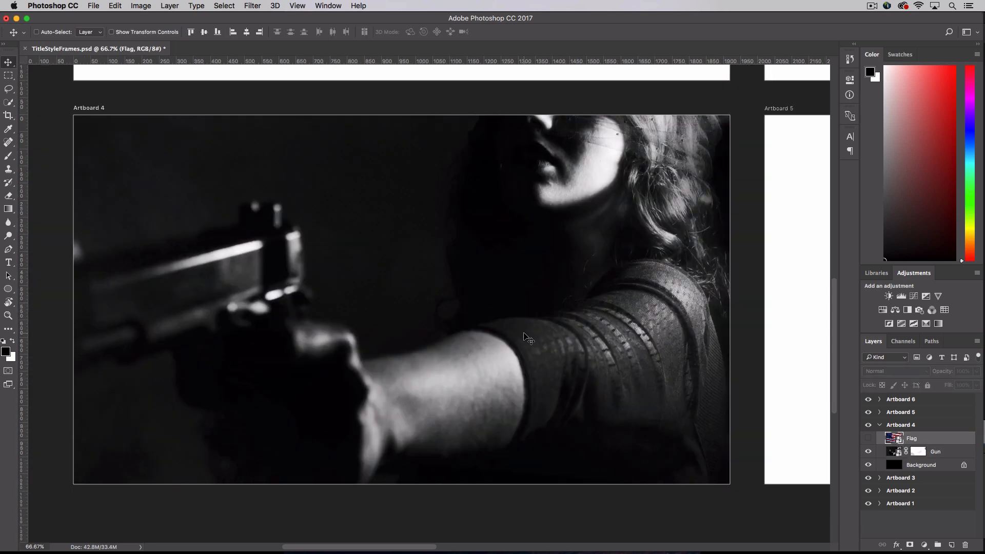
Show the Flag layer in Artboard 4 and set its blend mode to Overlay.
click(867, 439)
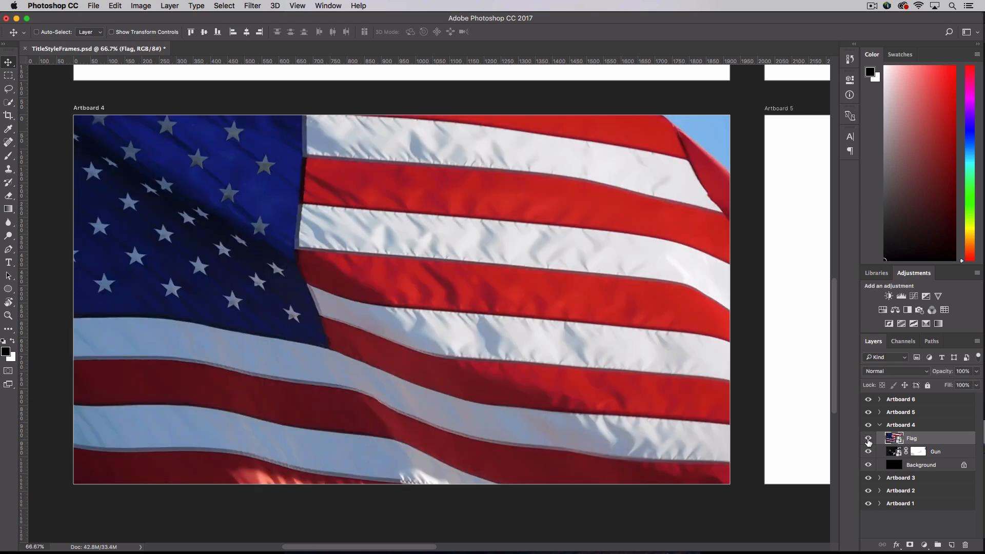
click(881, 373)
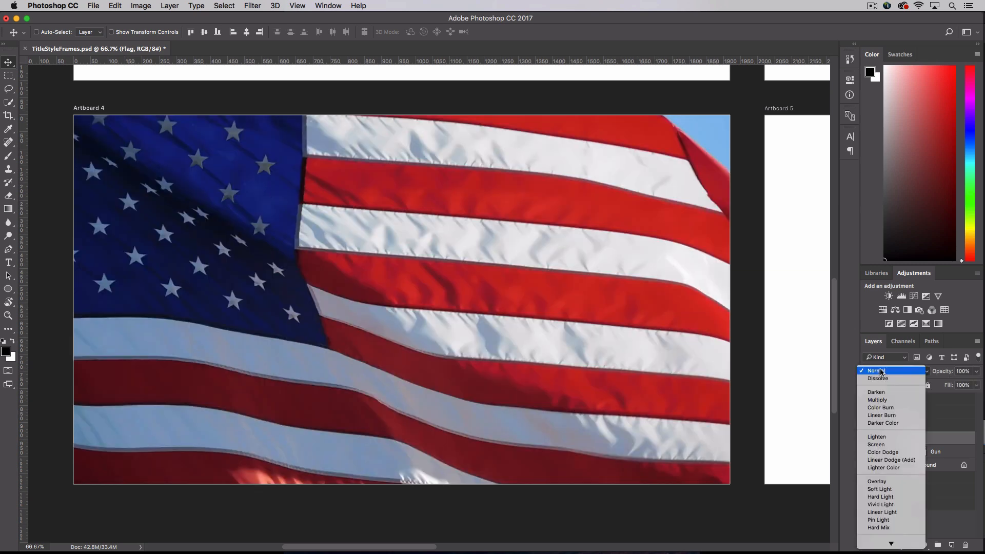
click(894, 483)
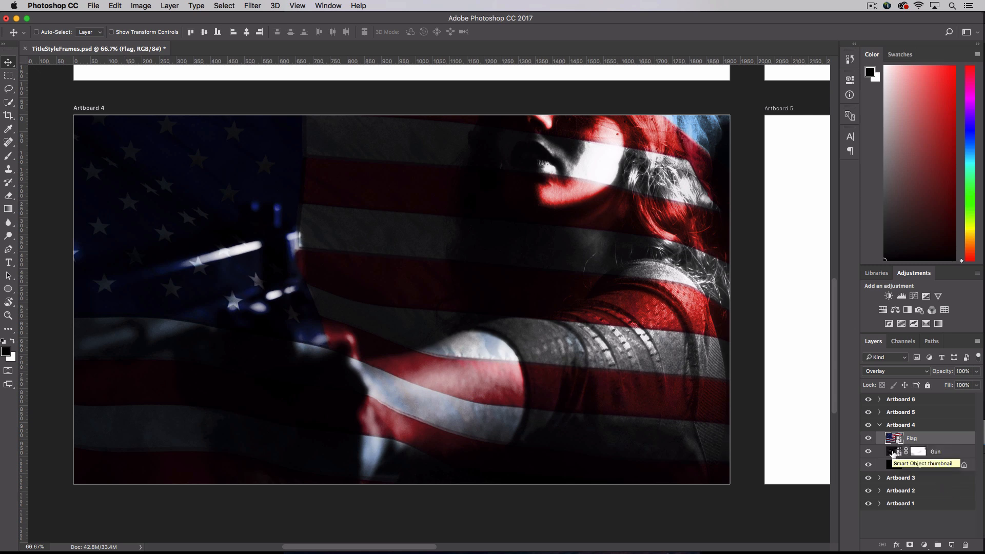
Add a layer mask to Flag and paint out the flag over the gun and hand with a soft 200 px black brush.
click(911, 544)
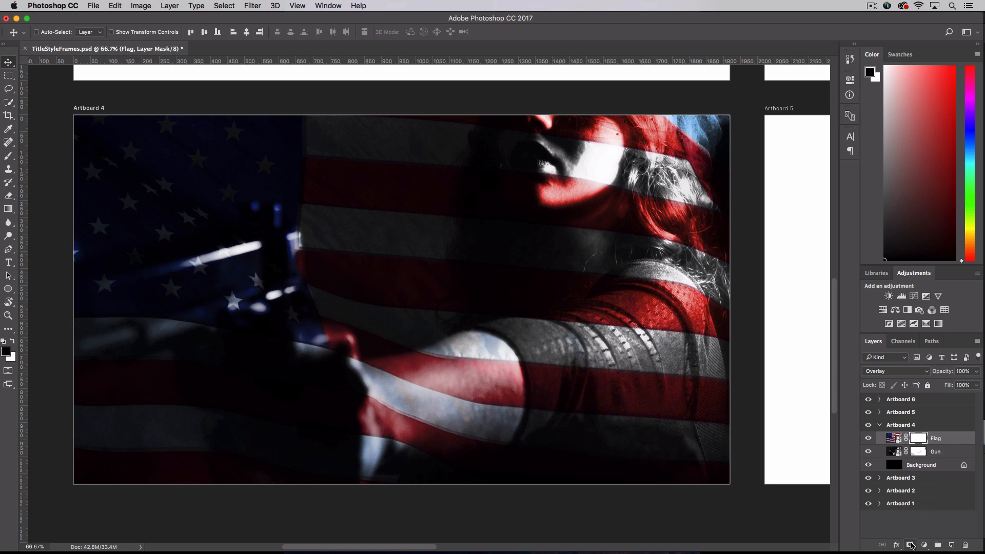
key(b)
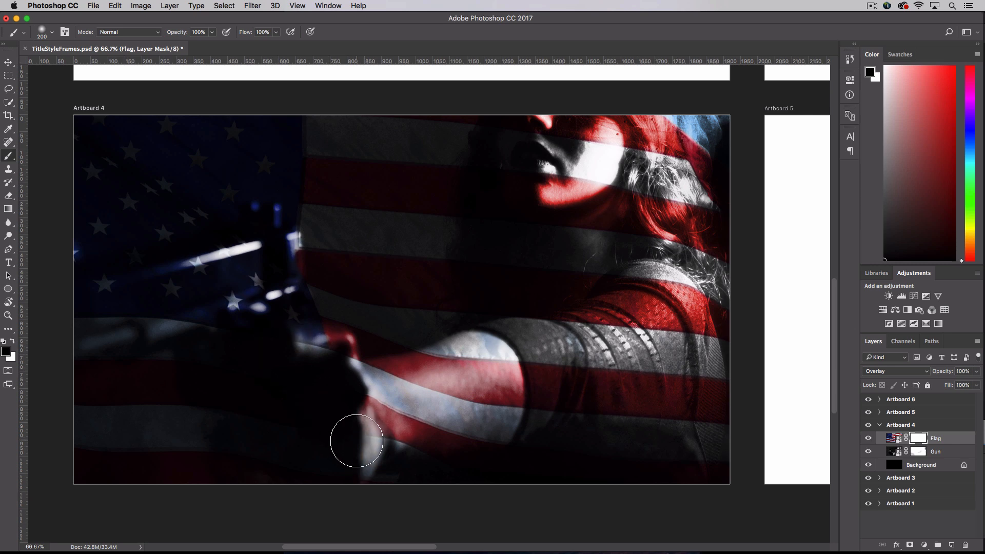
mouse_move(356, 441)
mouse_down()
mouse_move(321, 367)
mouse_move(287, 341)
mouse_move(259, 283)
mouse_move(84, 308)
mouse_move(265, 261)
mouse_move(265, 372)
mouse_move(119, 339)
mouse_move(70, 364)
mouse_move(151, 353)
mouse_move(196, 469)
mouse_move(158, 376)
mouse_move(131, 486)
mouse_move(67, 411)
mouse_move(119, 413)
mouse_move(111, 419)
mouse_move(185, 411)
mouse_move(155, 335)
mouse_move(106, 322)
mouse_move(211, 301)
mouse_move(269, 257)
mouse_move(279, 272)
mouse_move(281, 251)
mouse_move(264, 279)
mouse_up()
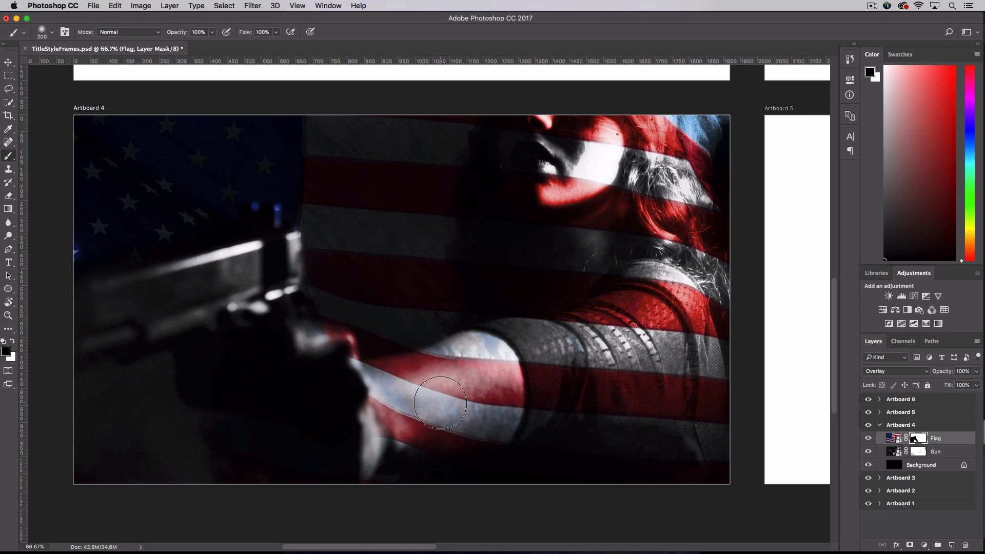
Enlarge the brush to 300 px and mask the flag off the forearm, sleeve and shoulder.
key(bracketright)
mouse_move(383, 427)
mouse_down()
mouse_move(495, 418)
mouse_move(452, 440)
mouse_up()
mouse_move(605, 400)
mouse_down()
mouse_move(697, 447)
mouse_move(683, 398)
mouse_move(610, 368)
mouse_move(412, 405)
mouse_move(448, 389)
mouse_move(495, 391)
mouse_up()
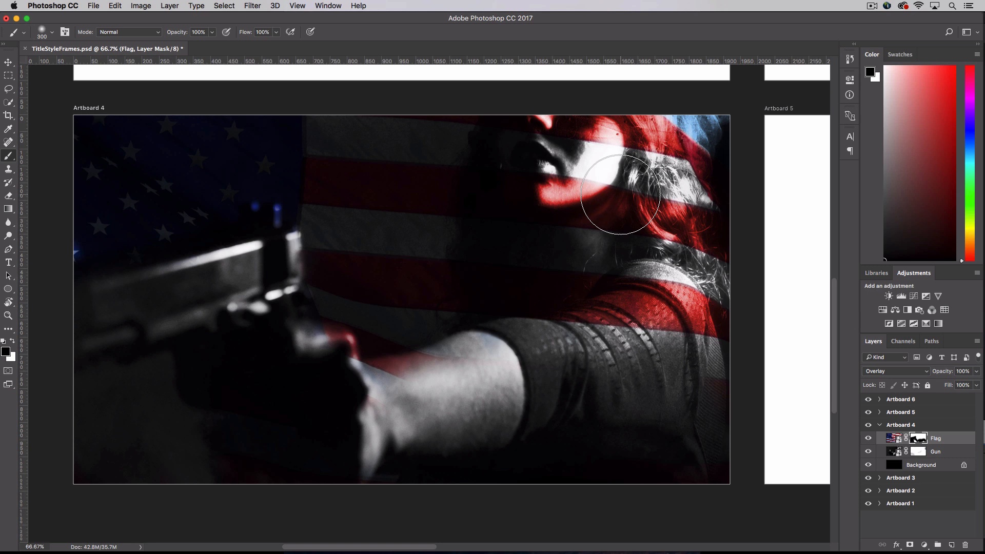
mouse_move(603, 298)
mouse_down()
mouse_move(623, 339)
mouse_move(637, 311)
mouse_move(663, 339)
mouse_move(681, 381)
mouse_move(669, 321)
mouse_move(652, 301)
mouse_move(608, 328)
mouse_move(656, 309)
mouse_move(681, 354)
mouse_move(692, 415)
mouse_move(667, 303)
mouse_move(587, 333)
mouse_up()
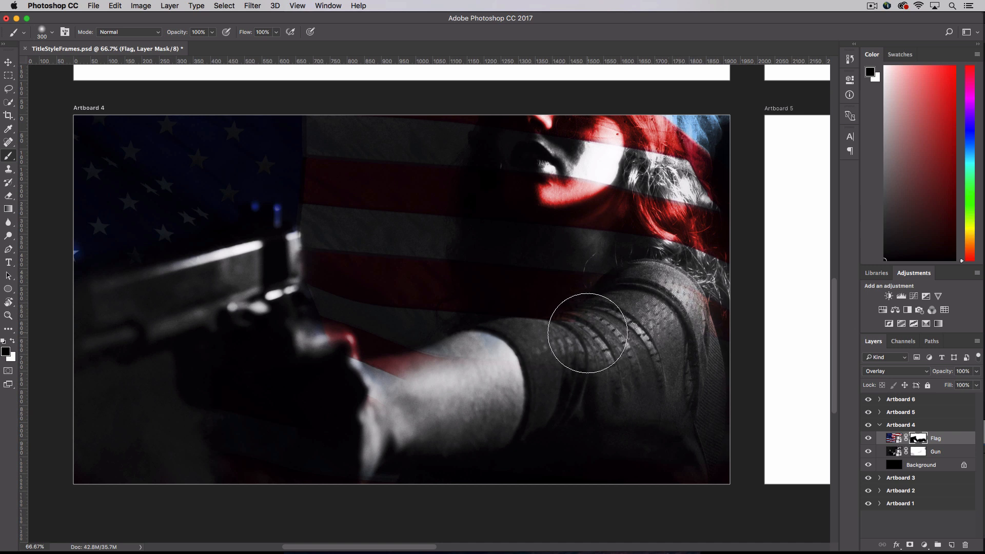
Set the brush opacity to 50% and fade the remaining flag color on the hand and the gun's sights.
click(199, 32)
text(50)
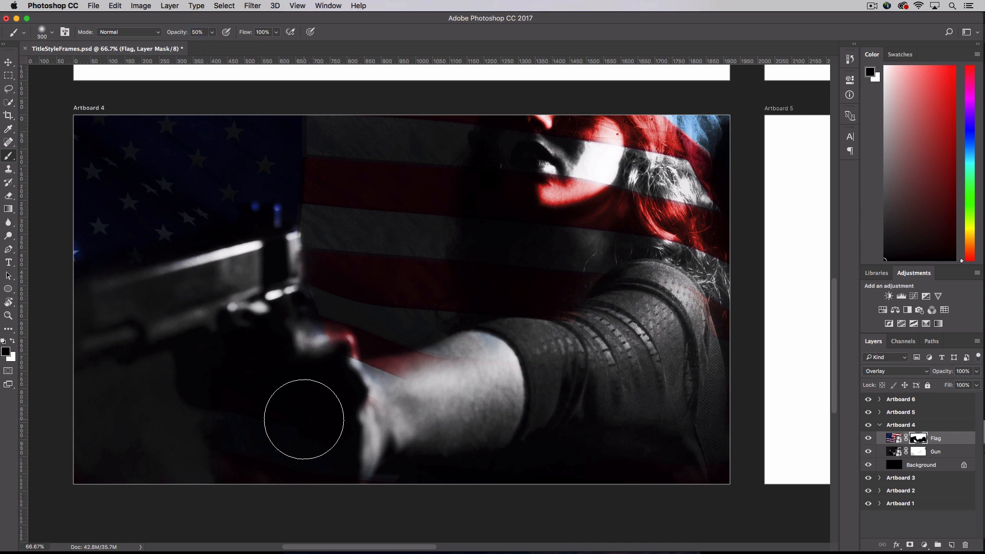
mouse_move(304, 419)
mouse_down()
mouse_move(393, 373)
mouse_move(377, 380)
mouse_move(457, 376)
mouse_move(367, 393)
mouse_move(412, 394)
mouse_move(319, 356)
mouse_up()
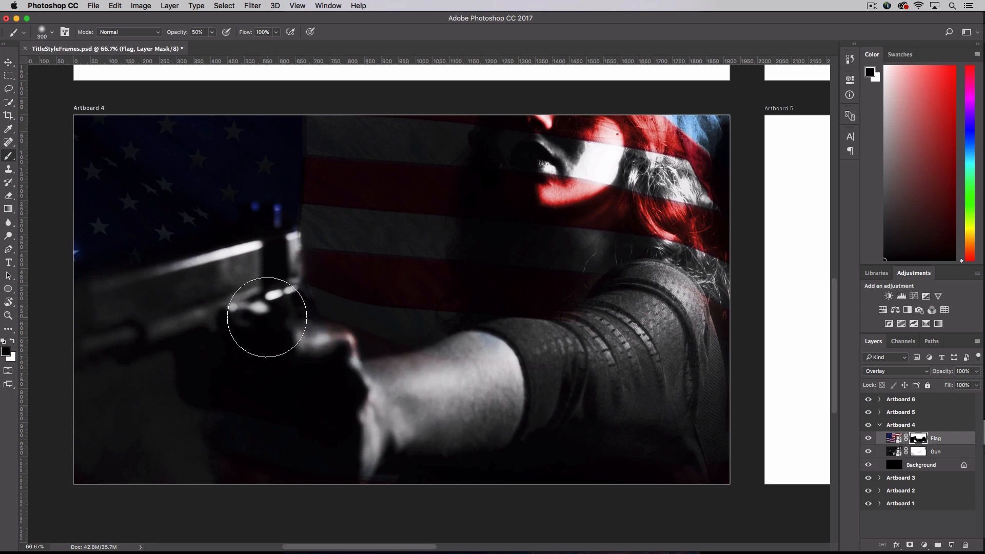
mouse_move(267, 317)
mouse_down()
mouse_move(275, 319)
mouse_move(261, 226)
mouse_up()
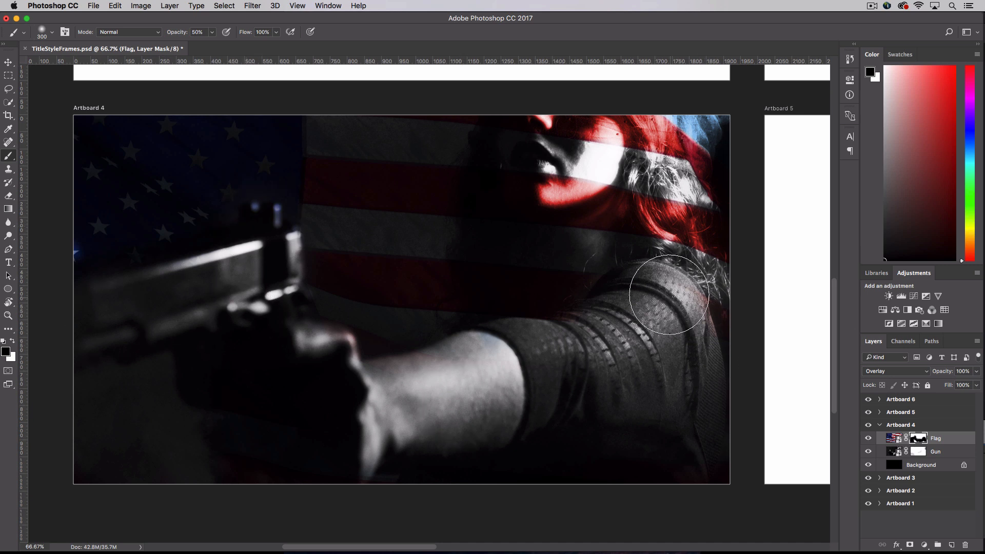
Partially fade the flag over the woman's hair, face and neck on the Flag mask at 50% brush opacity.
mouse_move(669, 294)
mouse_down()
mouse_move(729, 276)
mouse_move(725, 136)
mouse_move(718, 177)
mouse_move(731, 213)
mouse_move(704, 200)
mouse_move(696, 224)
mouse_move(710, 258)
mouse_move(695, 127)
mouse_move(686, 145)
mouse_move(676, 218)
mouse_up()
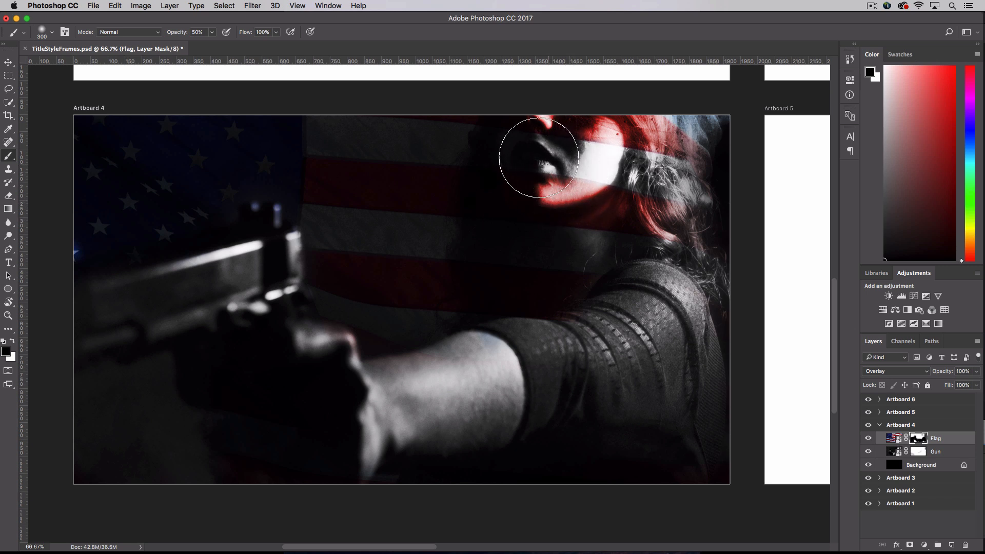
mouse_move(538, 157)
mouse_down()
mouse_move(565, 143)
mouse_move(576, 121)
mouse_move(586, 142)
mouse_move(576, 119)
mouse_move(549, 165)
mouse_move(538, 164)
mouse_move(570, 225)
mouse_up()
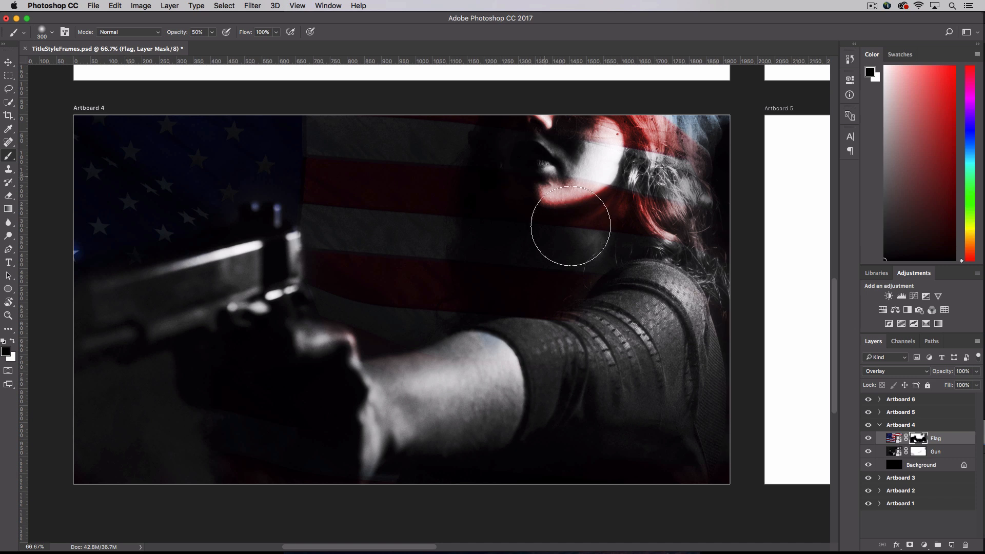
drag(576, 284, 607, 245)
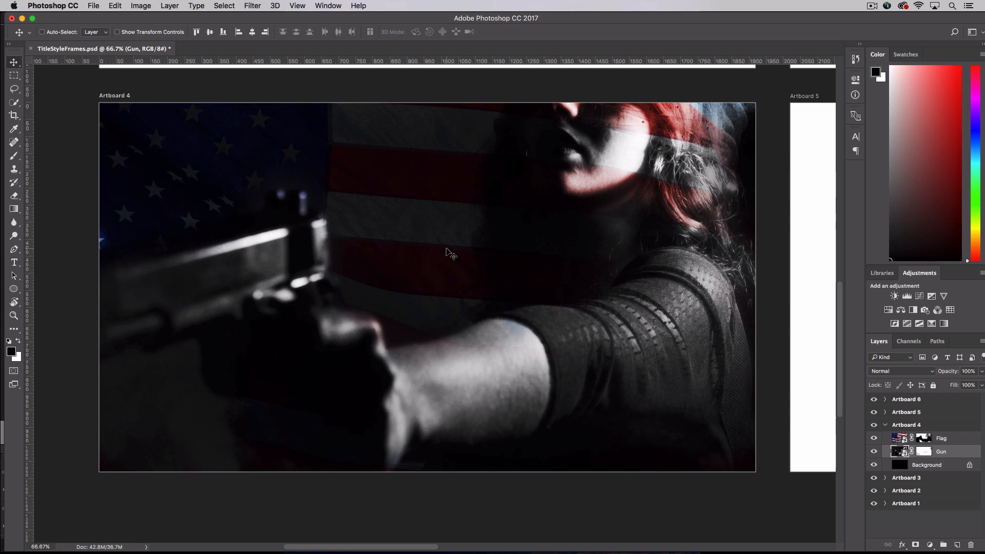
click(329, 6)
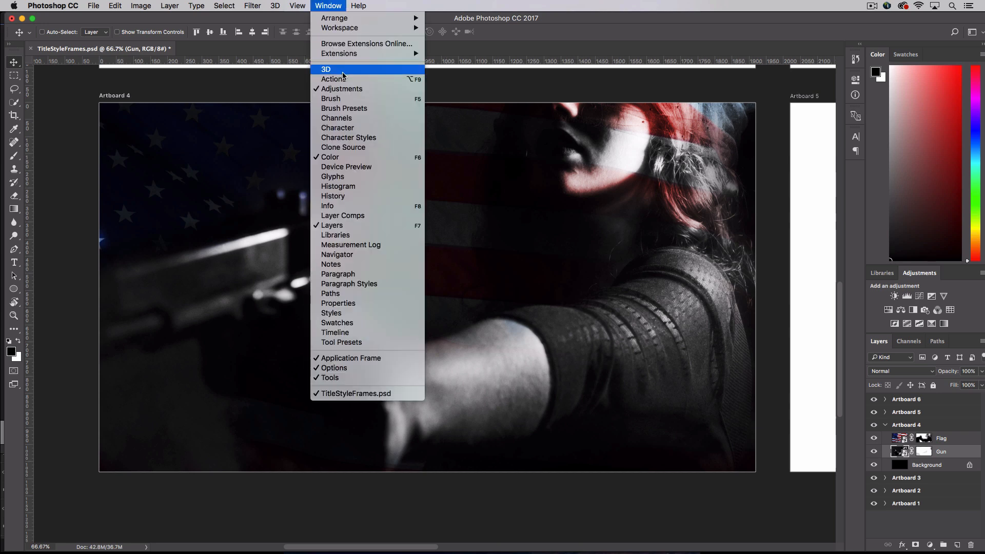
click(342, 91)
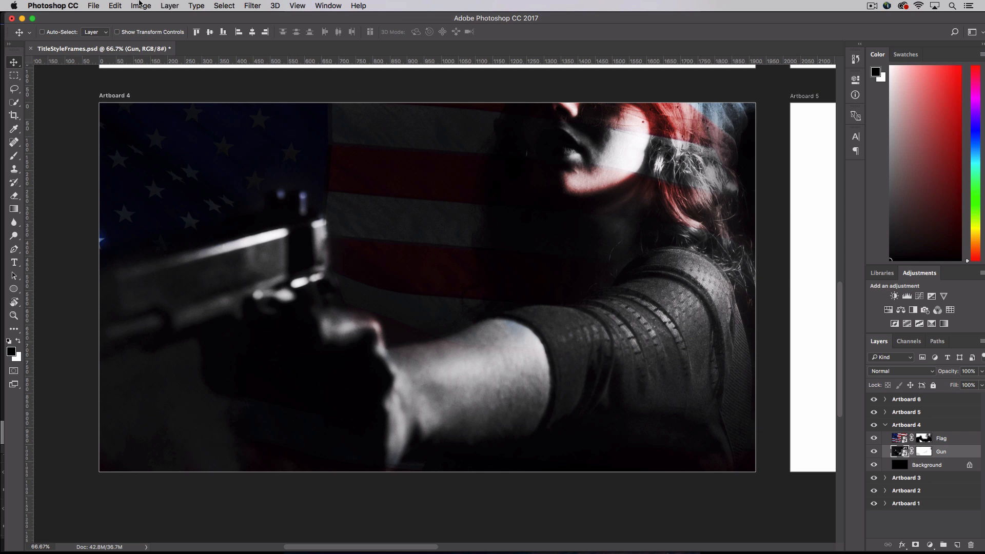
click(140, 5)
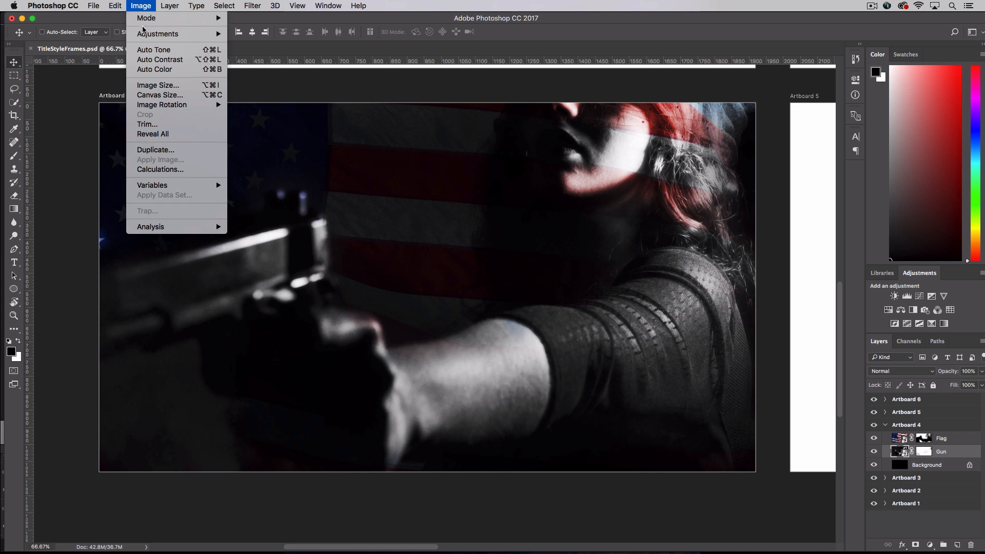
mouse_move(145, 38)
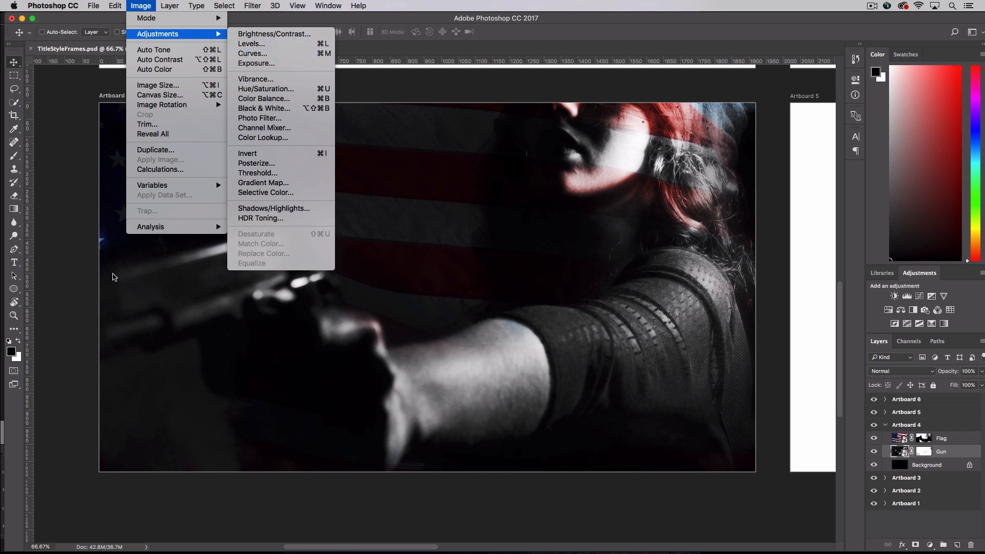
click(114, 277)
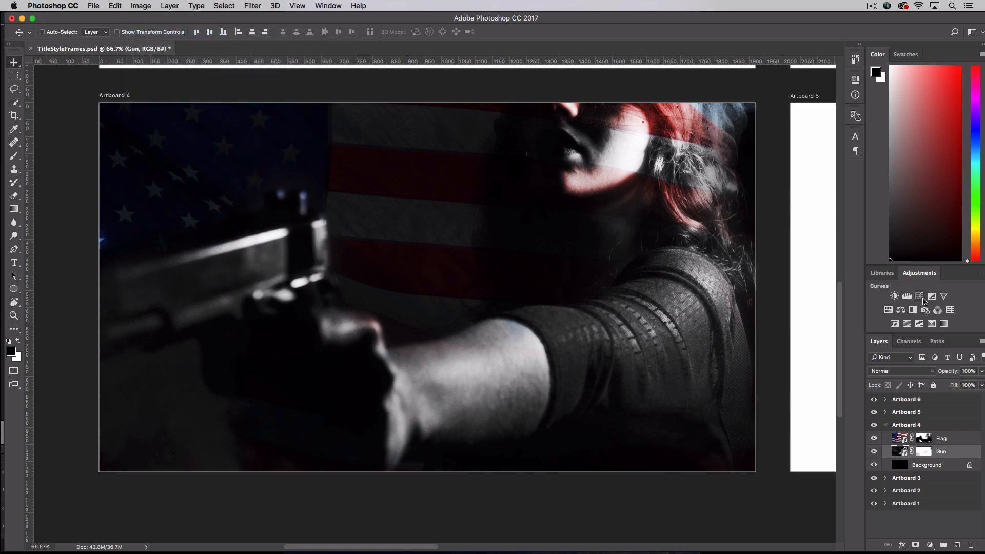
Add a Curves adjustment layer above Gun and adjust its curve on the image, lifting the shadows and darkening the forearm and sleeve tones.
click(919, 296)
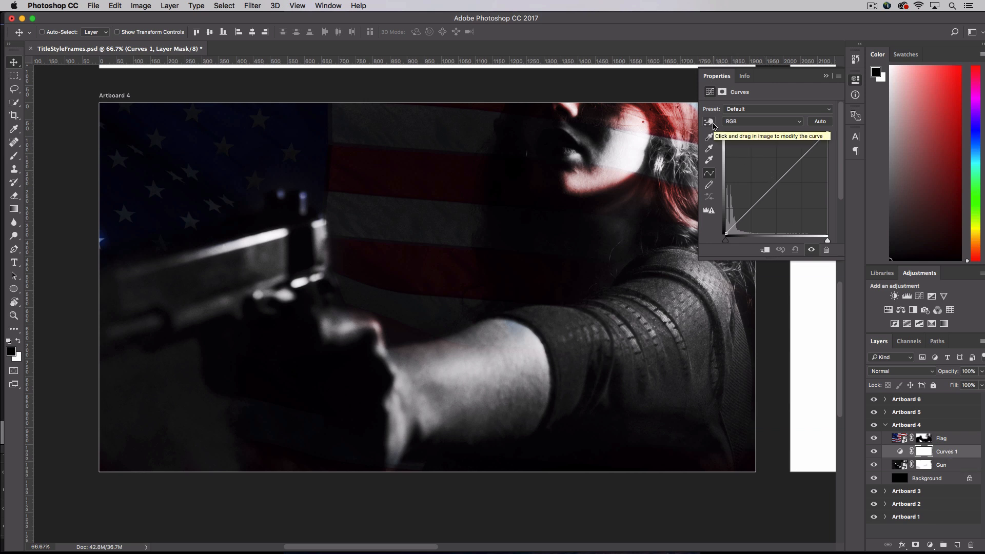
click(713, 126)
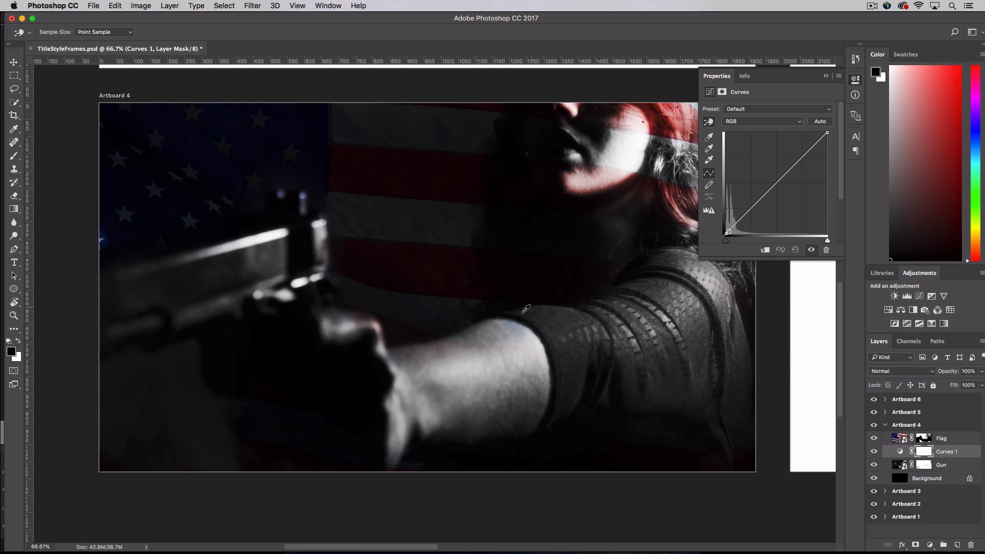
drag(478, 373, 476, 390)
drag(603, 249, 605, 245)
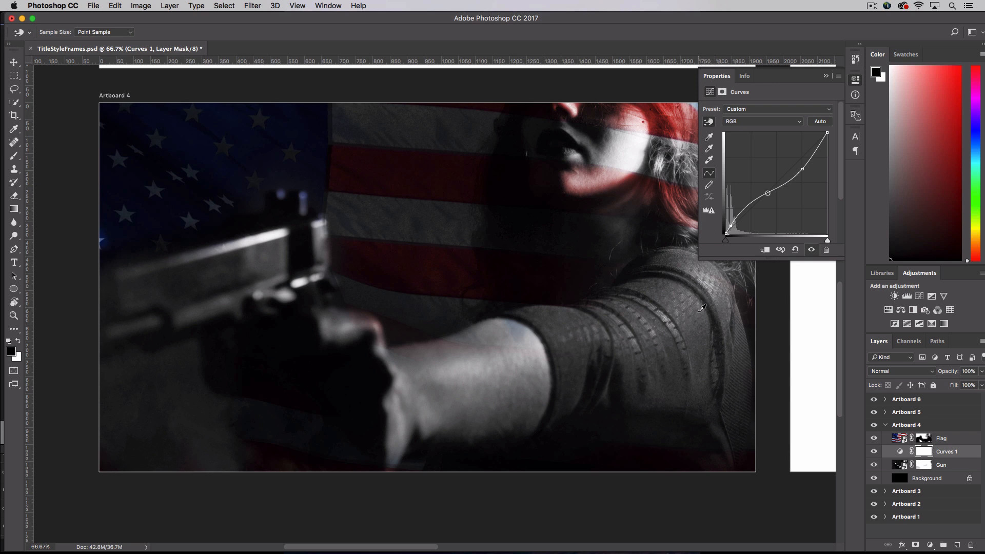
mouse_move(701, 310)
mouse_down()
mouse_move(701, 330)
mouse_move(701, 312)
mouse_move(702, 321)
mouse_up()
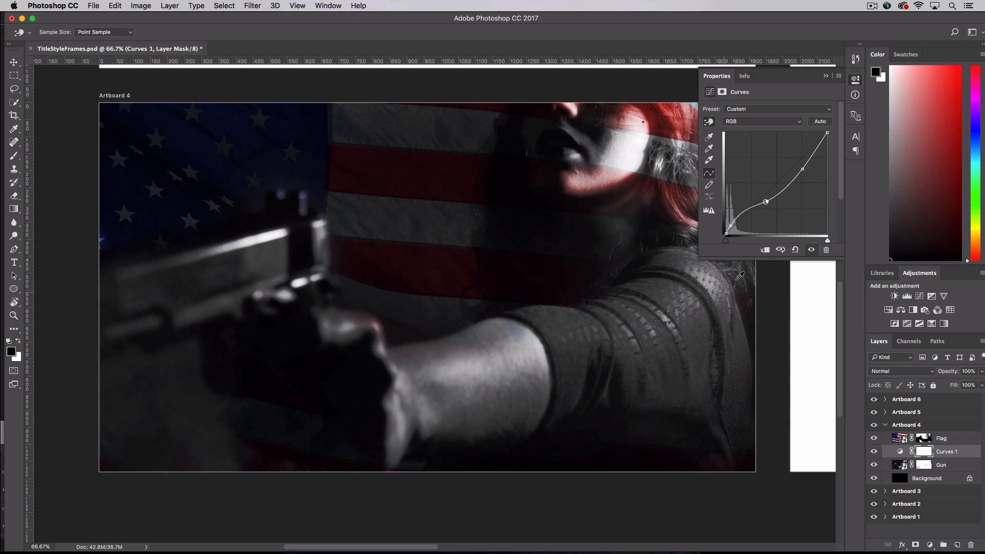
Add a curve point sampled from the shirt's shoulder tones and clip the Curves 1 adjustment to the Gun layer.
click(701, 329)
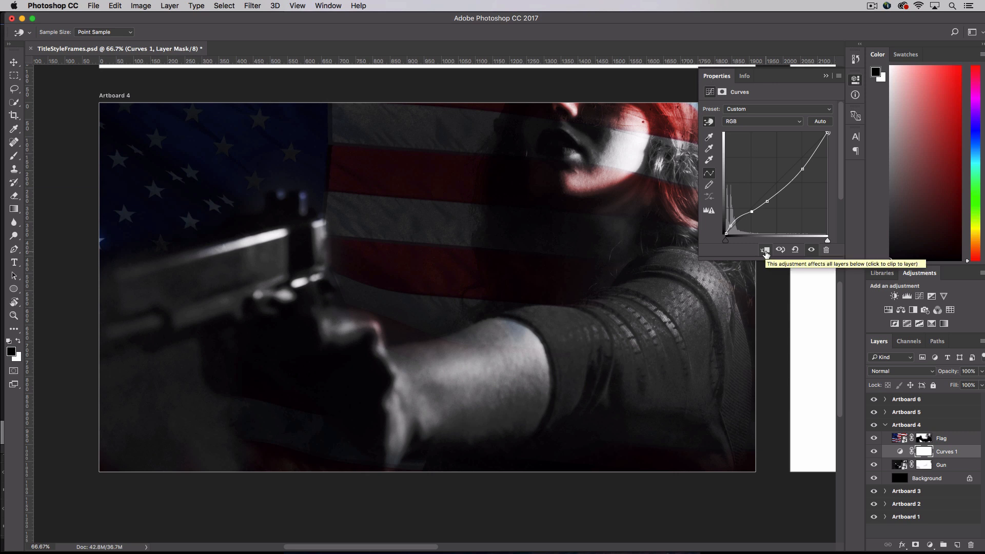
click(765, 251)
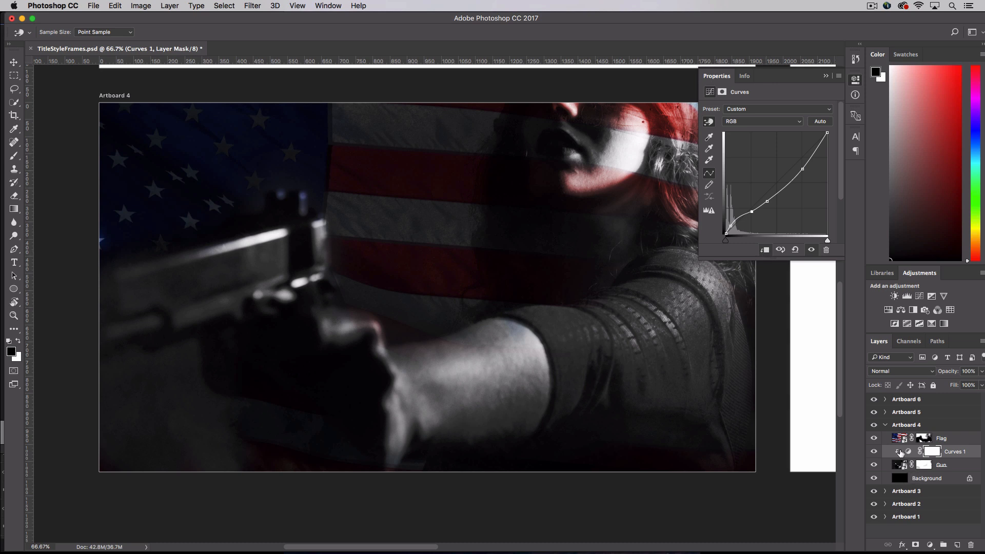
click(765, 250)
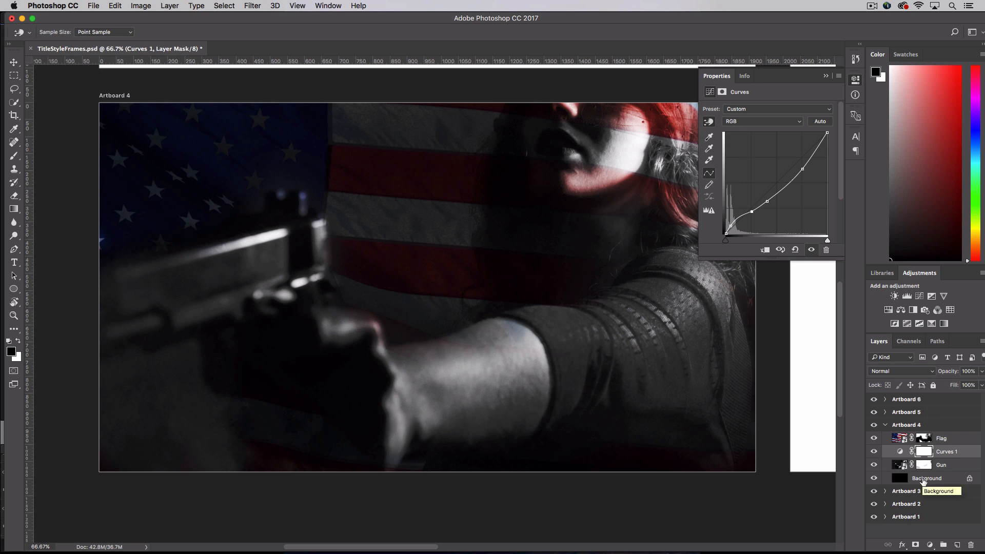
click(764, 251)
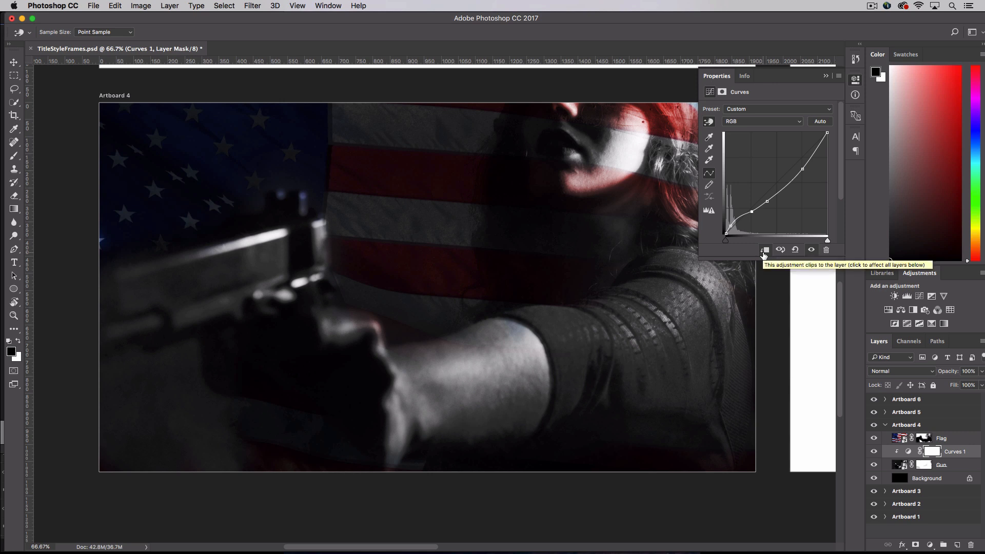
Add a Black & White adjustment above Flag, set Blues to 16 and clip the adjustment to the Flag layer.
click(955, 439)
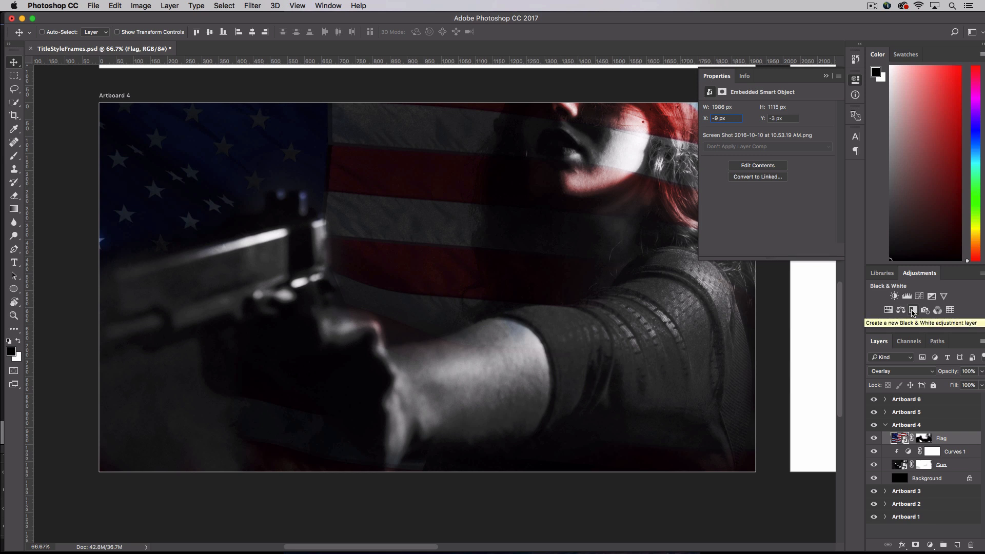
click(913, 310)
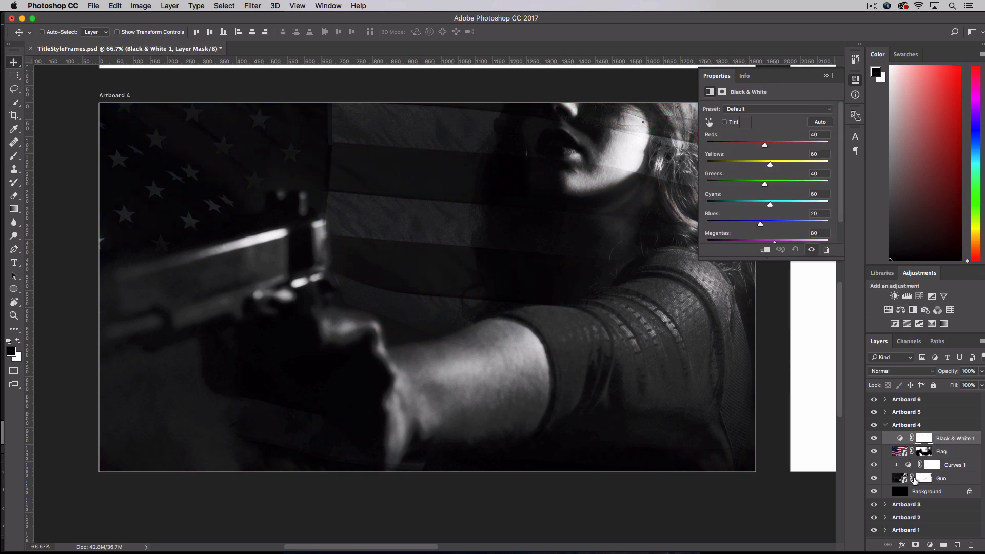
mouse_move(761, 224)
mouse_down()
mouse_move(777, 226)
mouse_move(759, 225)
mouse_up()
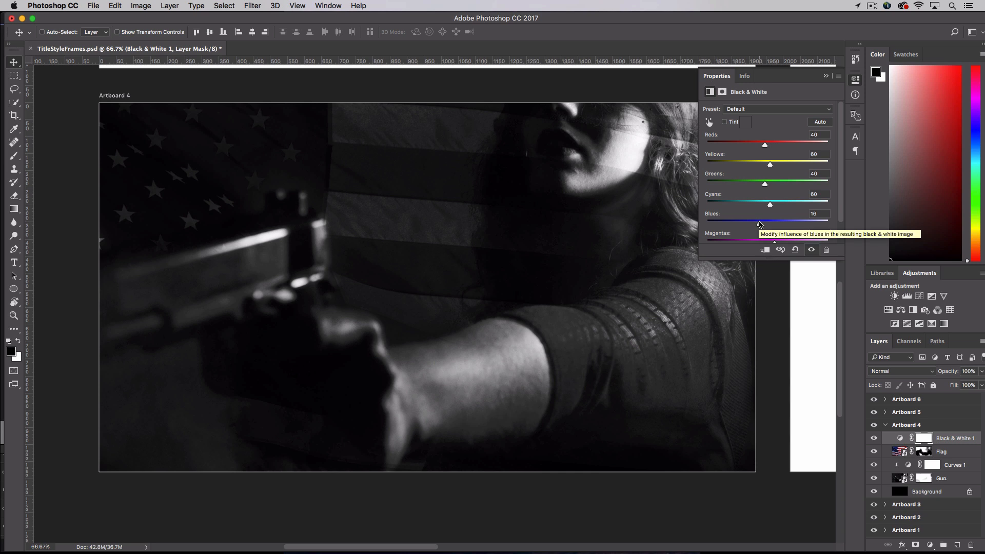
click(765, 250)
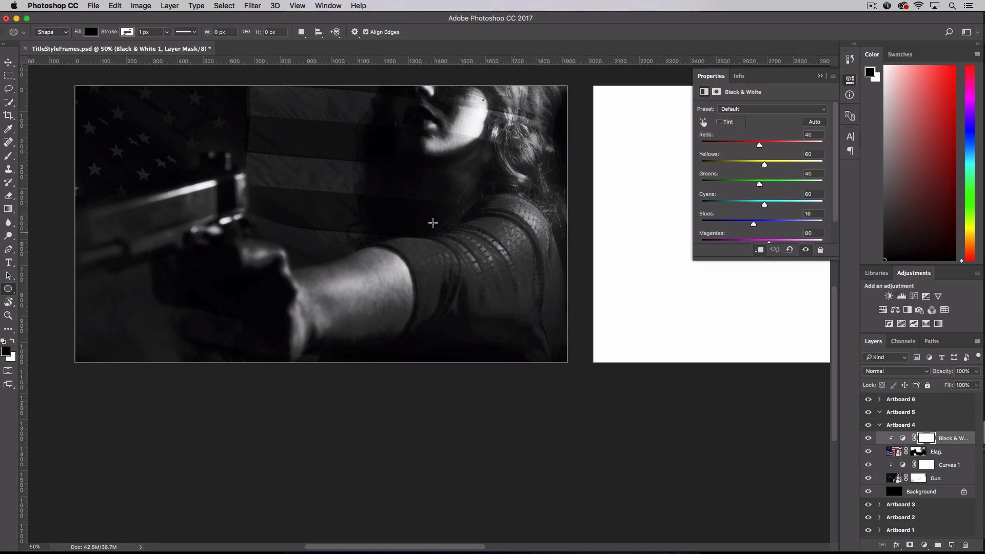
Draw a circle about 1095 px wide with the Ellipse tool over the gun and hand in Artboard 4, and fill it white.
click(8, 289)
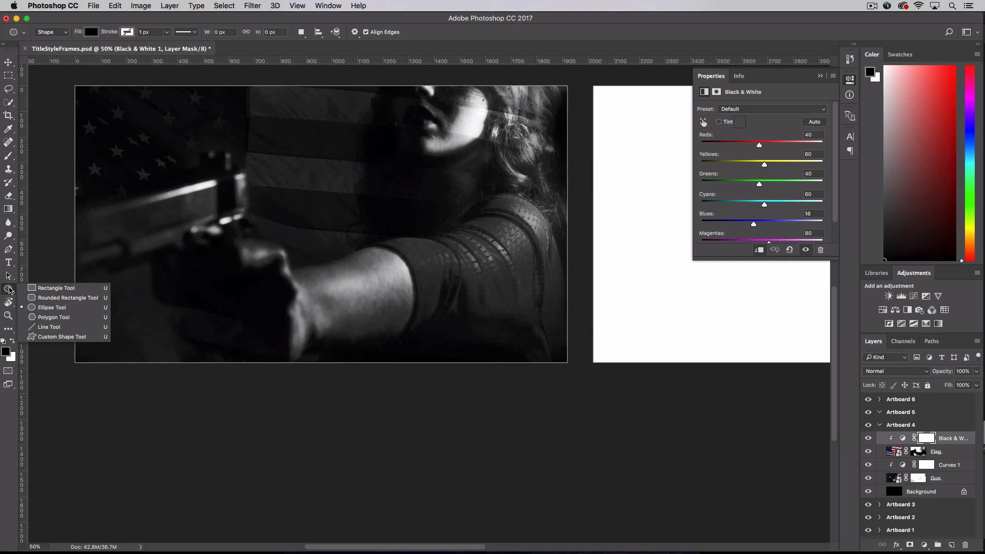
click(48, 308)
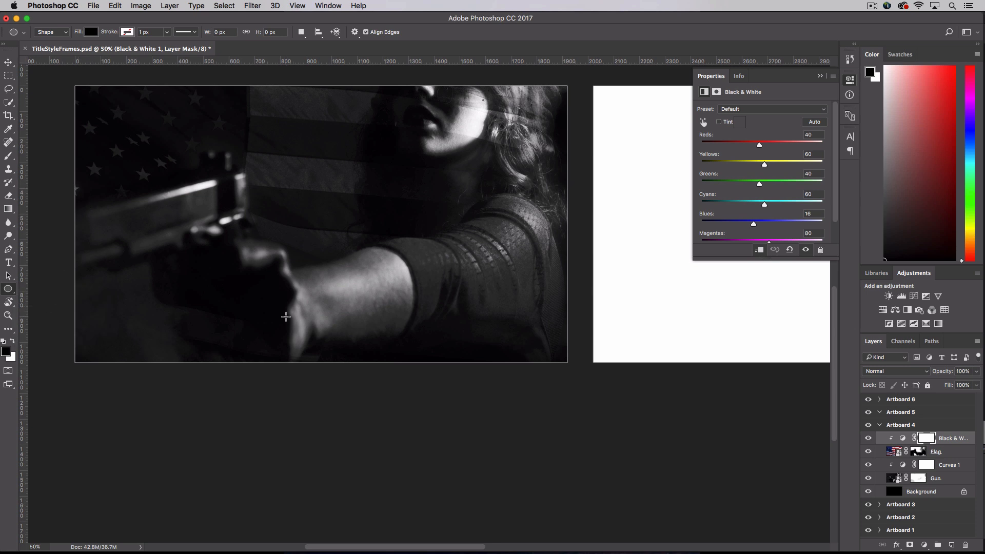
drag(75, 155, 390, 435)
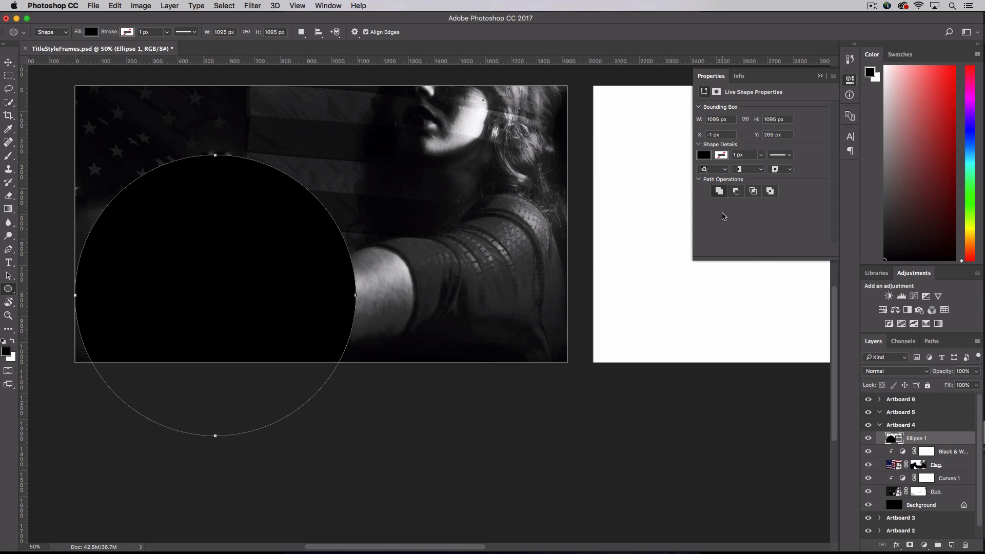
click(704, 154)
click(711, 209)
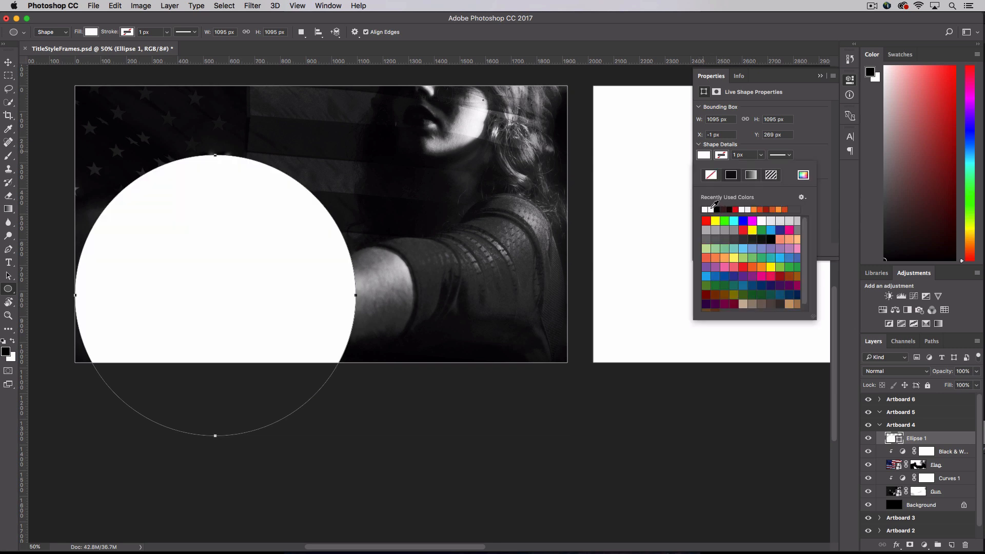
Set the circle's blend mode to Overlay, scale it to about 1196 px and move it to about X -118, Y 215 px.
click(9, 62)
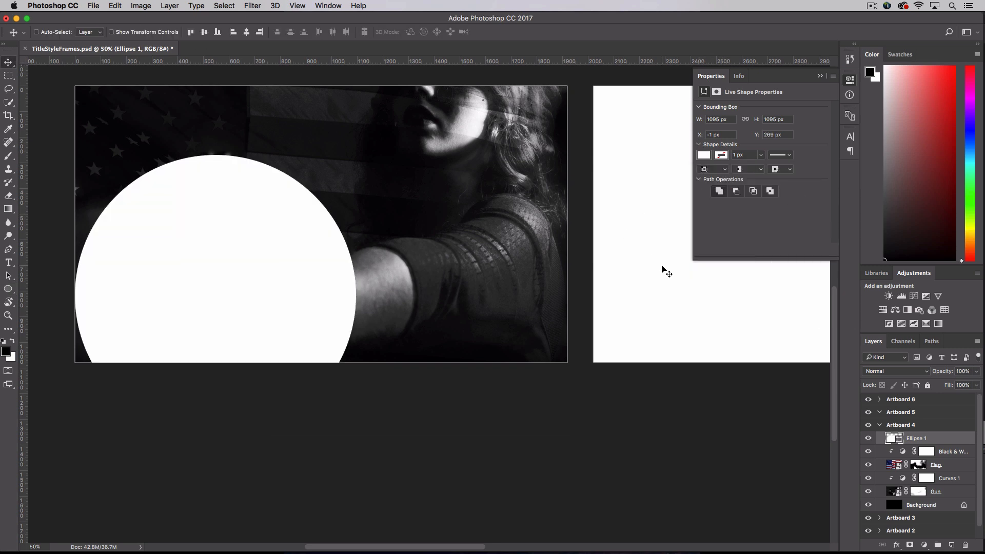
click(880, 371)
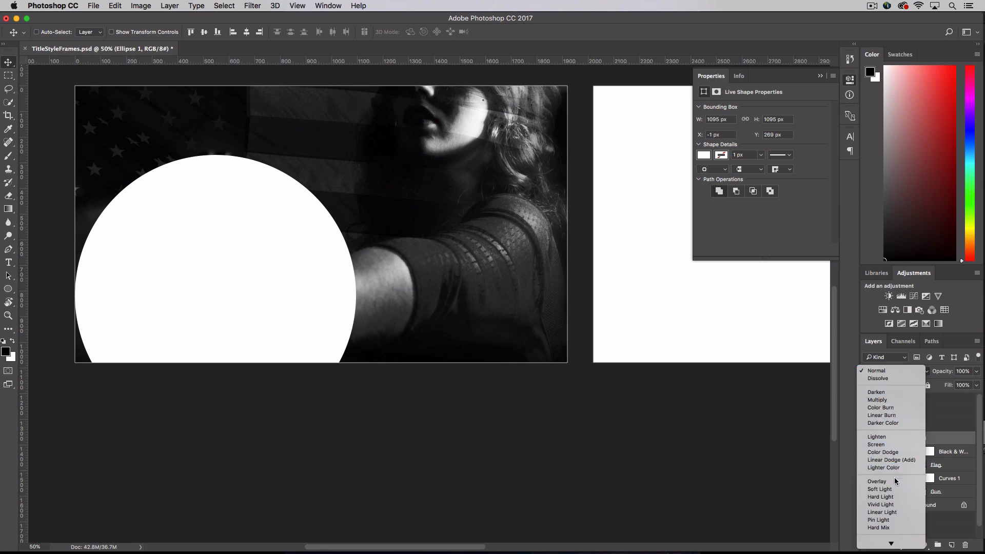
click(876, 481)
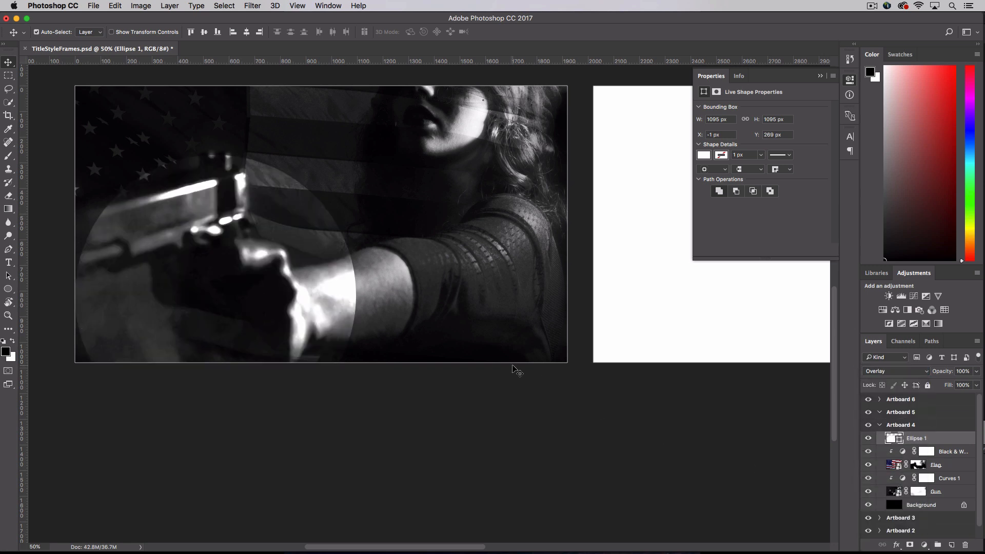
key(ctrl+t)
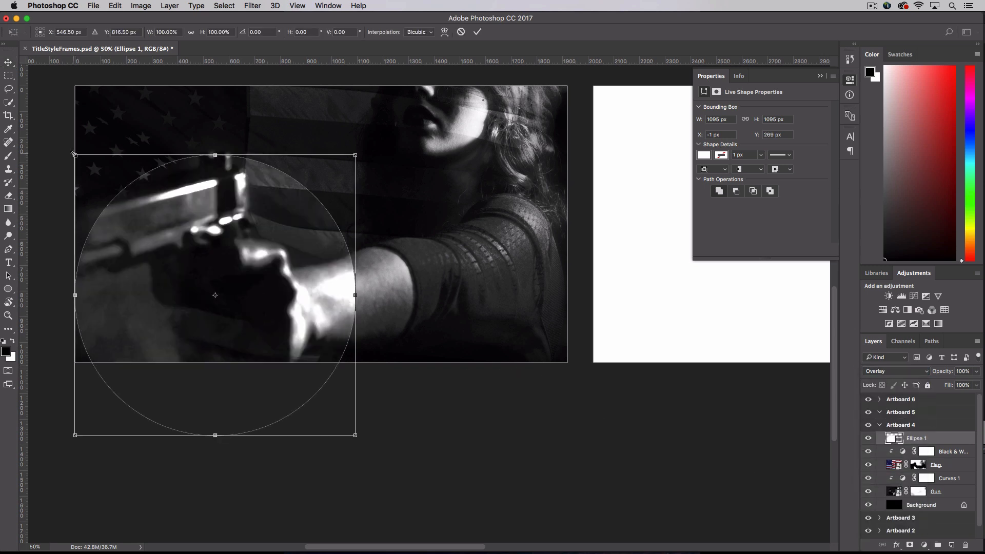
drag(75, 155, 49, 129)
mouse_move(210, 250)
mouse_down()
mouse_move(207, 270)
mouse_move(201, 253)
mouse_up()
key(Return)
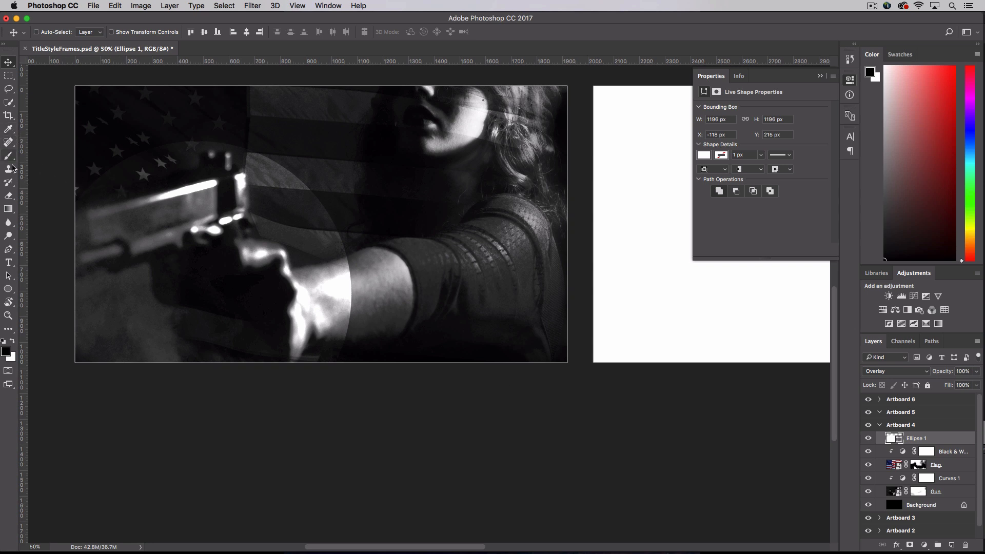
click(9, 250)
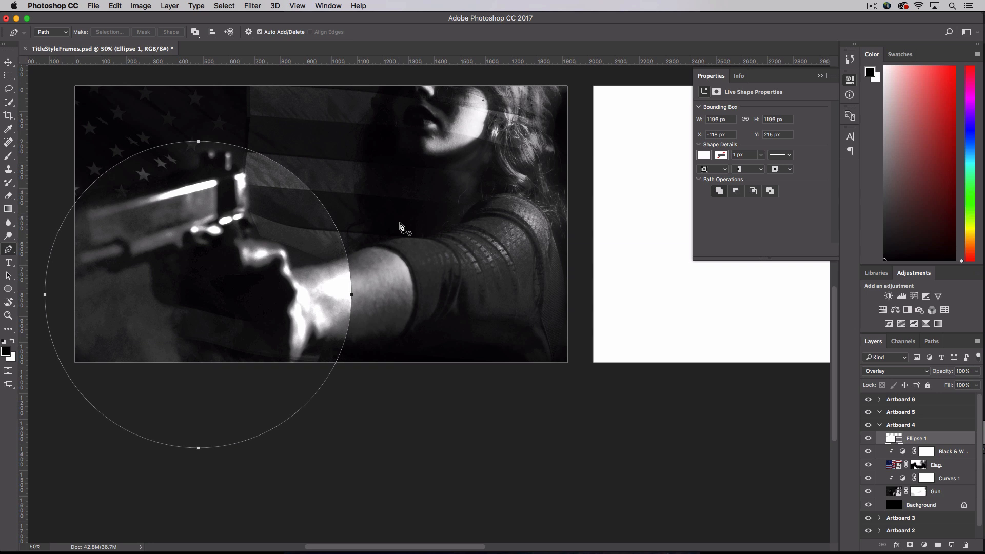
click(8, 62)
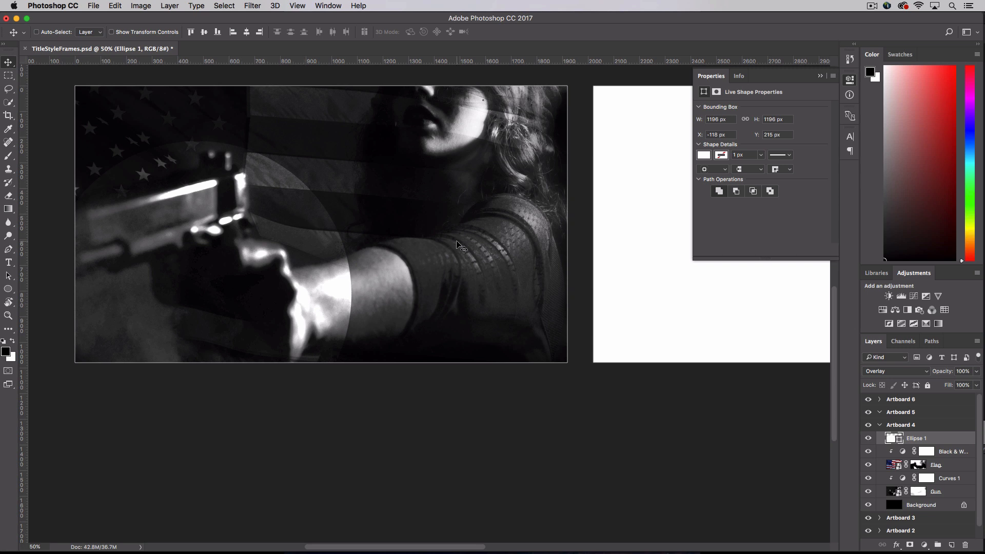
Place TITLEVector.ai as an embedded smart object in Artboard 5, cropped to its bounding box.
scroll(460, 247, up, 3)
scroll(460, 247, right, 2)
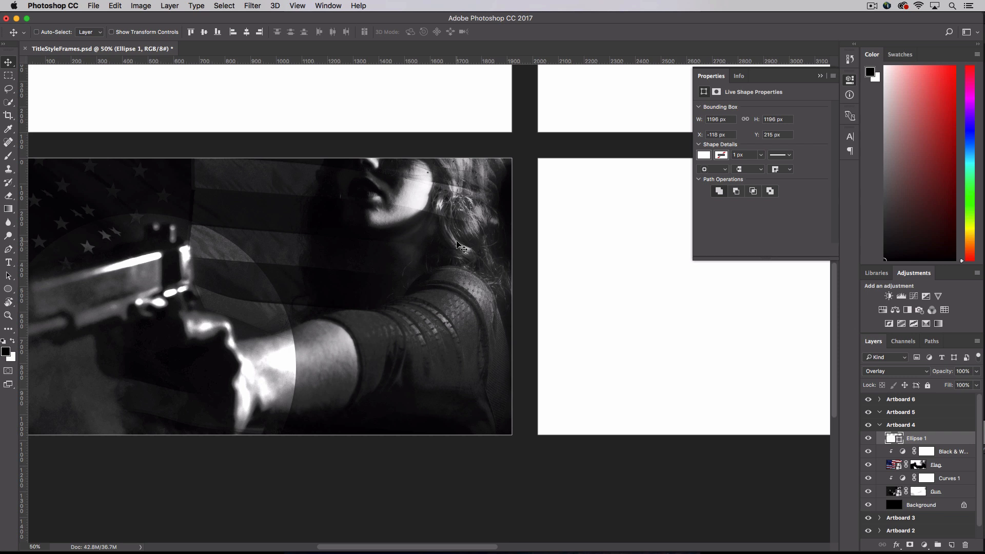
scroll(457, 245, right, 3)
scroll(456, 245, down, 2)
key(super)
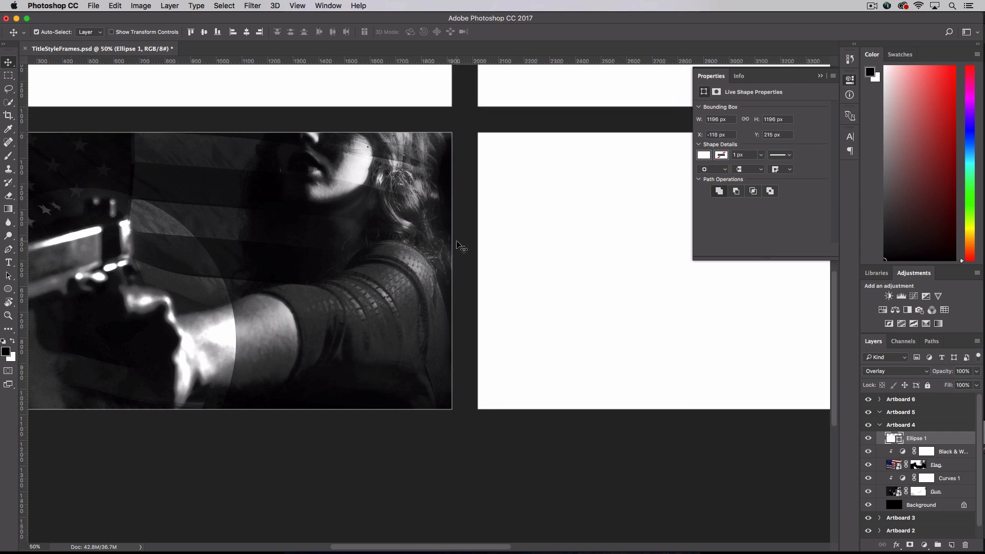
key(super)
scroll(456, 246, right, 3)
scroll(457, 245, right, 2)
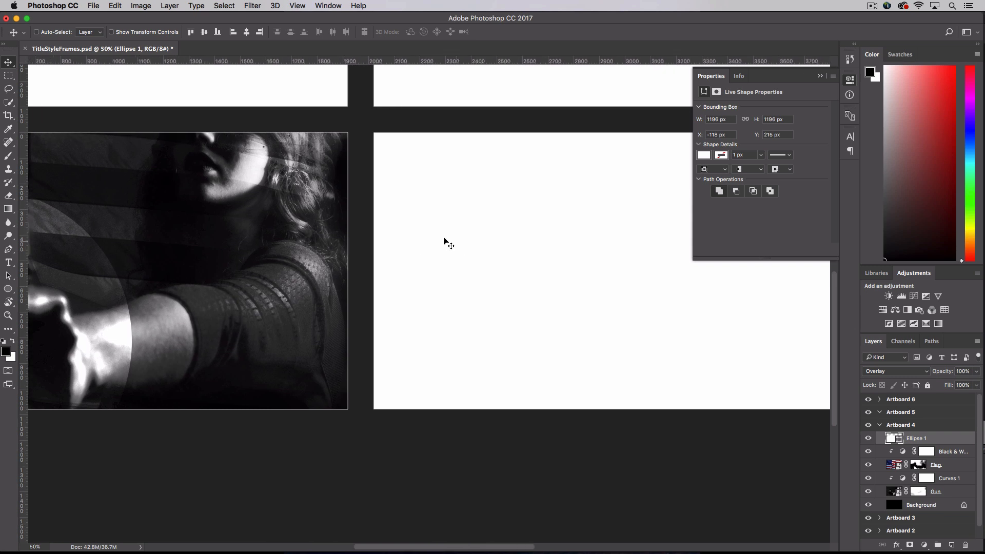
click(93, 5)
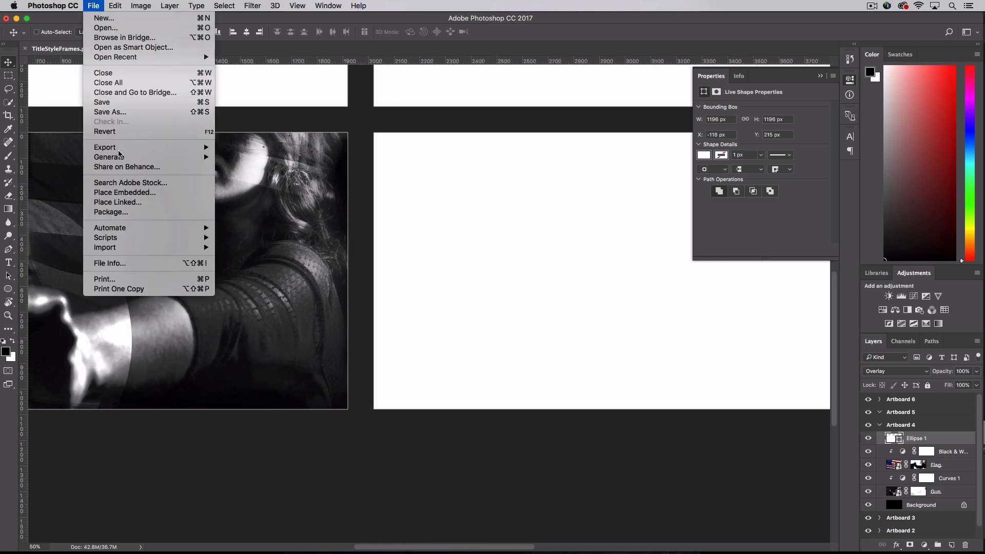
click(123, 195)
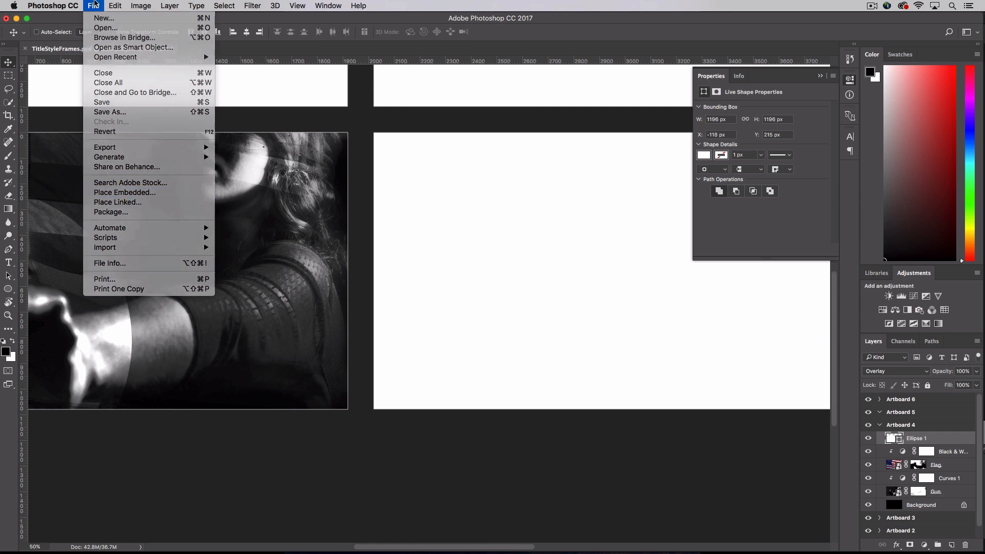
click(944, 414)
scroll(387, 185, right, 8)
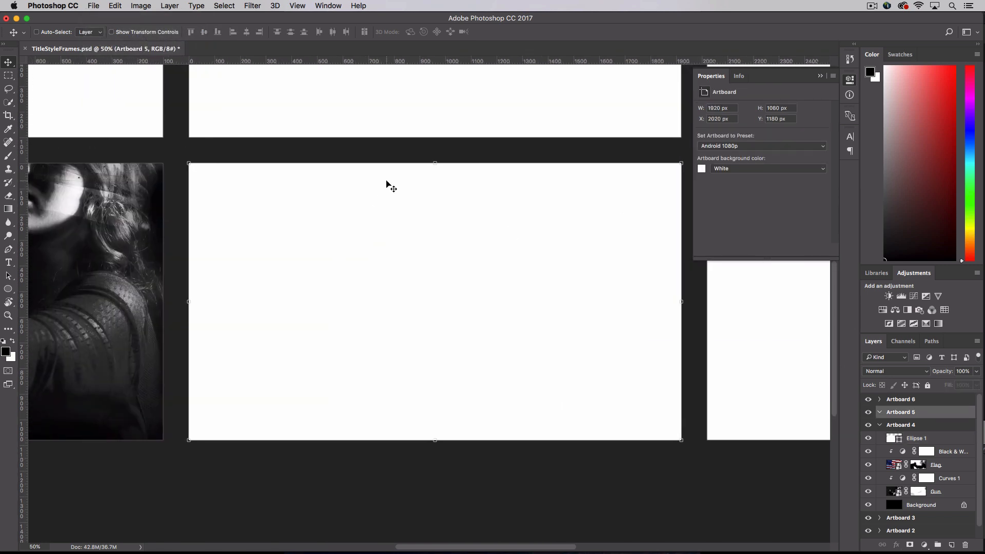
click(98, 5)
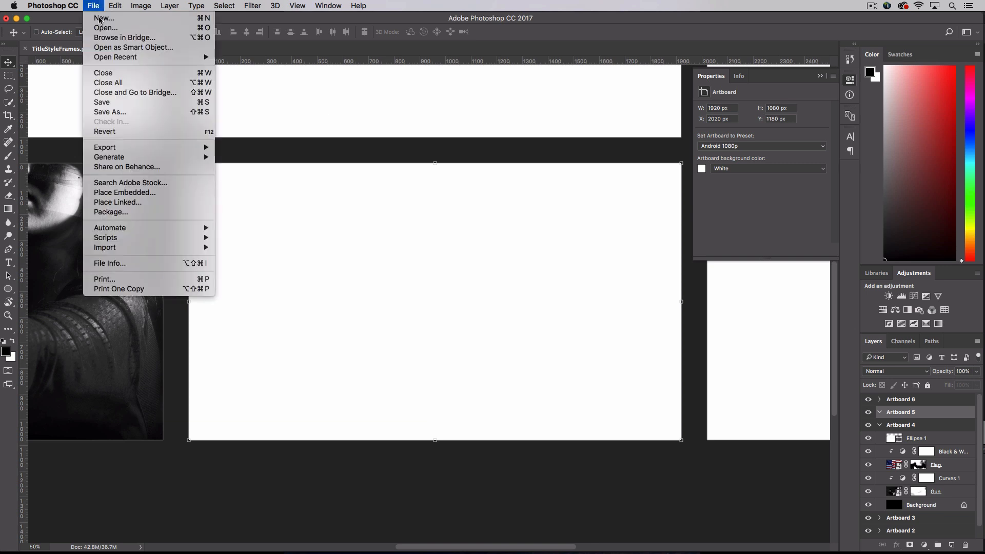
click(129, 193)
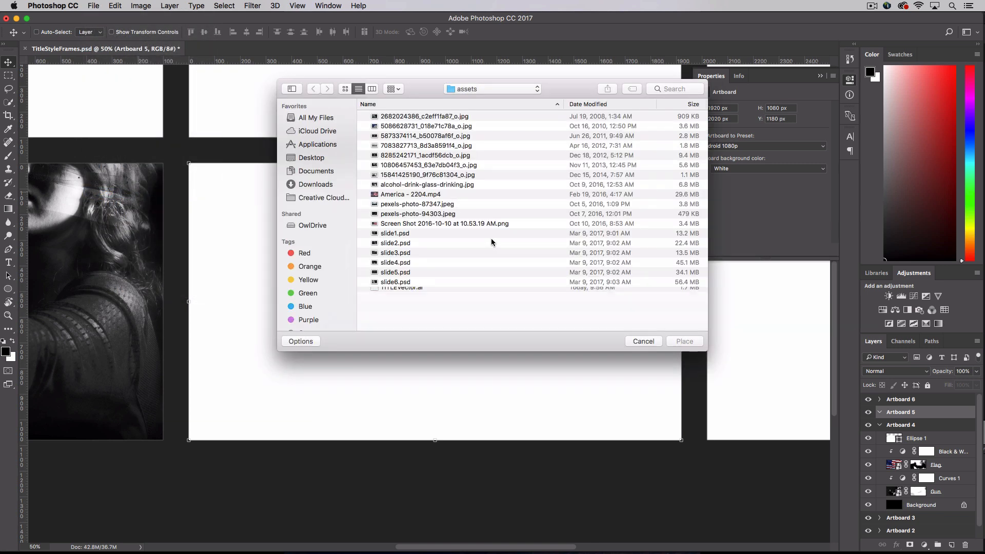
click(404, 292)
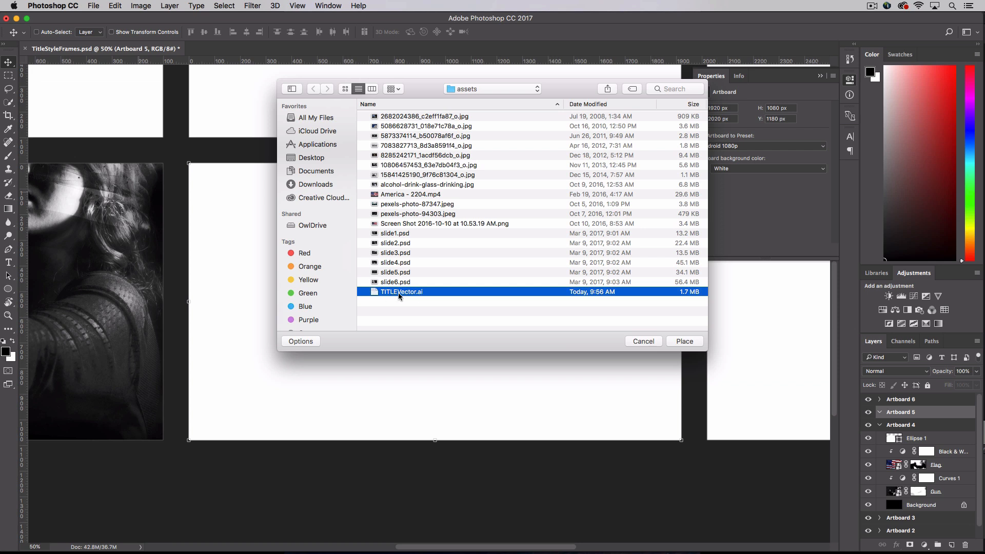
click(684, 342)
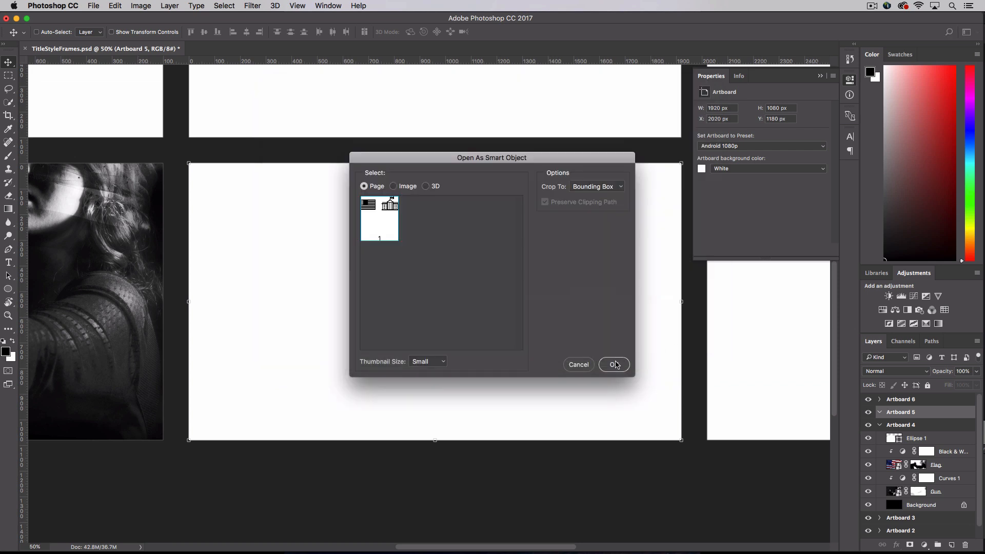
click(615, 365)
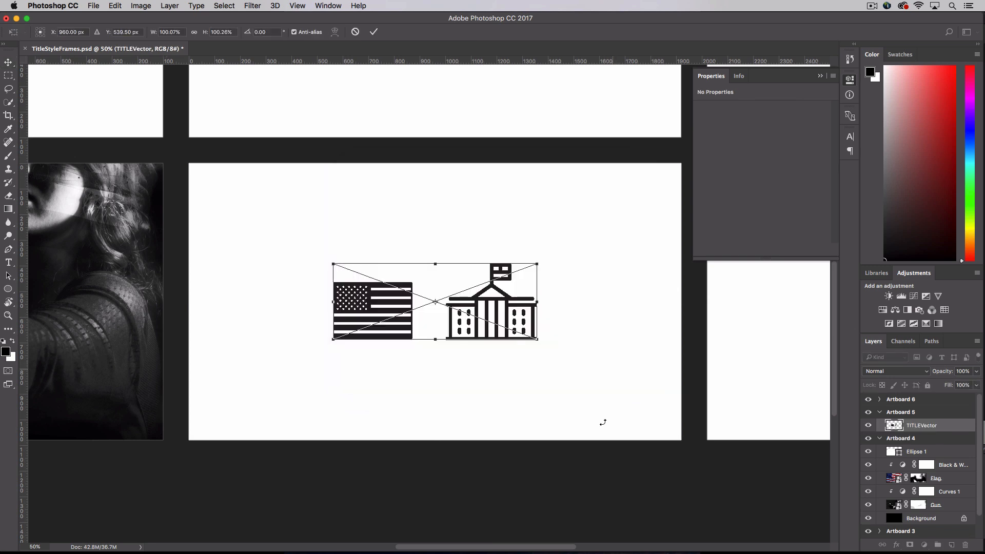
click(9, 75)
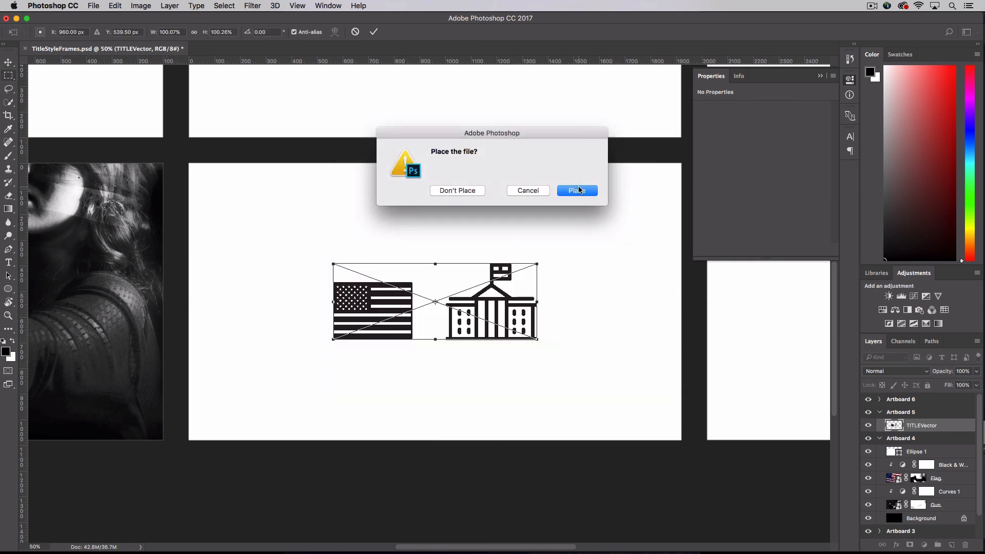
click(579, 190)
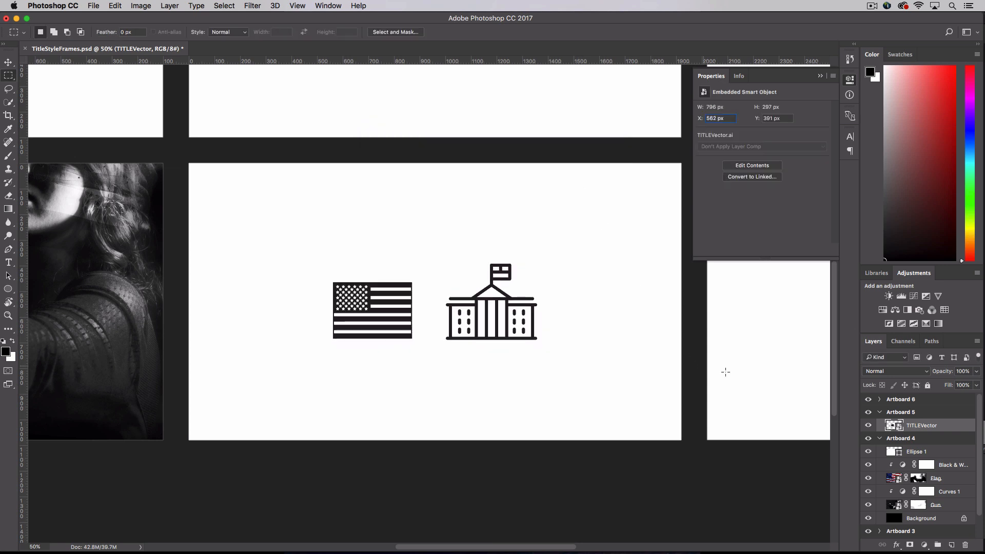
Open the TITLEVector smart object in Illustrator, discarding outside changes, and move the building's two middle columns downward, saving the artwork for Photoshop.
double_click(899, 429)
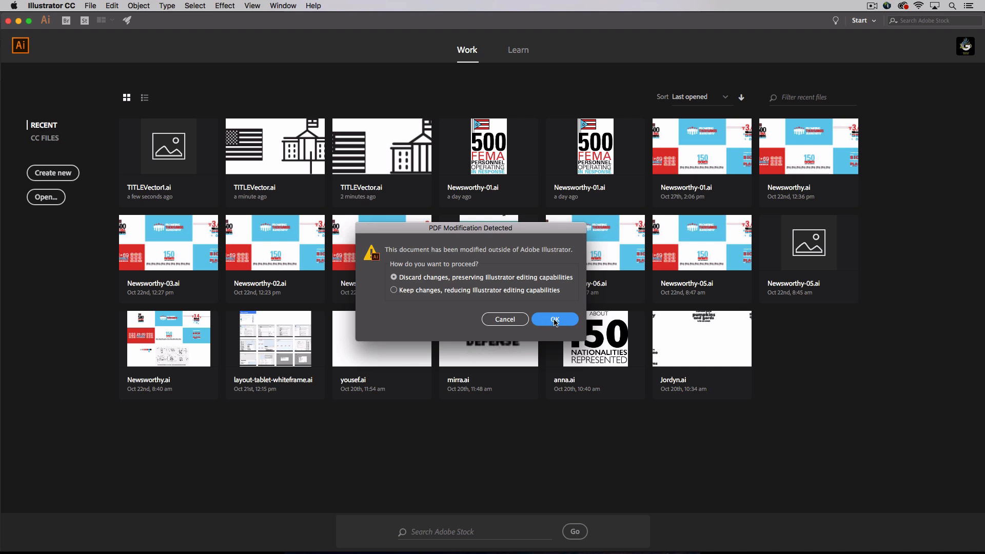
click(554, 320)
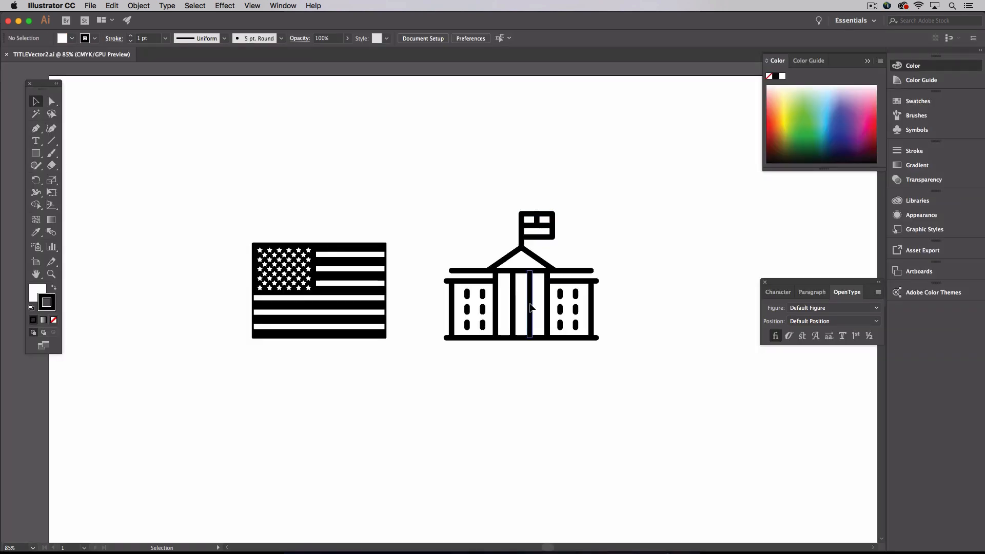
drag(531, 303, 512, 347)
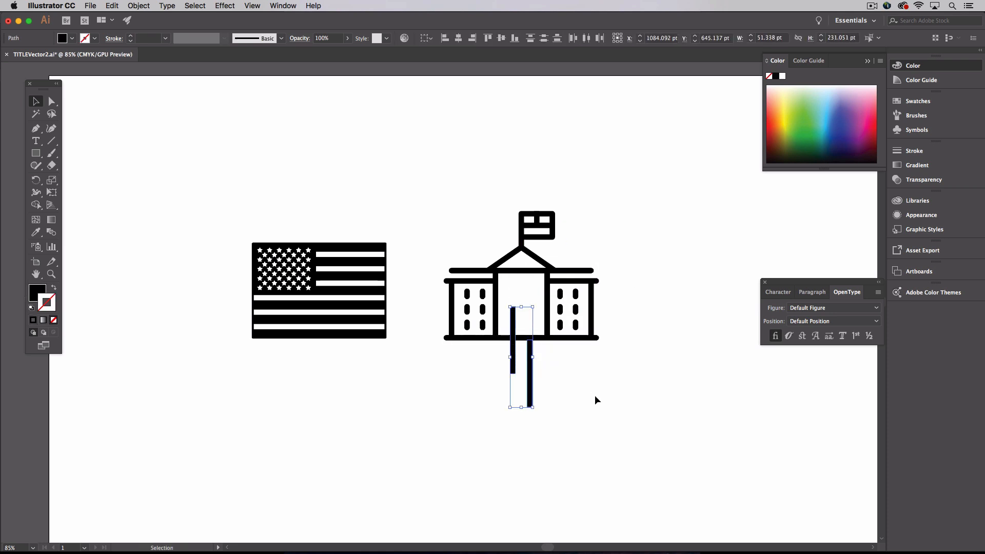
click(595, 396)
key(a)
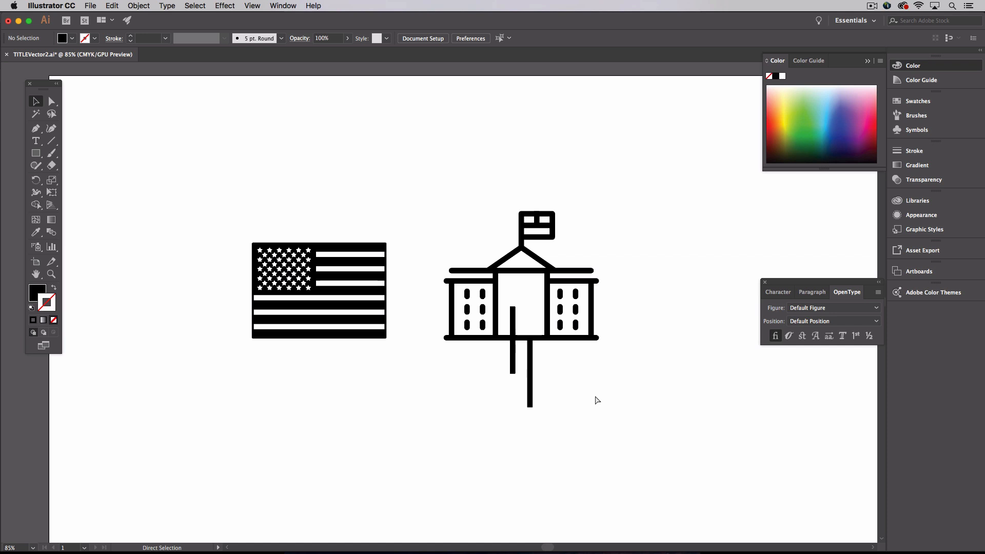
key(super+s)
key(super+Tab)
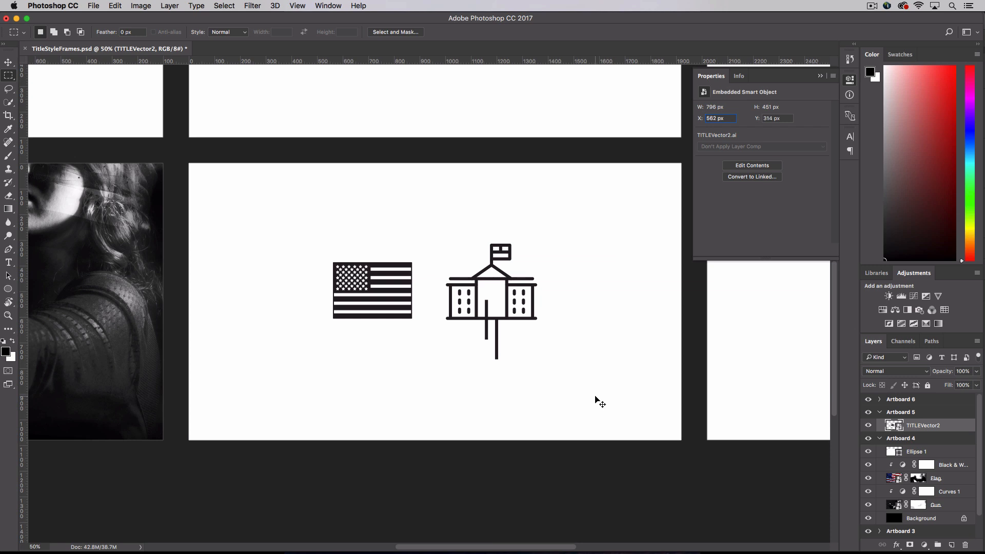
Switch back to Illustrator, move the two middle columns back into place under the roof, save the artwork and return to Photoshop.
key(super+Tab)
drag(534, 368, 512, 281)
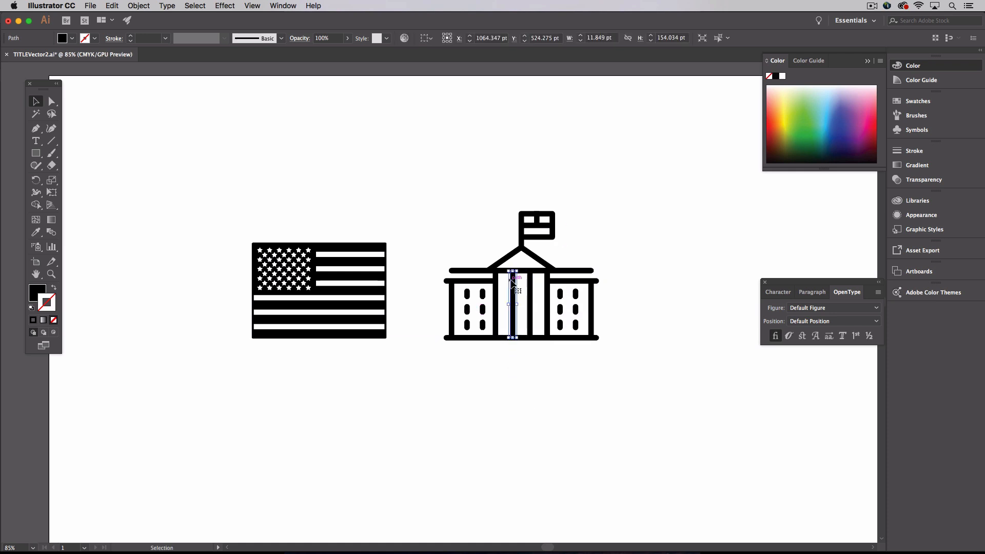
key(super+shift+a)
key(super+s)
key(super+Tab)
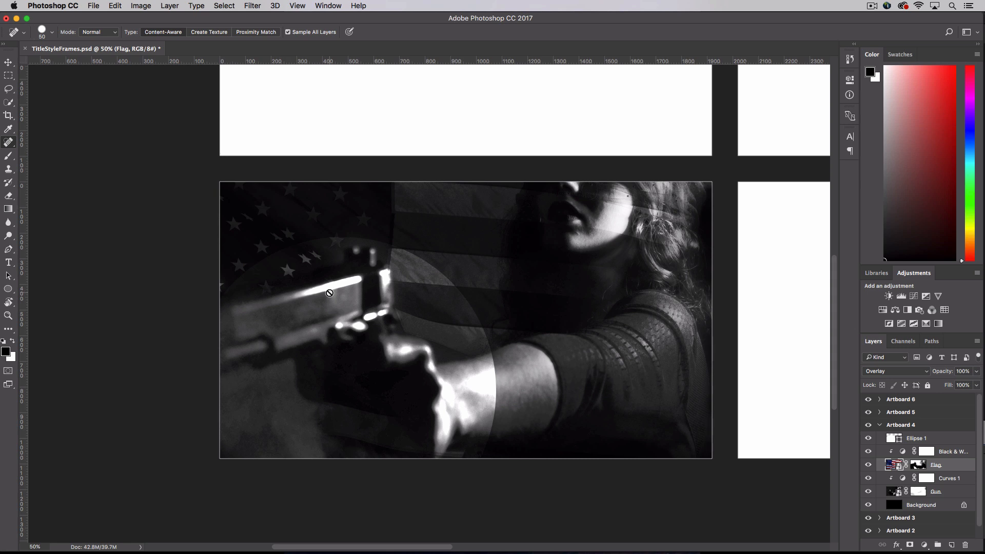
Add a layer clipped to Flag and remove the stray bright stars above the gun with the 50 px Spot Healing Brush, comparing before and after.
click(952, 546)
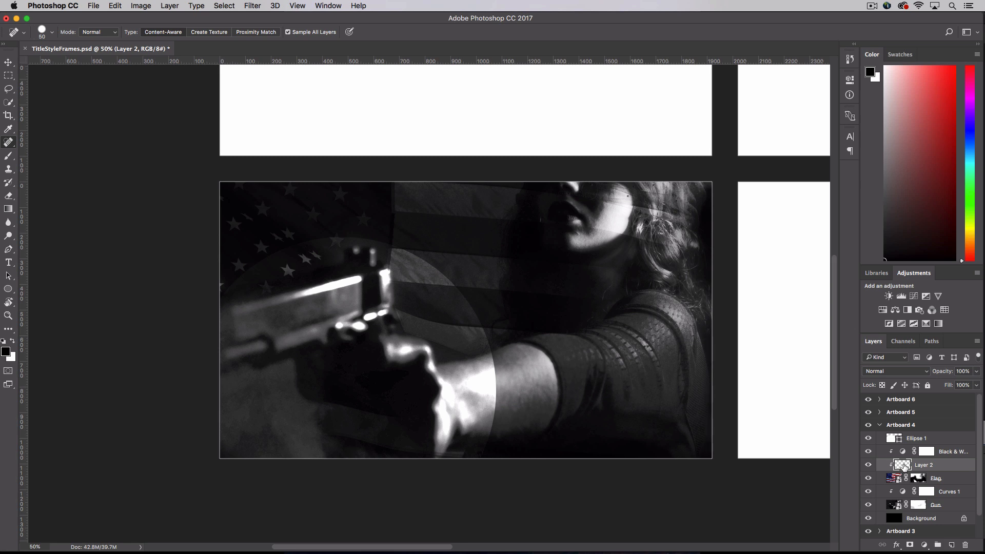
click(11, 146)
click(39, 144)
drag(315, 259, 308, 257)
mouse_move(283, 225)
mouse_down()
mouse_move(277, 233)
mouse_move(293, 234)
mouse_up()
drag(260, 200, 243, 213)
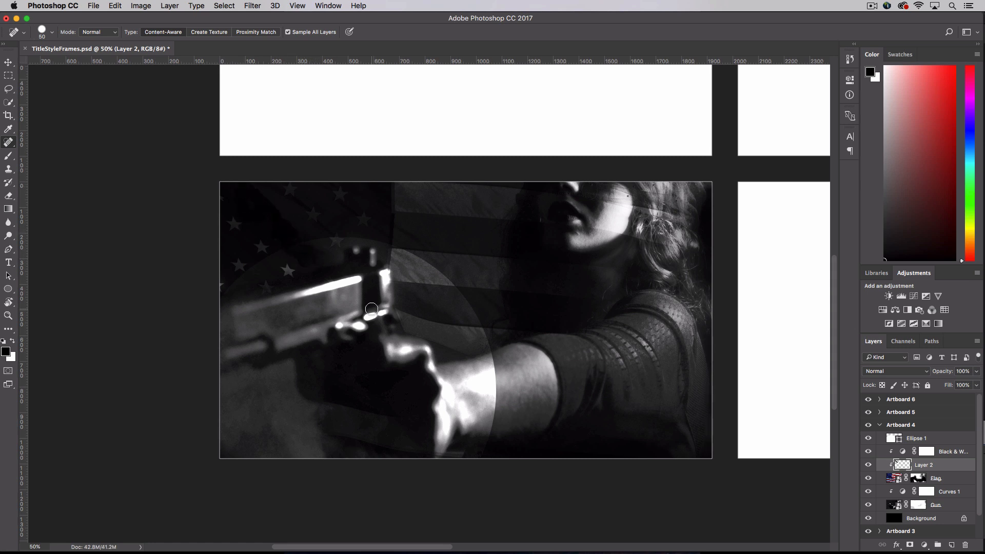
click(868, 465)
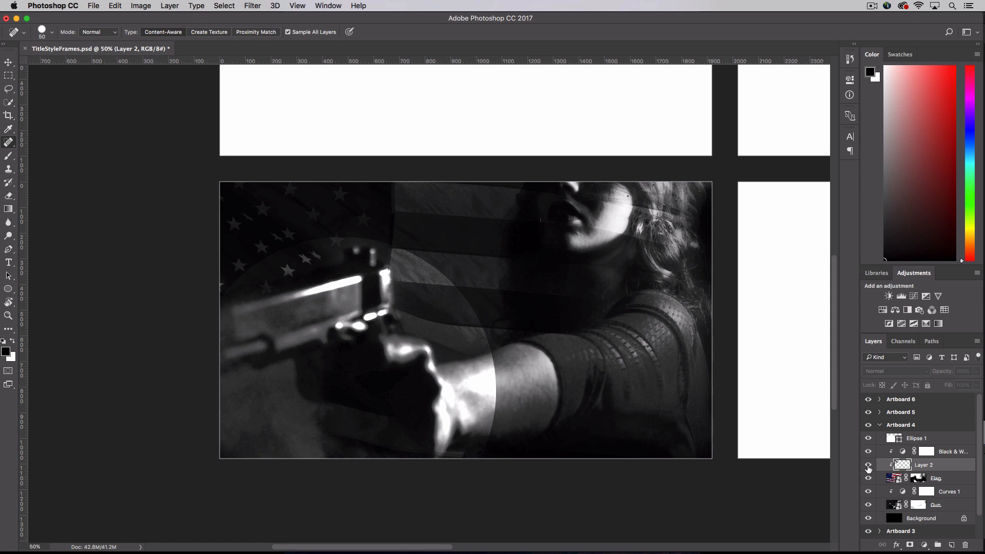
click(868, 465)
click(868, 465)
click(868, 466)
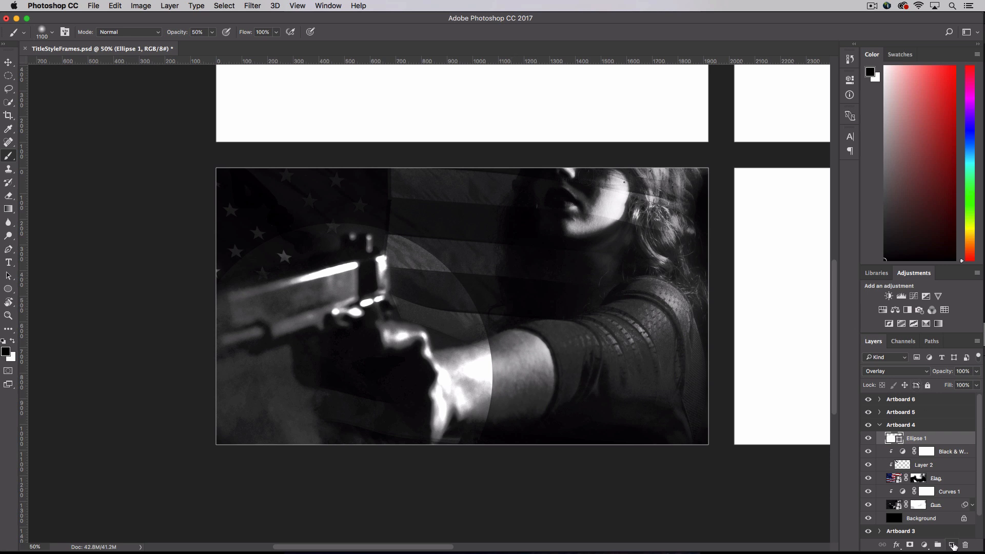
Add a new layer above Ellipse 1 in Artboard 4 and fill it with black.
click(951, 545)
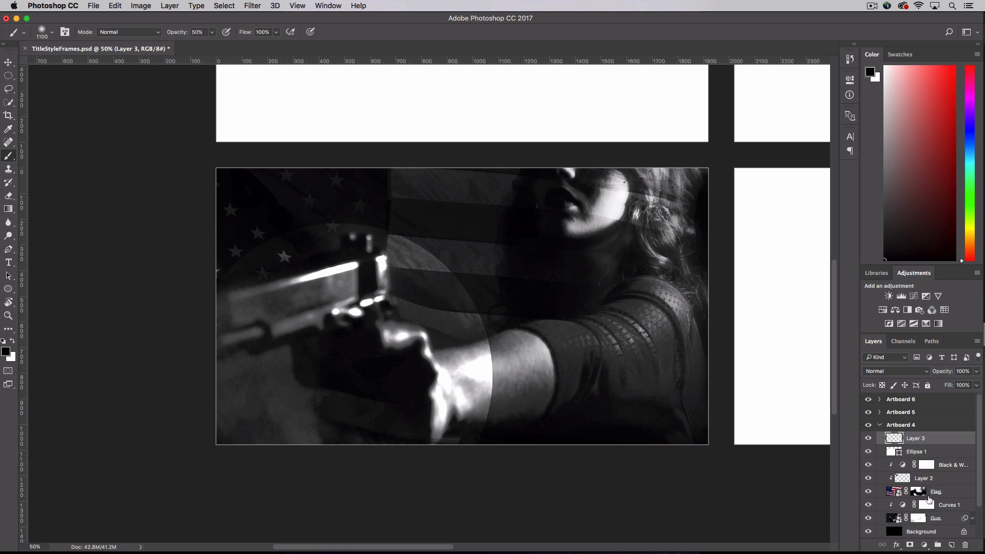
drag(928, 499, 929, 499)
key(alt+BackSpace)
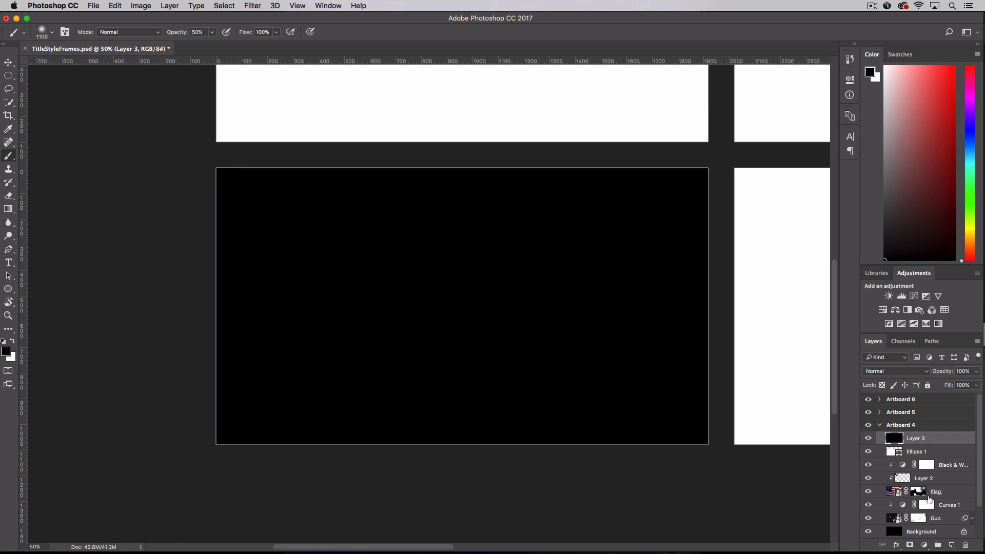
Mask the black layer and paint out its centre with a soft 1100 px brush at 50% opacity, leaving a dark vignette around the edges.
click(912, 545)
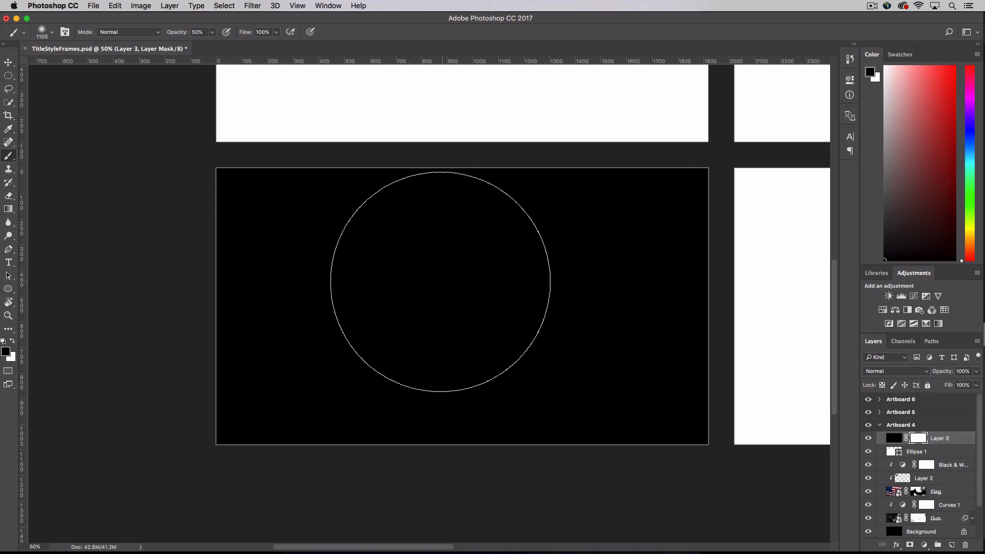
click(409, 281)
drag(470, 285, 561, 305)
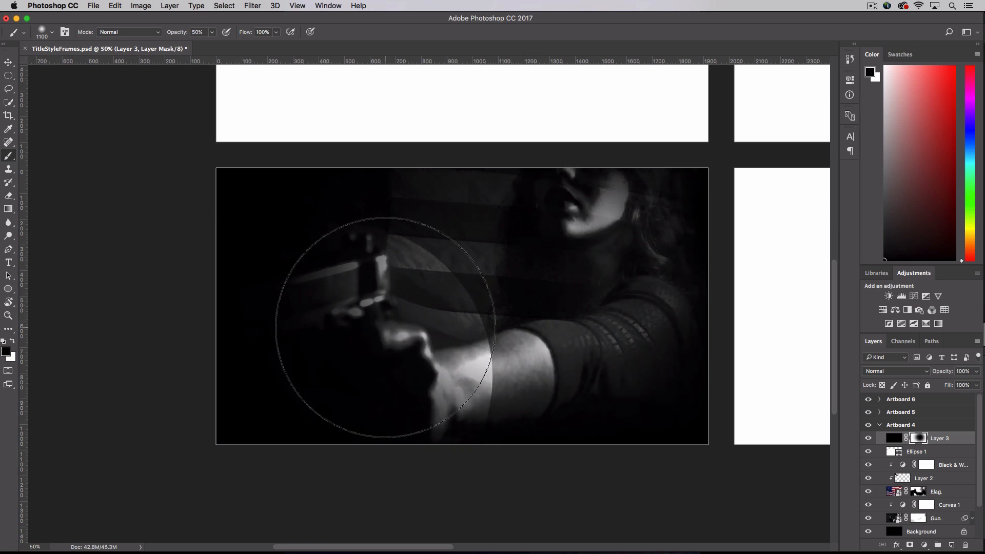
mouse_move(370, 308)
mouse_down()
mouse_move(296, 333)
mouse_move(412, 299)
mouse_move(348, 260)
mouse_move(576, 270)
mouse_move(566, 283)
mouse_move(557, 271)
mouse_move(520, 306)
mouse_move(414, 316)
mouse_move(540, 249)
mouse_up()
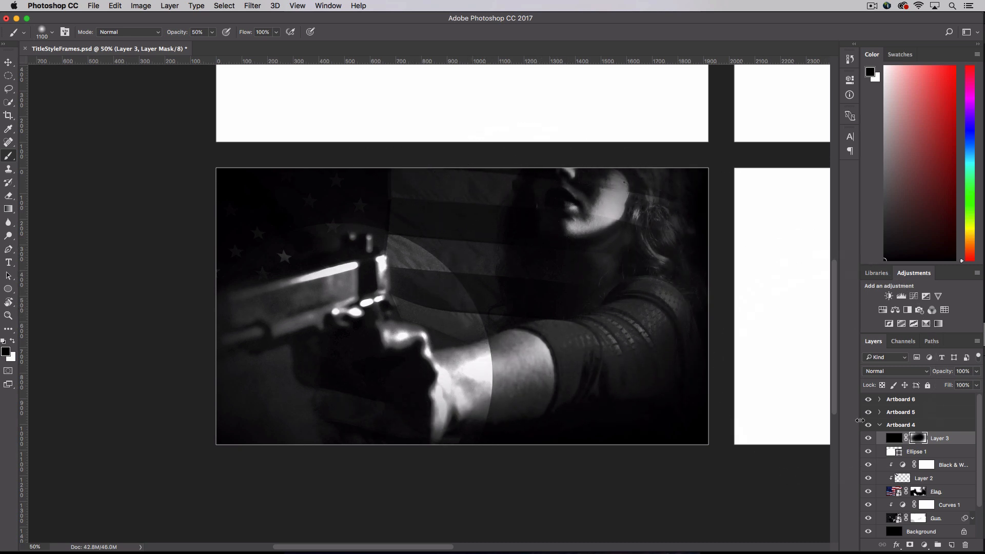
Hide Layer 3 and add a Curves adjustment above it with an S-shaped curve that darkens the shadows and lifts the highlights.
click(868, 438)
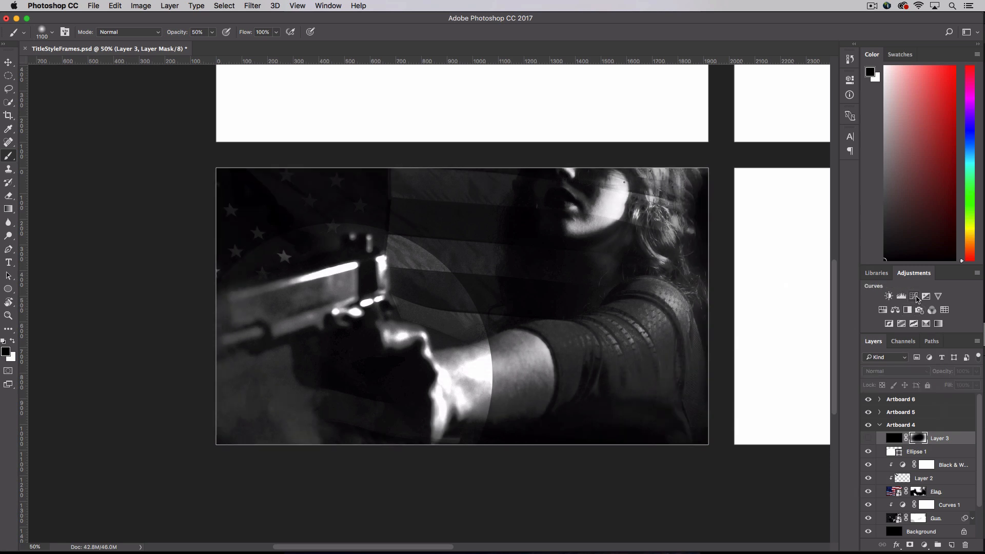
click(915, 297)
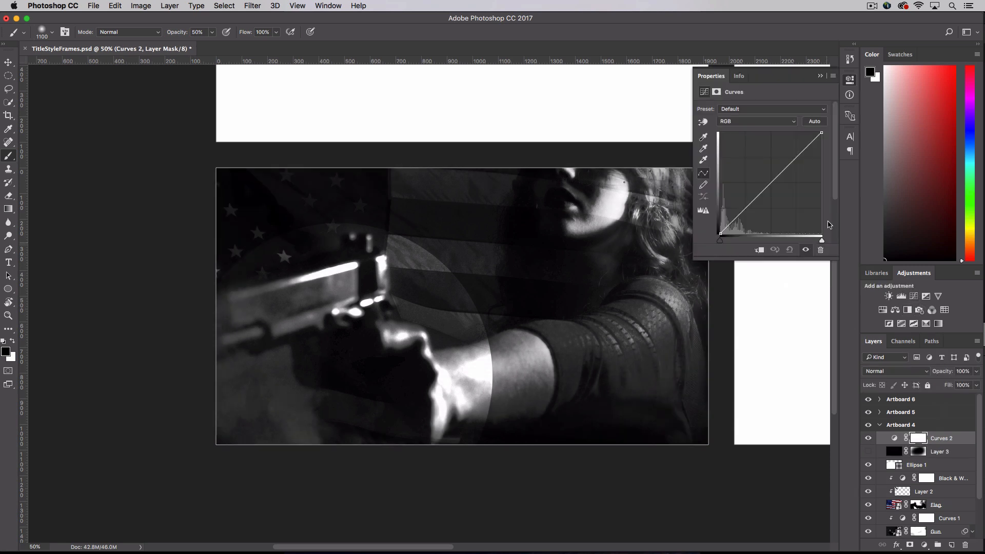
drag(780, 173, 801, 150)
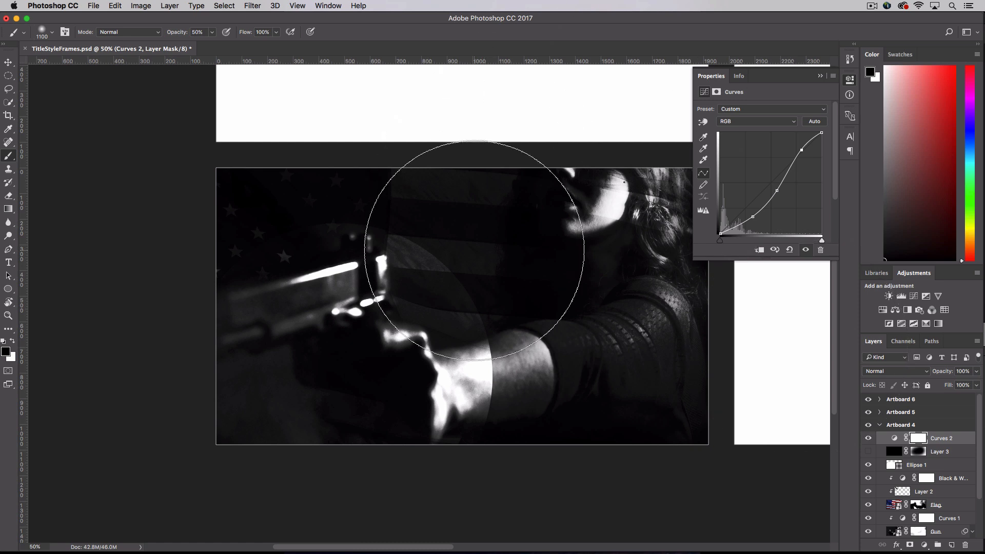
Paint black over the centre of the Curves 2 mask with the 1100 px brush so the adjustment affects mainly the edges.
click(918, 439)
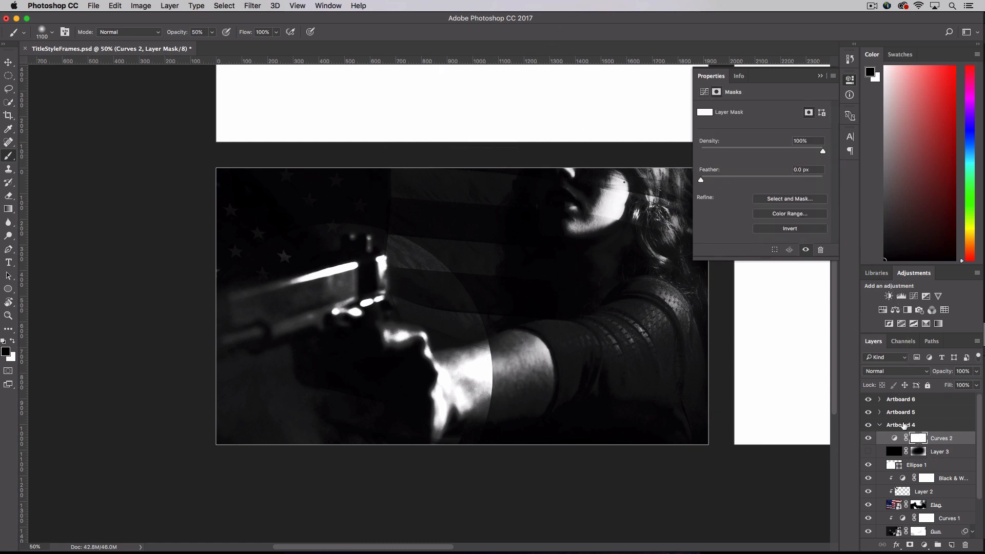
click(820, 76)
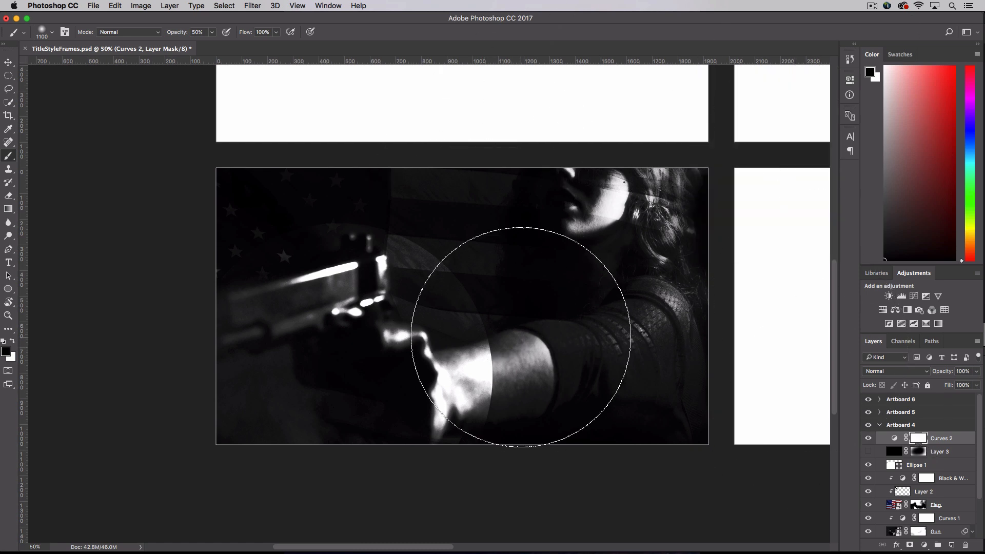
mouse_move(427, 330)
mouse_down()
mouse_move(334, 306)
mouse_move(272, 312)
mouse_move(325, 285)
mouse_move(518, 277)
mouse_move(543, 230)
mouse_move(559, 243)
mouse_move(568, 283)
mouse_move(551, 243)
mouse_move(550, 254)
mouse_move(561, 323)
mouse_move(424, 352)
mouse_up()
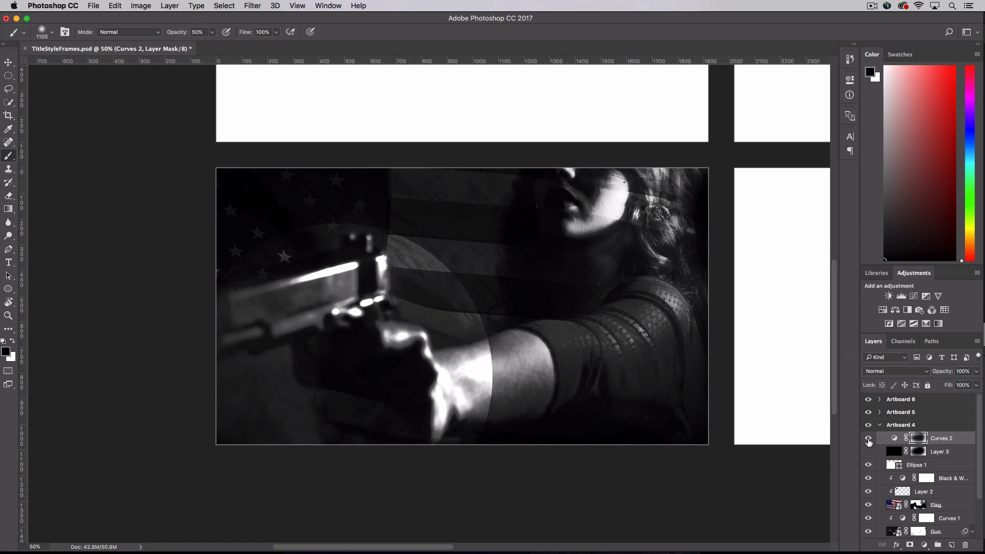
Compare the two vignettes by toggling their visibility, leaving Curves 2 hidden and Layer 3 shown.
click(868, 439)
click(867, 452)
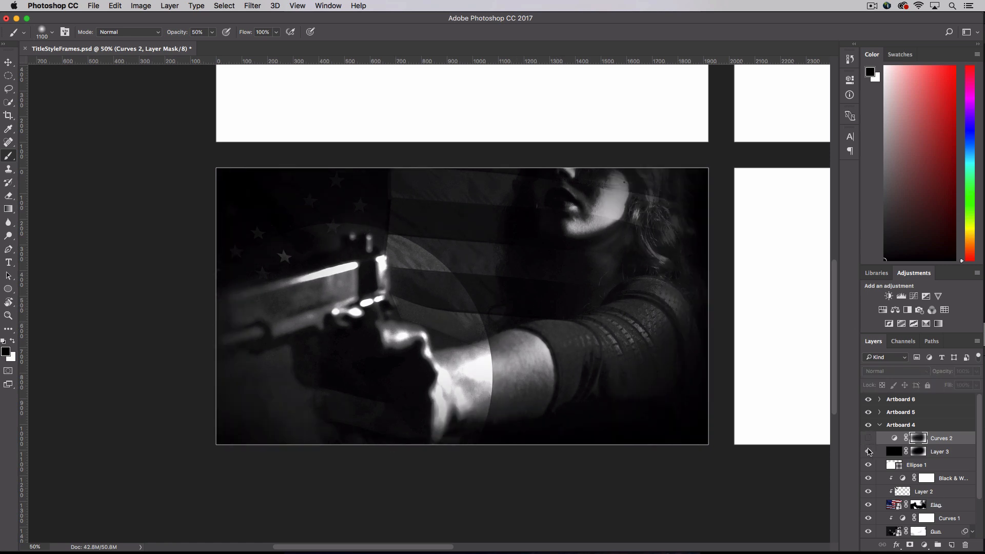
click(868, 451)
click(868, 439)
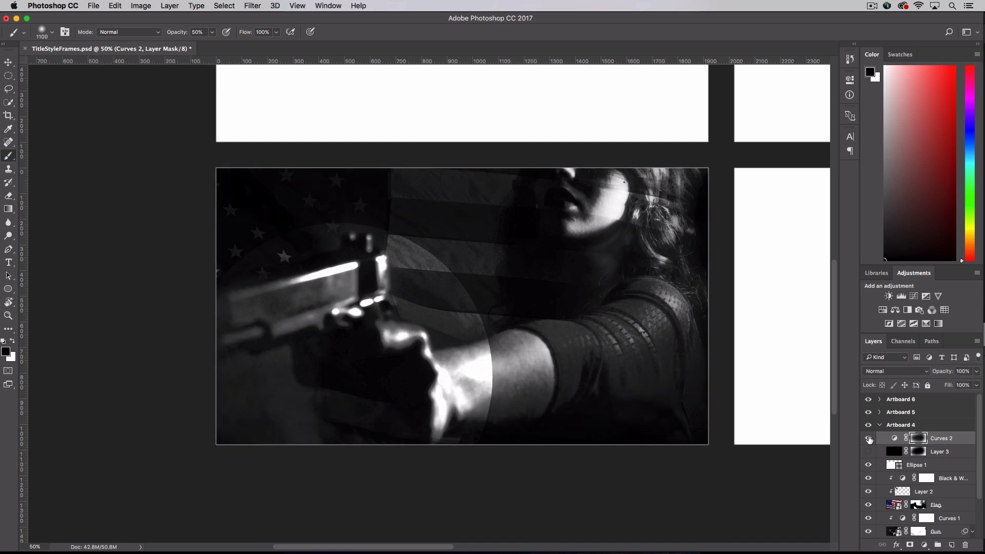
click(868, 439)
click(868, 451)
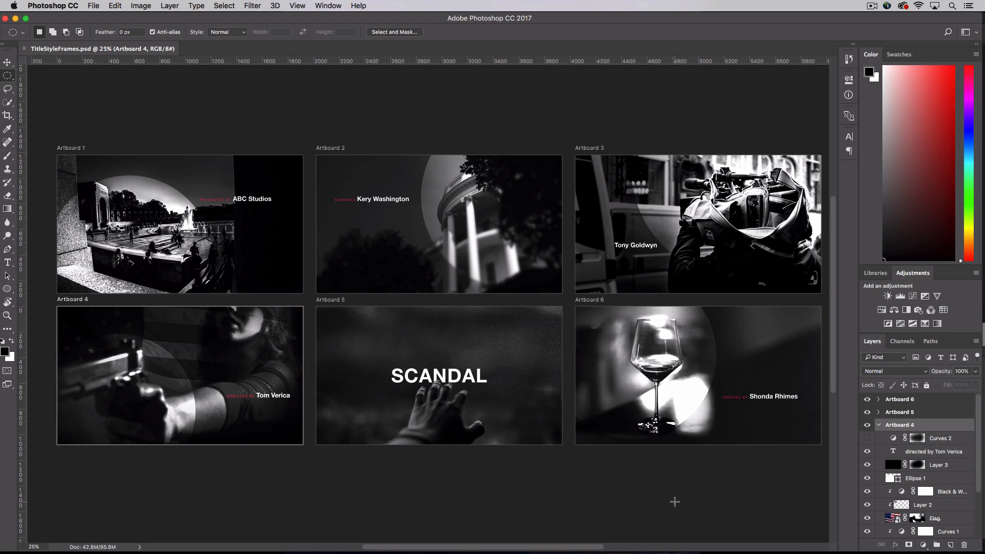
Set up an Artboards to Files export with the DesignBoard folder as its destination.
click(94, 5)
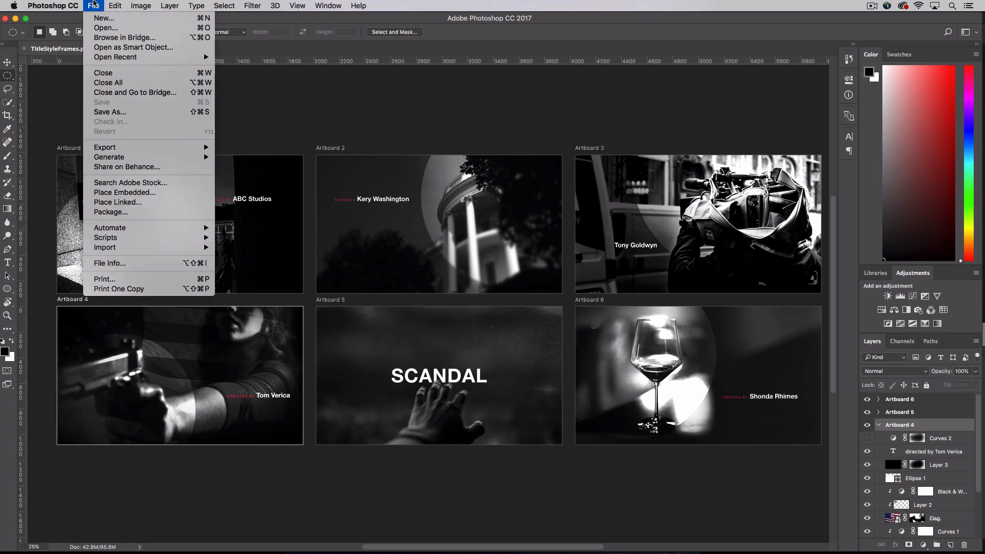
mouse_move(124, 148)
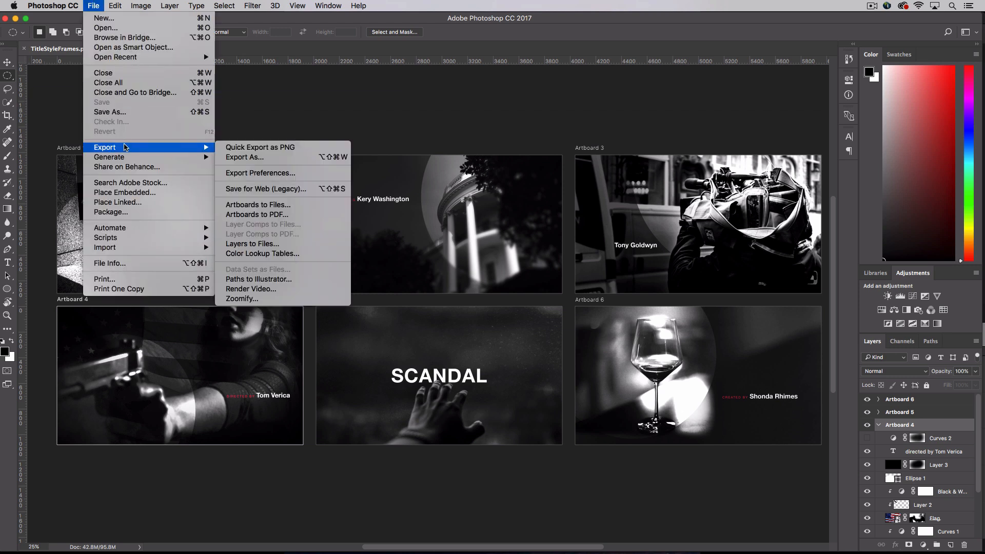
click(252, 206)
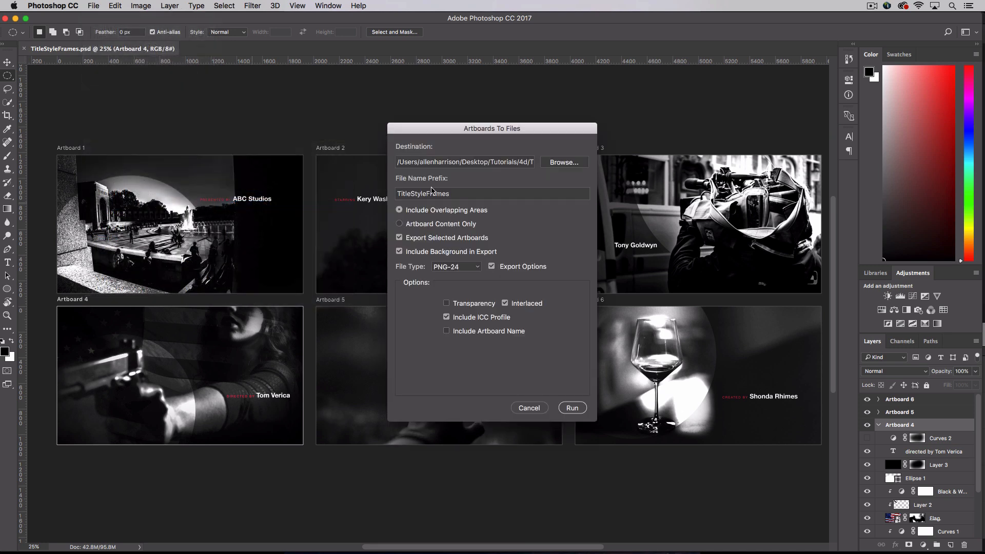
click(551, 164)
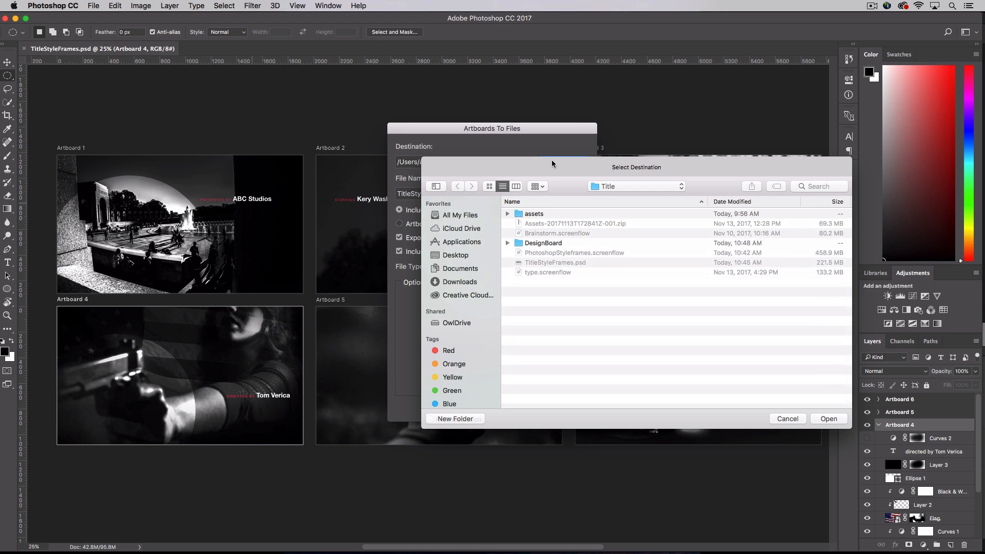
click(550, 244)
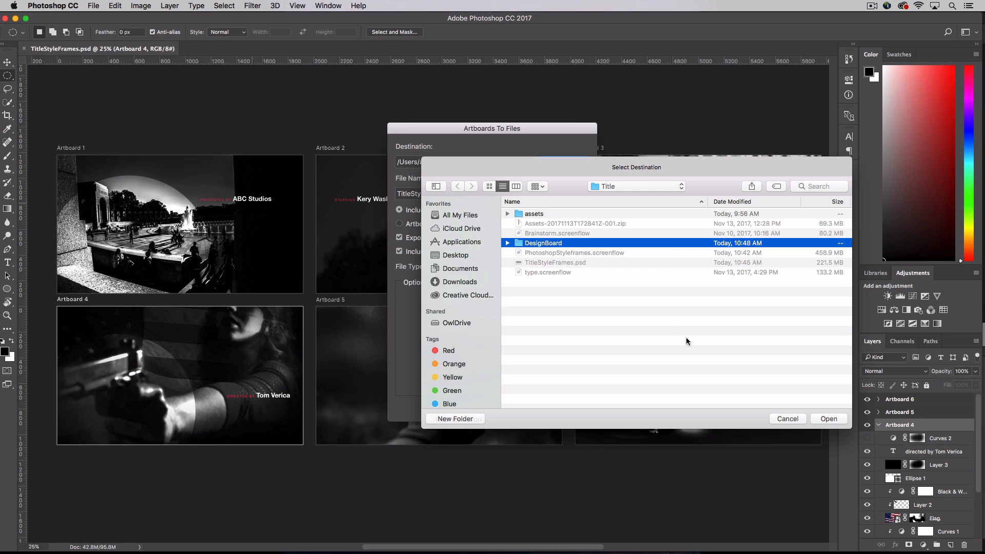
click(827, 419)
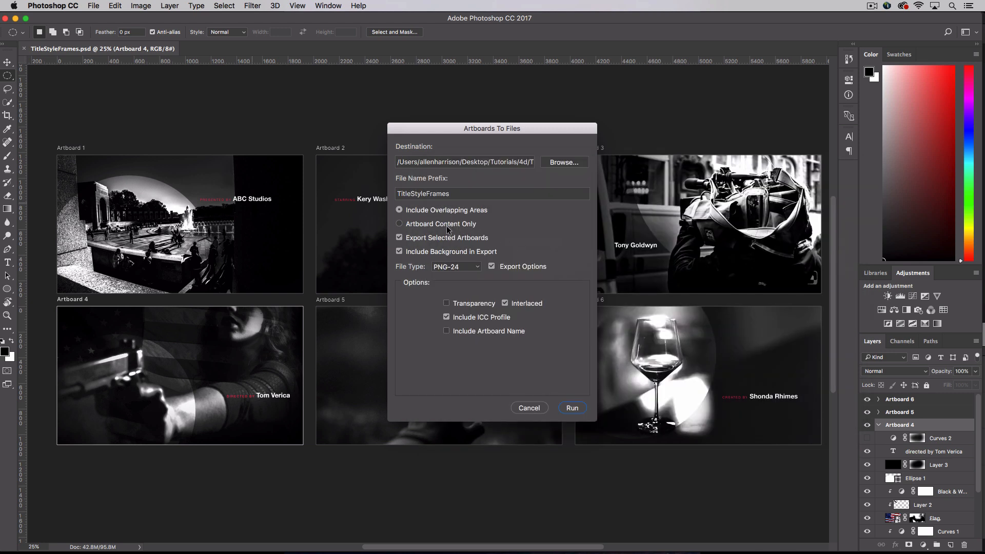
Export all artboards rather than only the selected ones as PNG-24 files with Interlaced turned off.
click(400, 238)
click(453, 266)
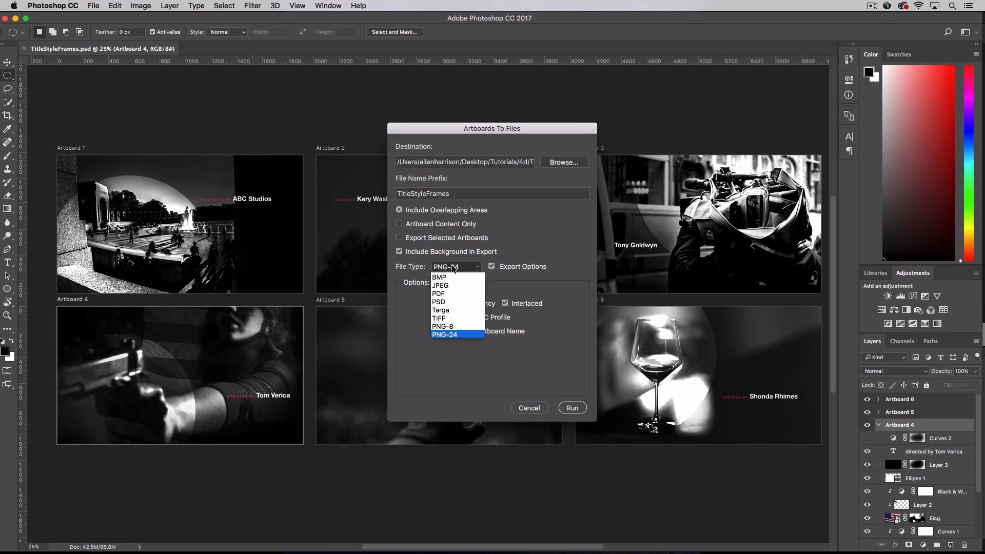
click(456, 334)
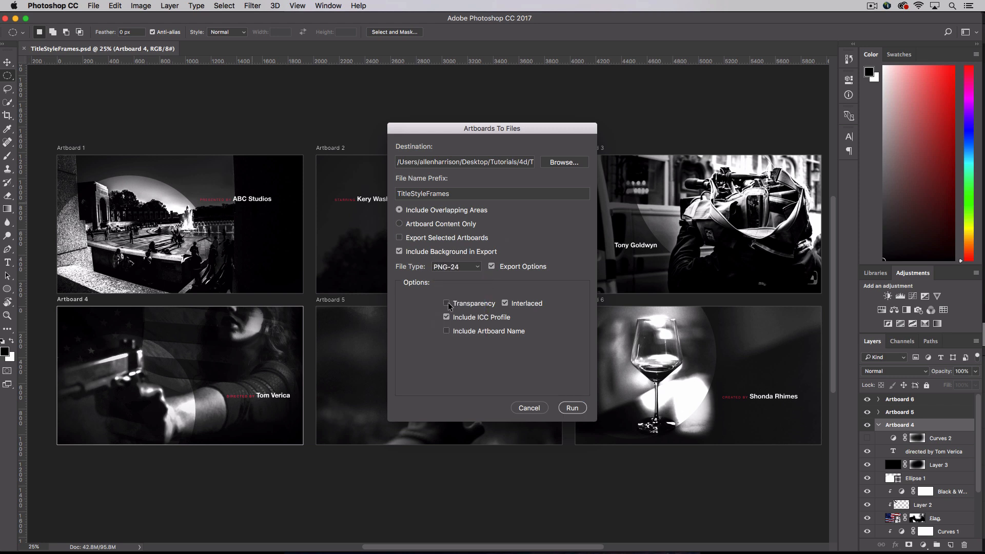
click(505, 303)
click(574, 411)
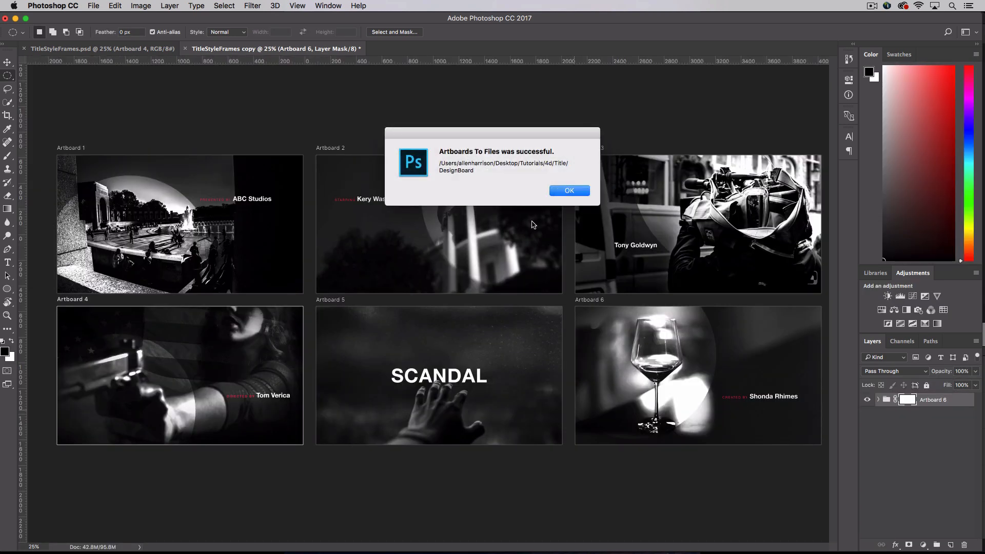
click(558, 191)
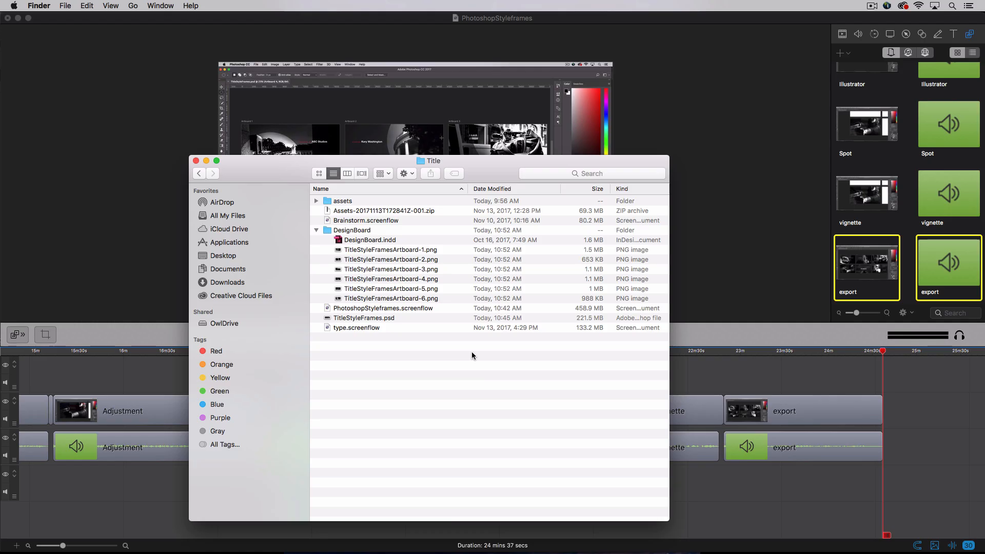